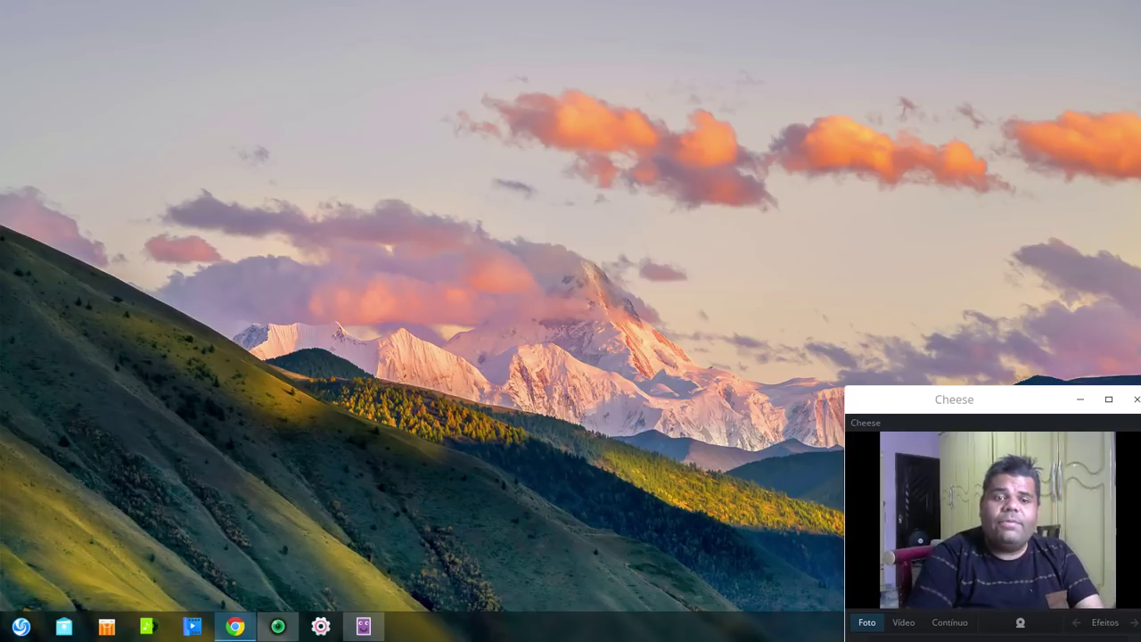
# Switch to the Chrome window and highlight the R$ 75,00 and R$ 60,00 prices in the Easter promotion text
pyautogui.click(235, 627)
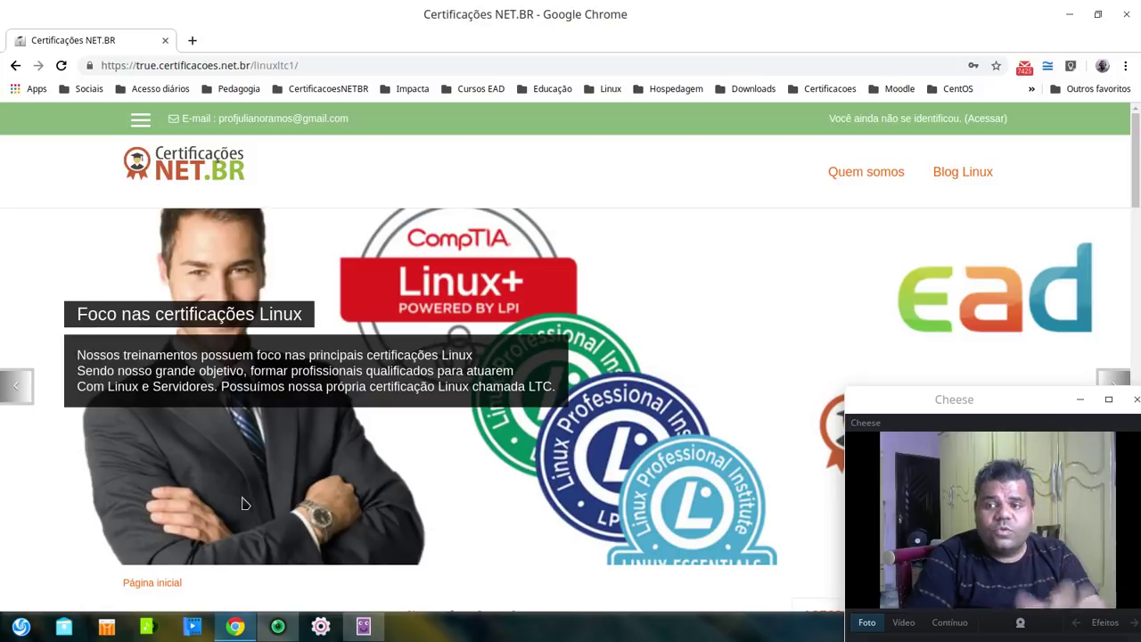
pyautogui.scroll(-10, 242, 503)
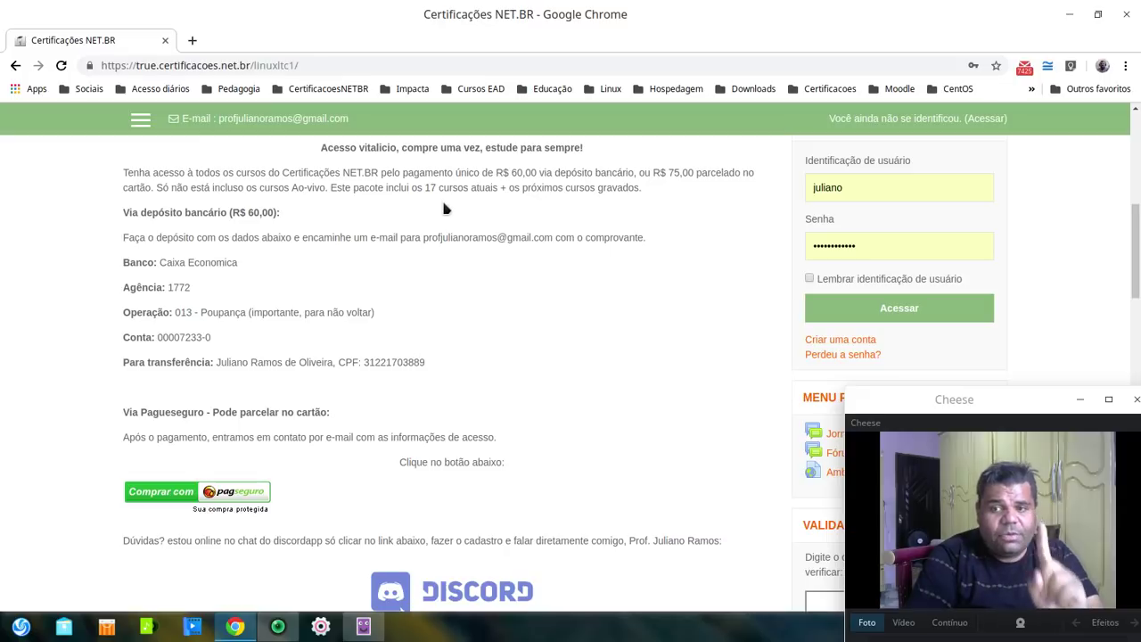
pyautogui.scroll(1, 279, 283)
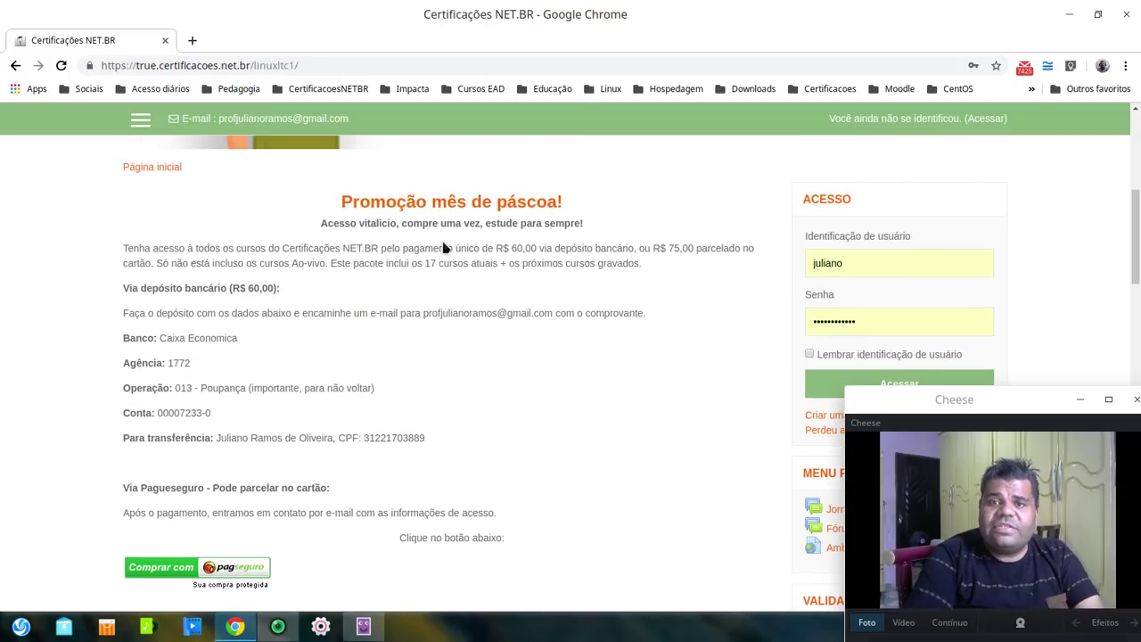
pyautogui.moveTo(654, 248); pyautogui.dragTo(692, 248)
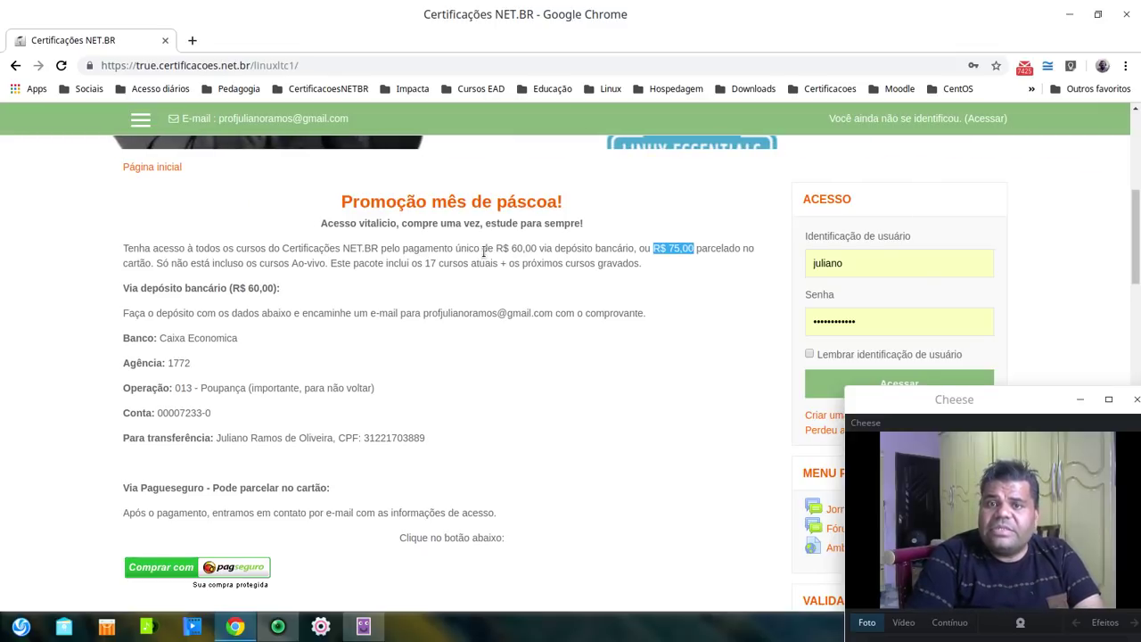
pyautogui.moveTo(482, 249); pyautogui.dragTo(546, 251)
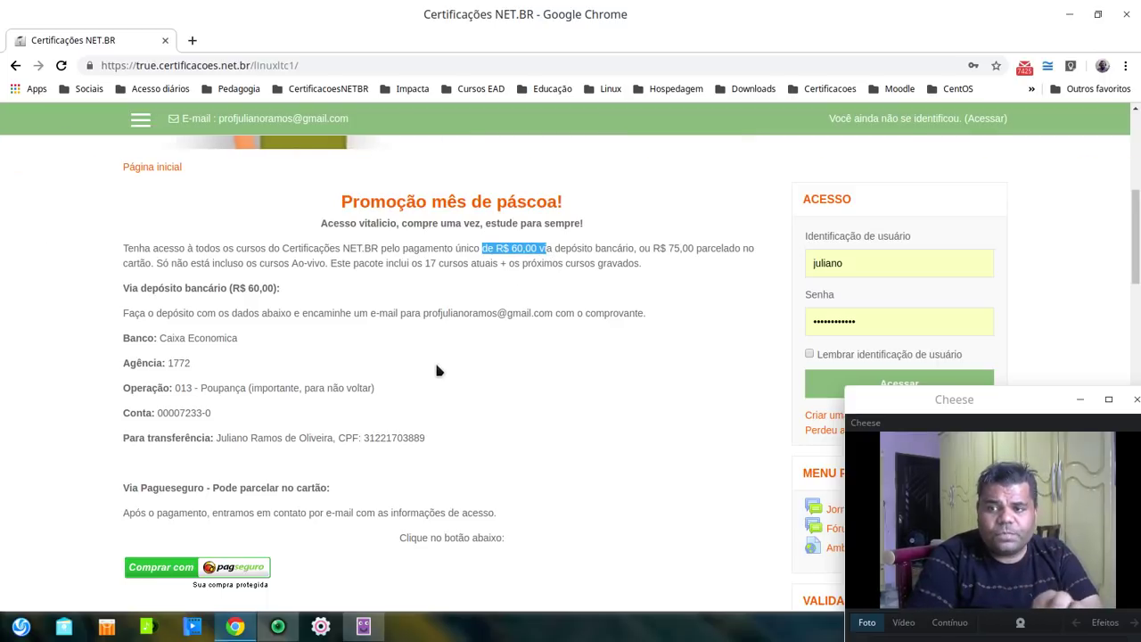
# Review the purchase options and the list of available courses from Módulo 1 through Módulo 17
pyautogui.scroll(-4, 422, 366)
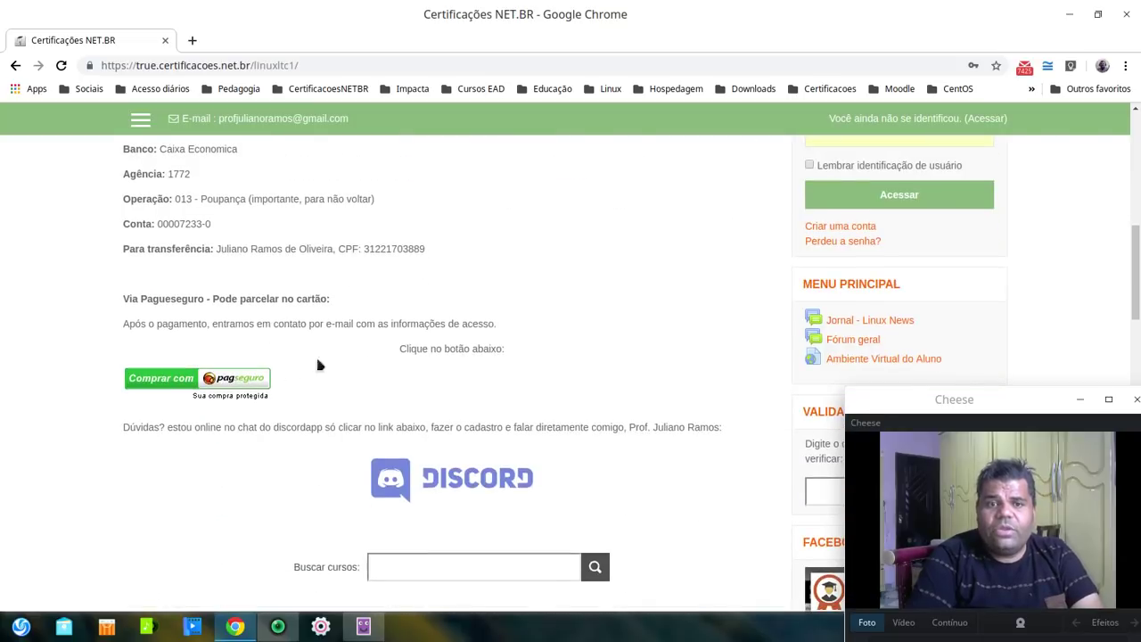
pyautogui.scroll(-6, 340, 404)
pyautogui.scroll(-15, 340, 404)
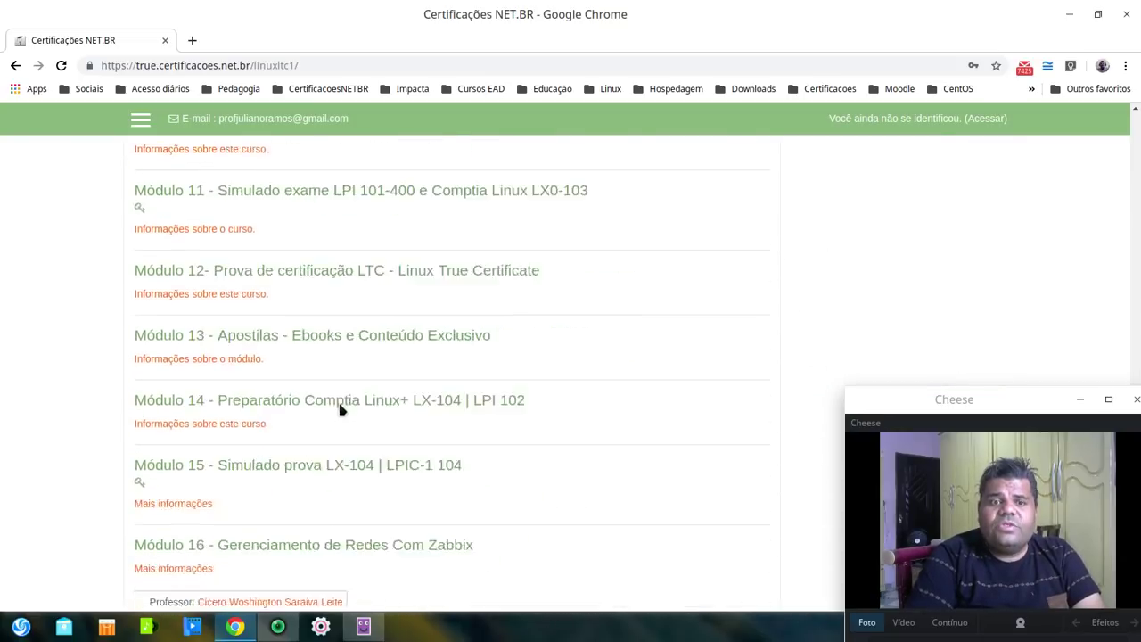
pyautogui.scroll(6, 290, 348)
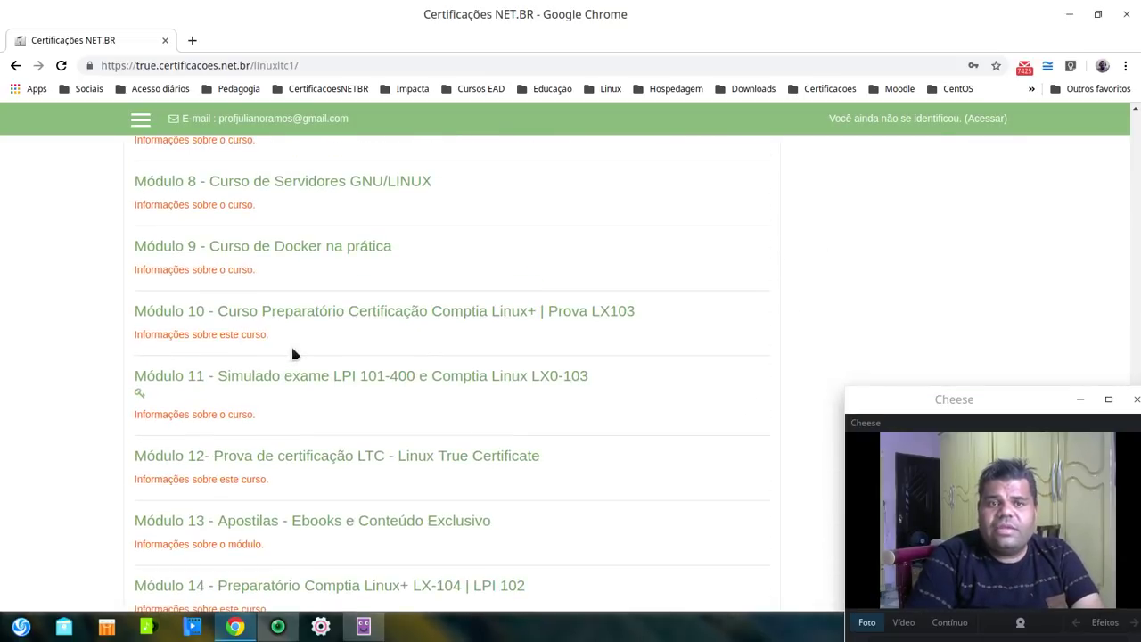
pyautogui.scroll(-5, 293, 354)
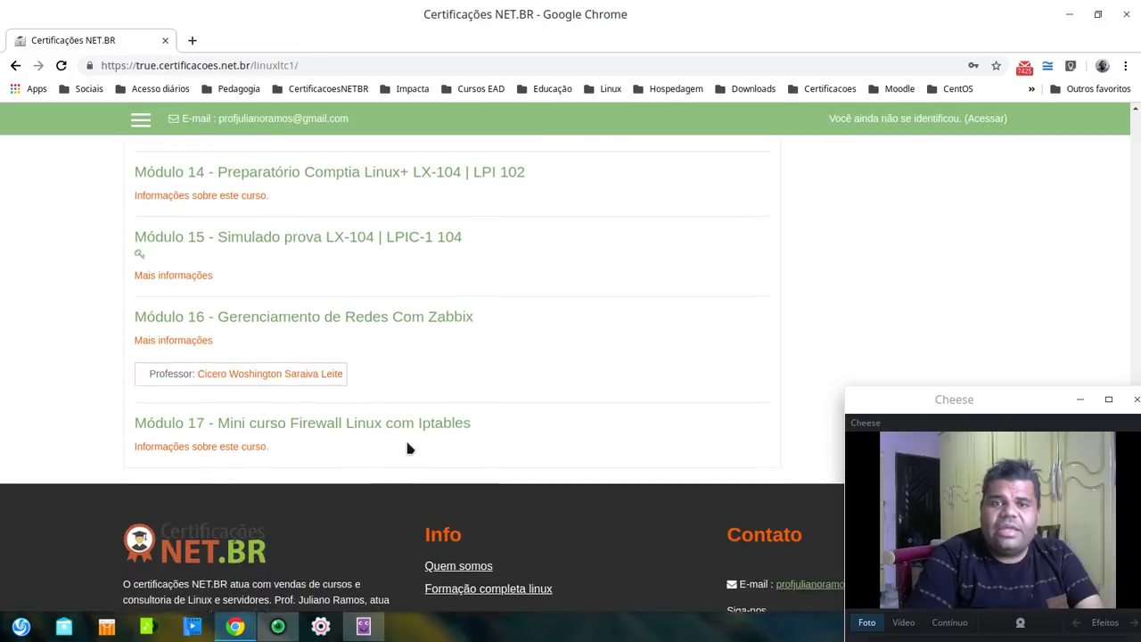
pyautogui.scroll(1, 408, 447)
pyautogui.scroll(10, 408, 448)
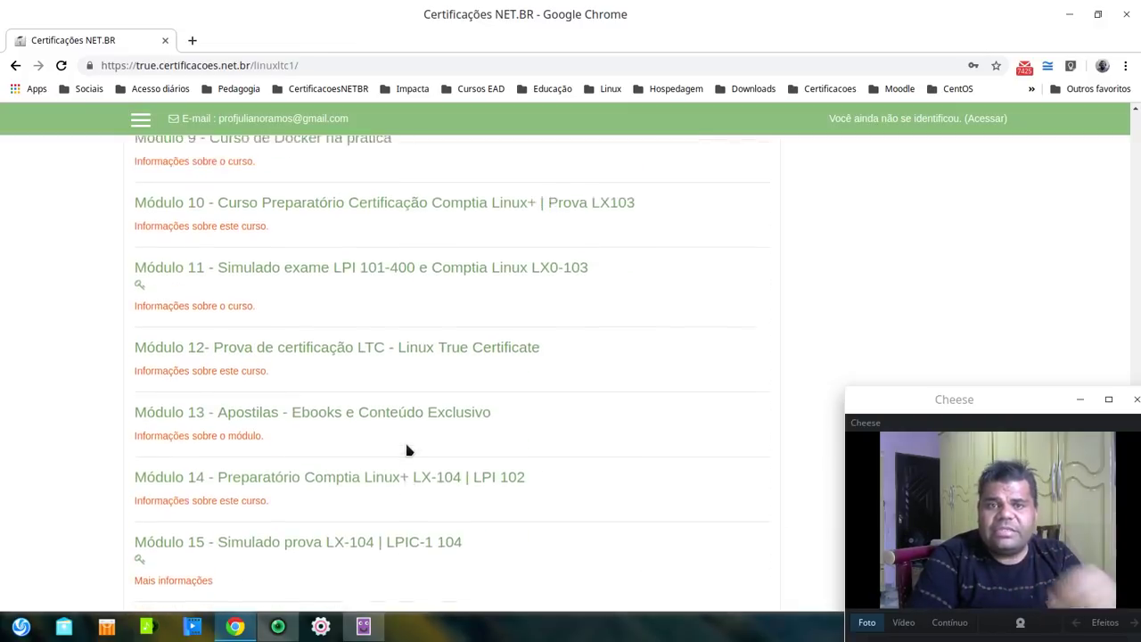
pyautogui.scroll(1, 365, 361)
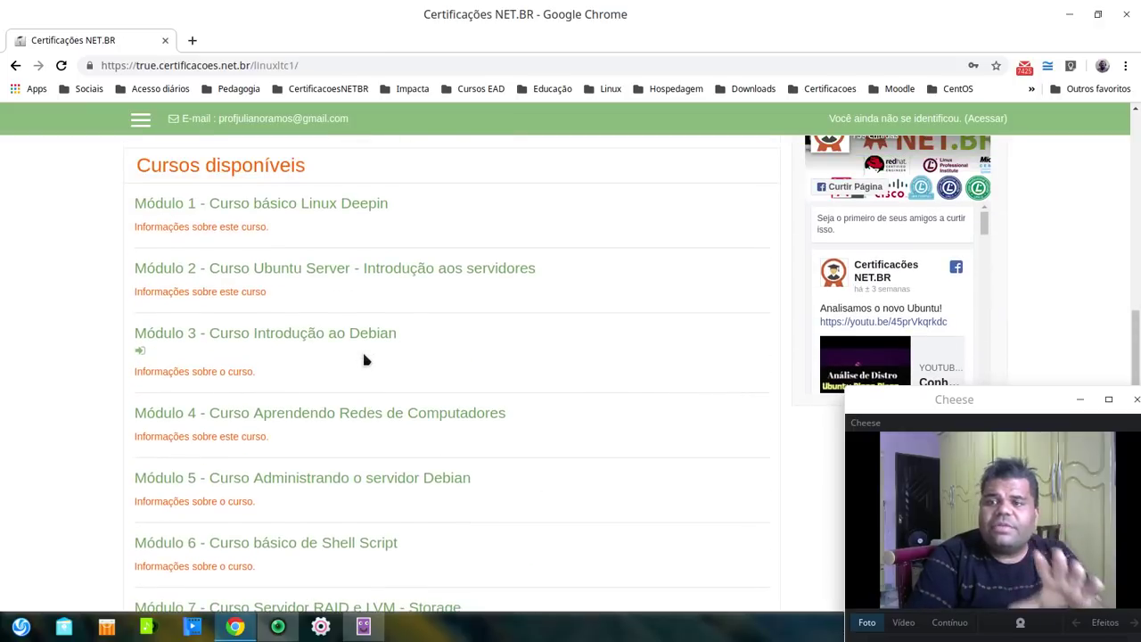
pyautogui.scroll(1, 363, 295)
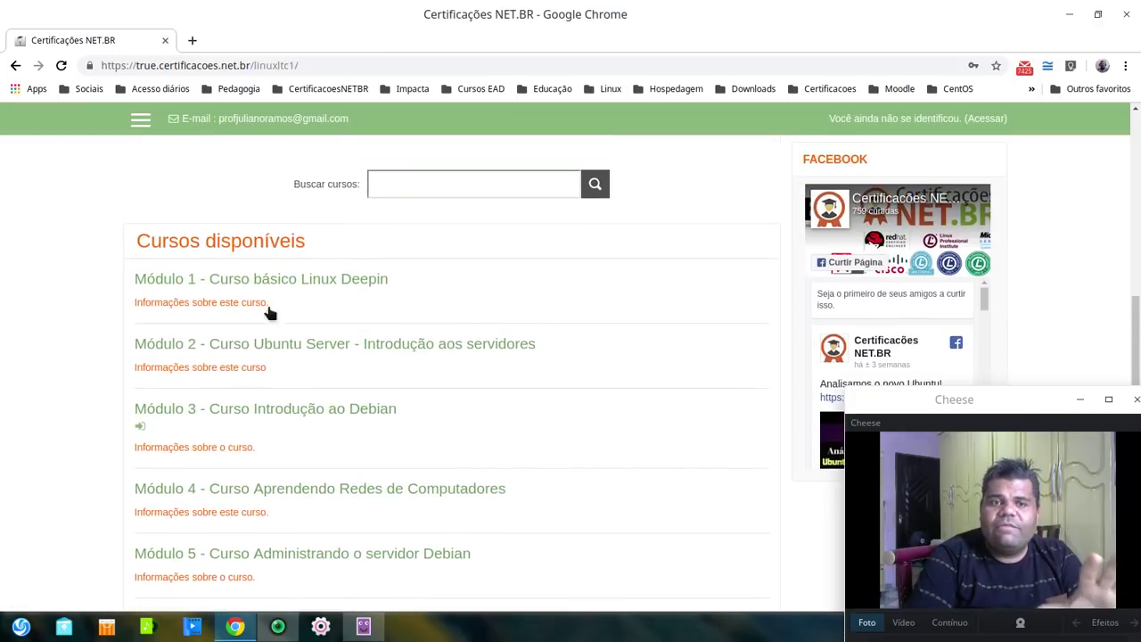
pyautogui.scroll(-2, 272, 325)
pyautogui.scroll(1, 275, 340)
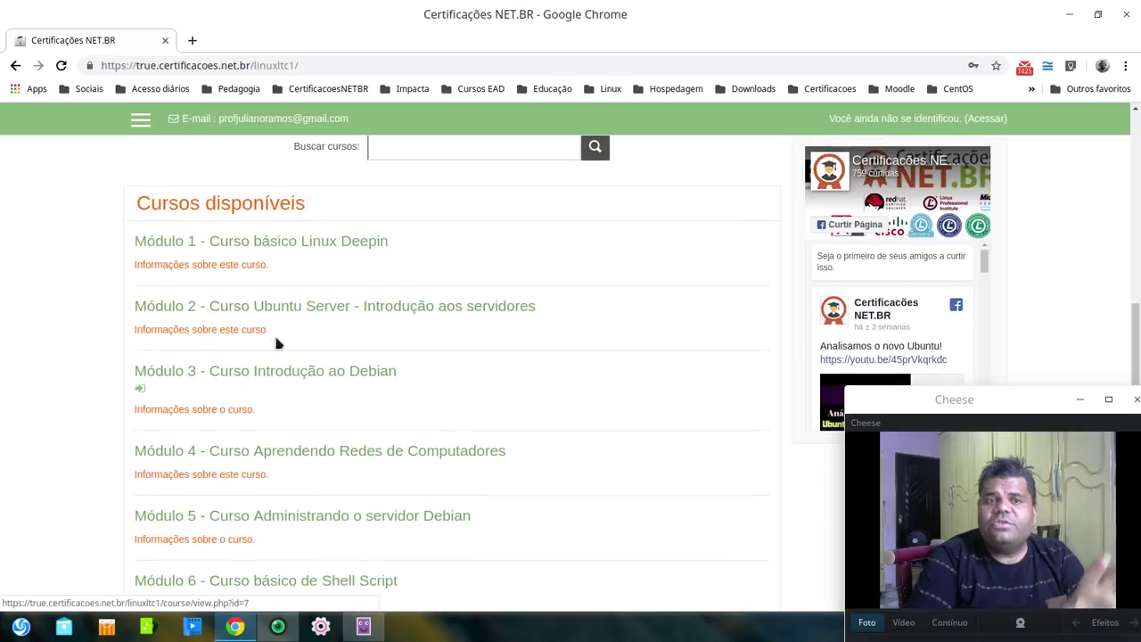
pyautogui.scroll(-2, 276, 343)
pyautogui.scroll(2, 277, 345)
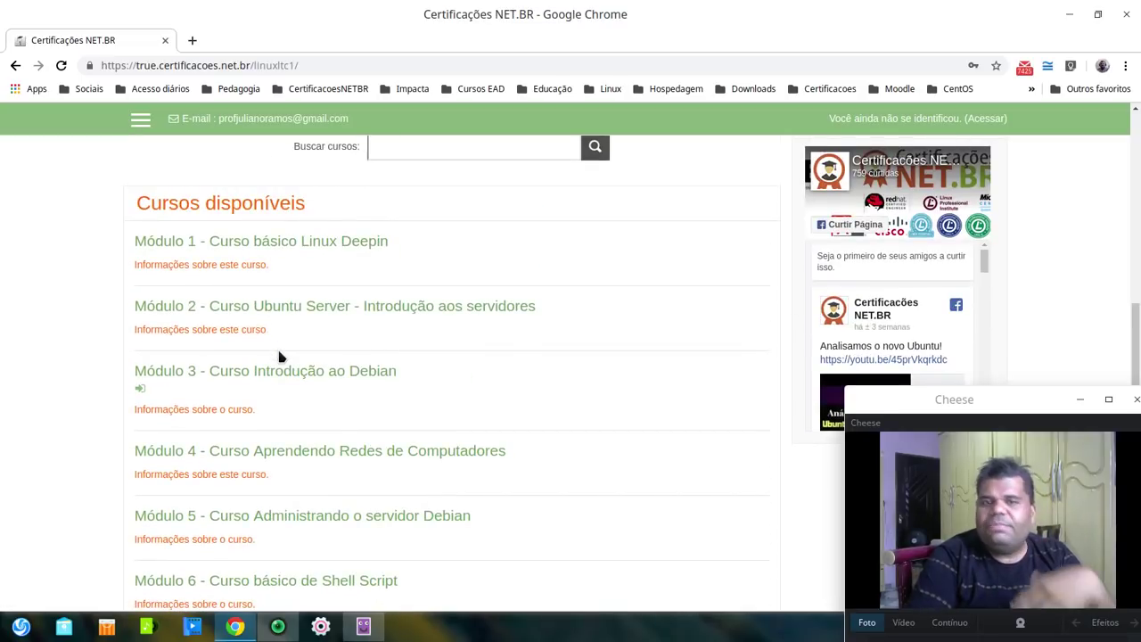
pyautogui.scroll(-4, 278, 356)
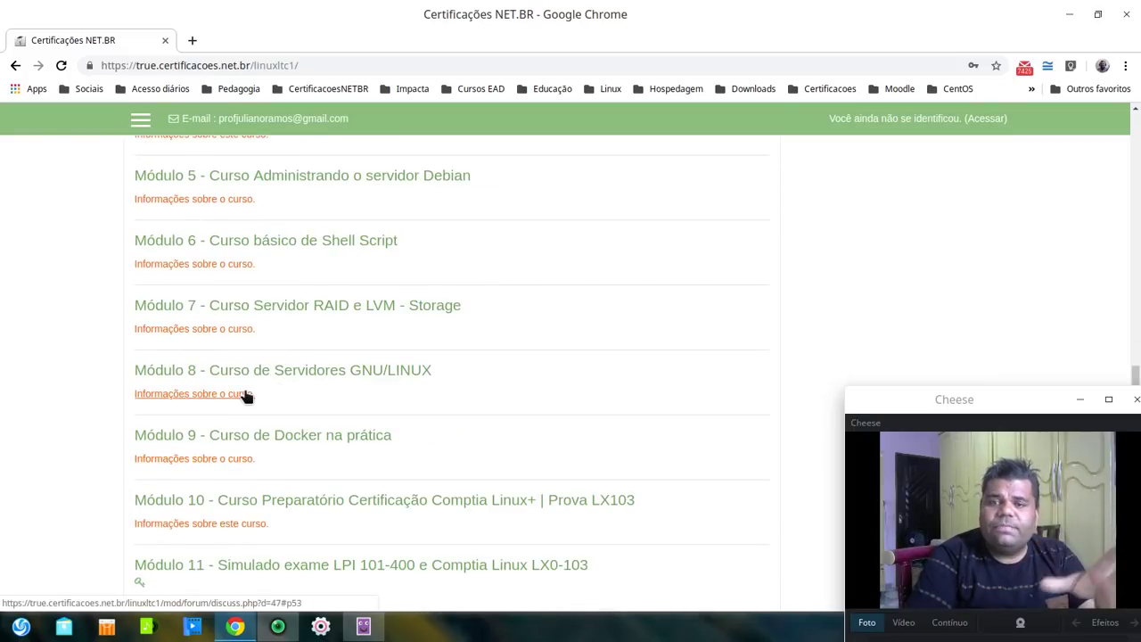
pyautogui.scroll(-2, 246, 396)
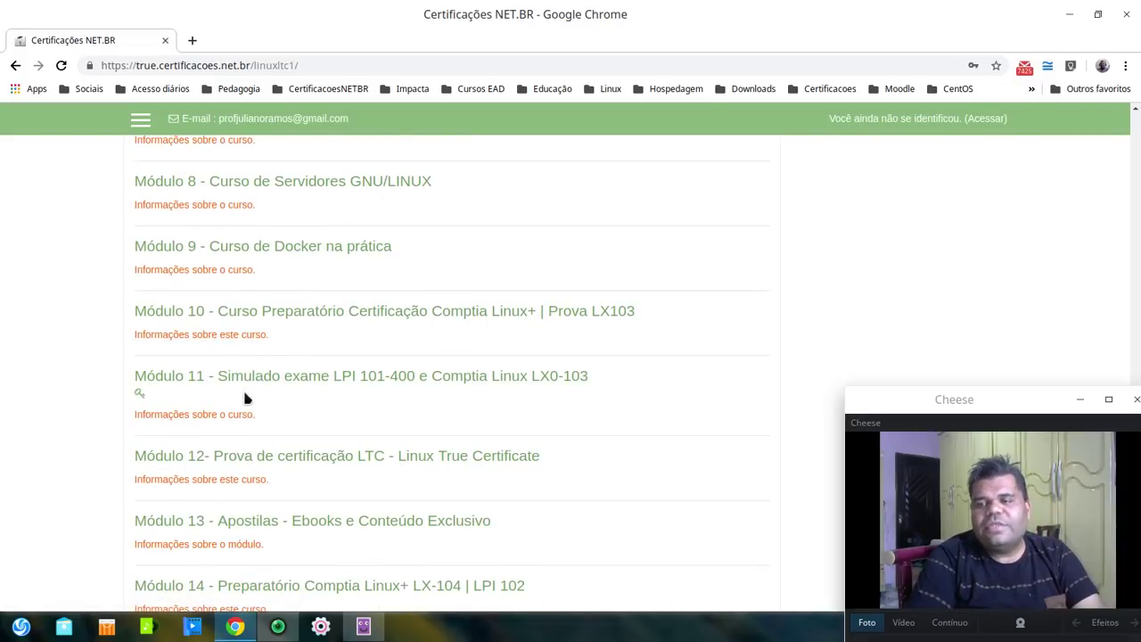
pyautogui.scroll(-4, 246, 397)
pyautogui.scroll(4, 246, 397)
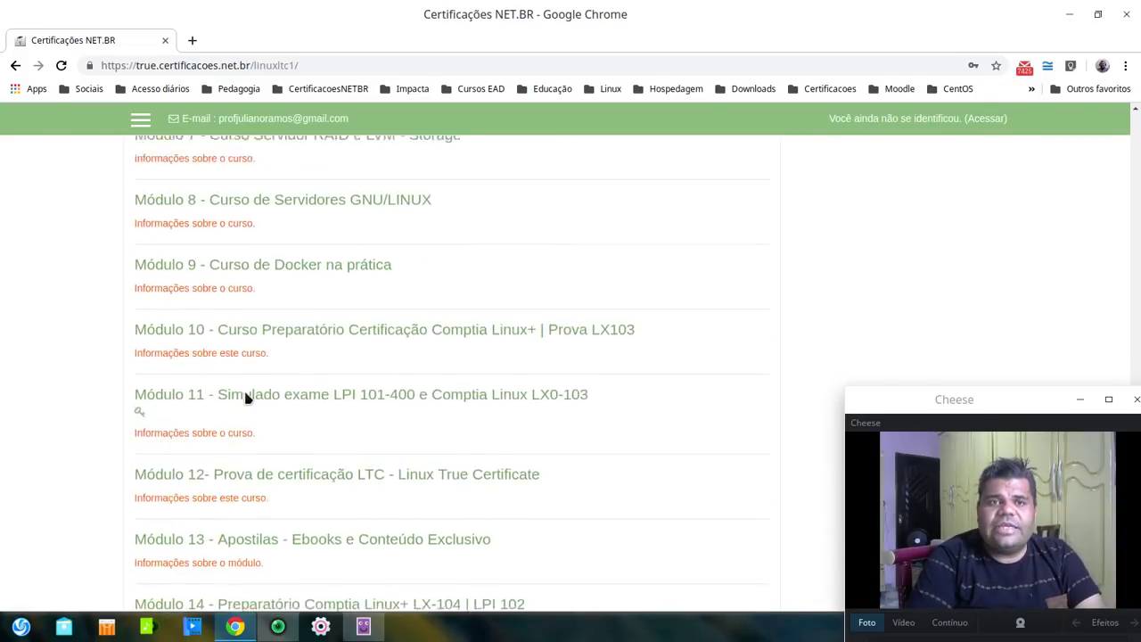
# Open the course information for Módulo 1 - Curso básico Linux Deepin and return to the course list
pyautogui.scroll(7, 248, 397)
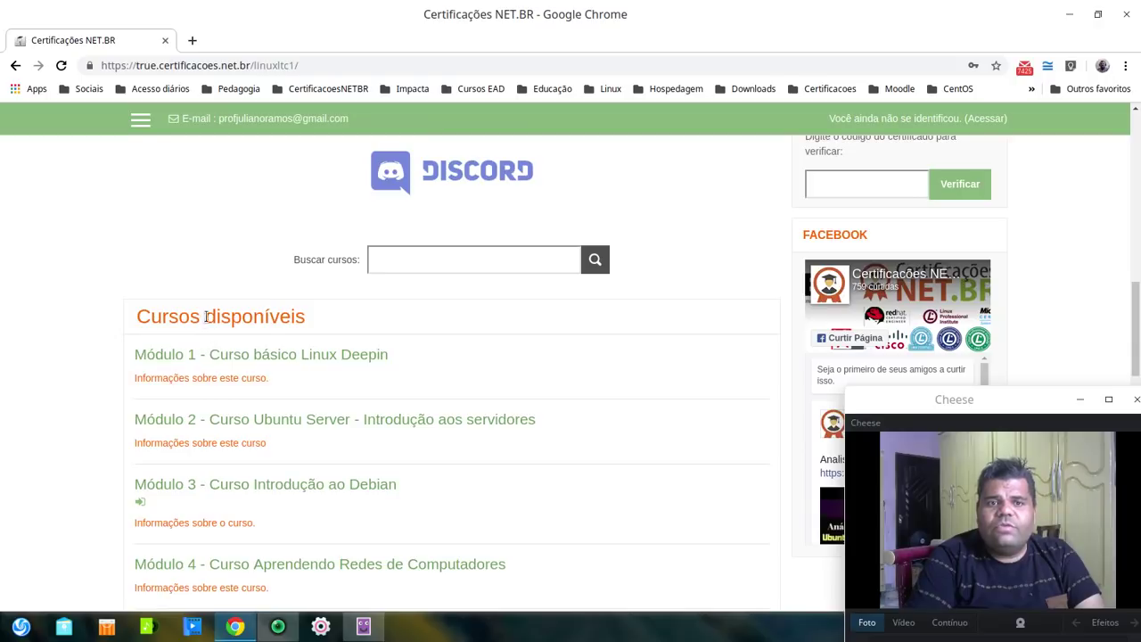
pyautogui.click(201, 381)
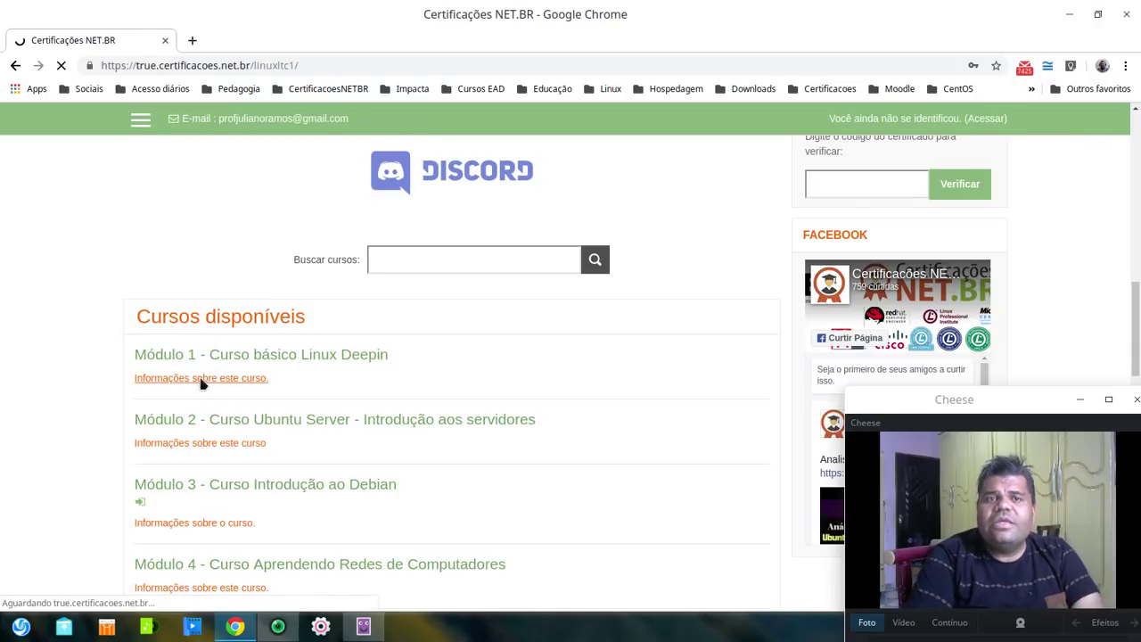
pyautogui.click(16, 67)
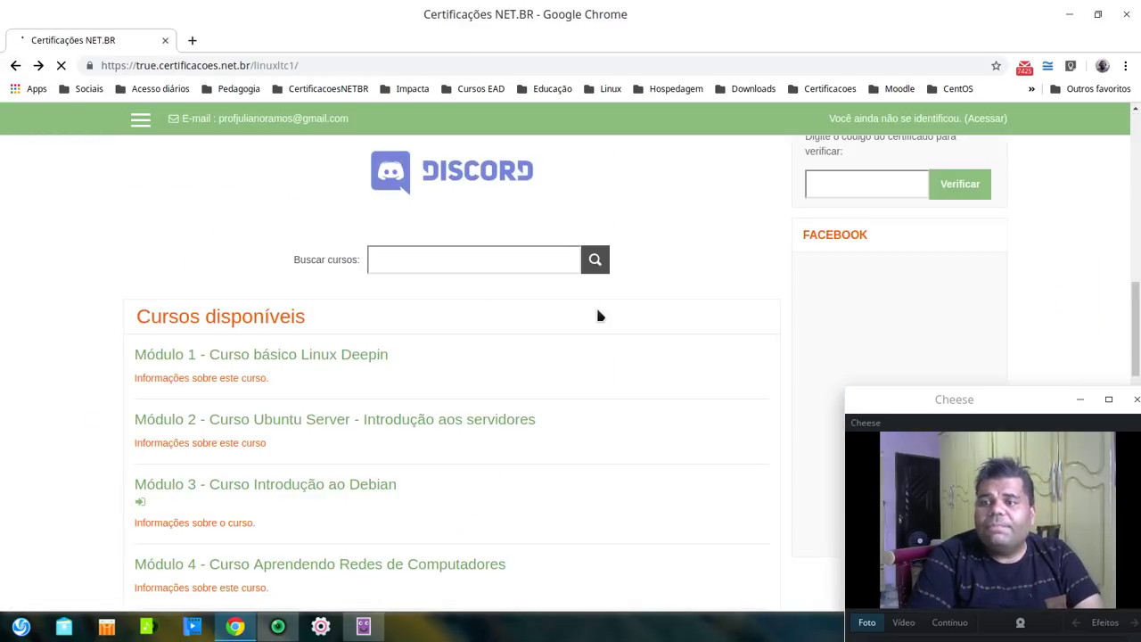
# Minimize the Chrome and Cheese windows and turn off Mesclagem automática for the desktop icons
pyautogui.click(1071, 15)
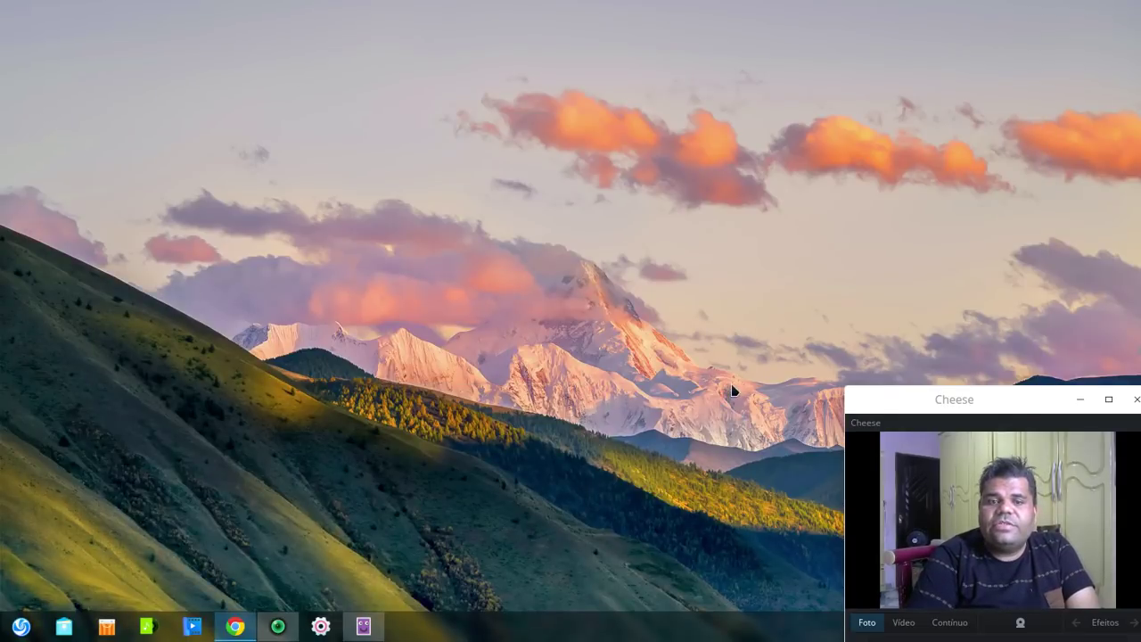
pyautogui.click(1083, 399)
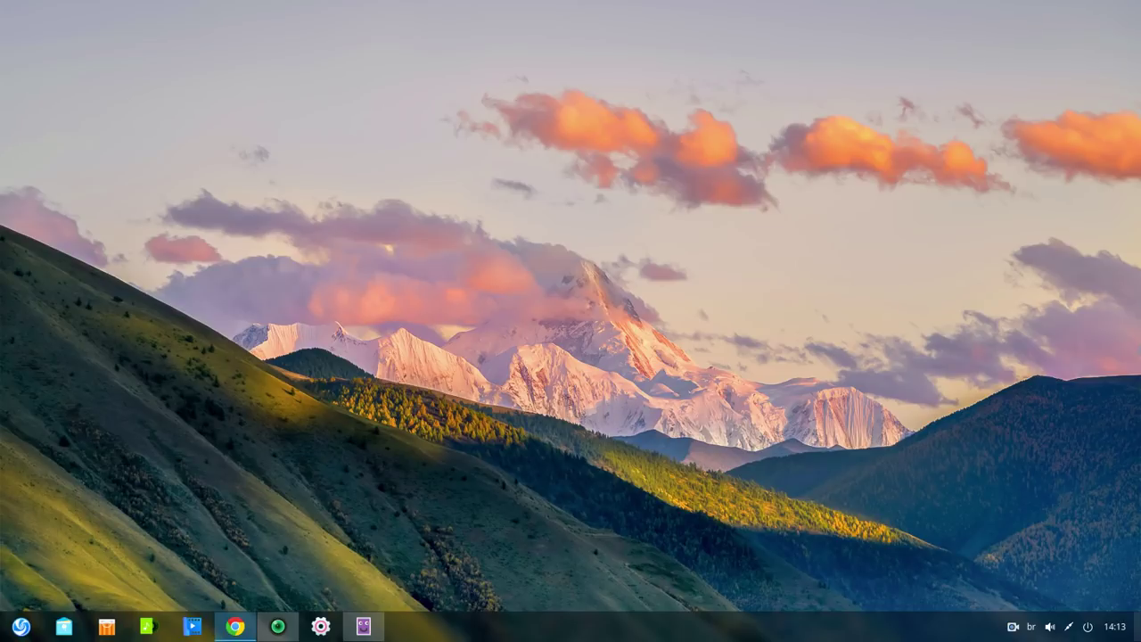
pyautogui.rightClick(319, 236)
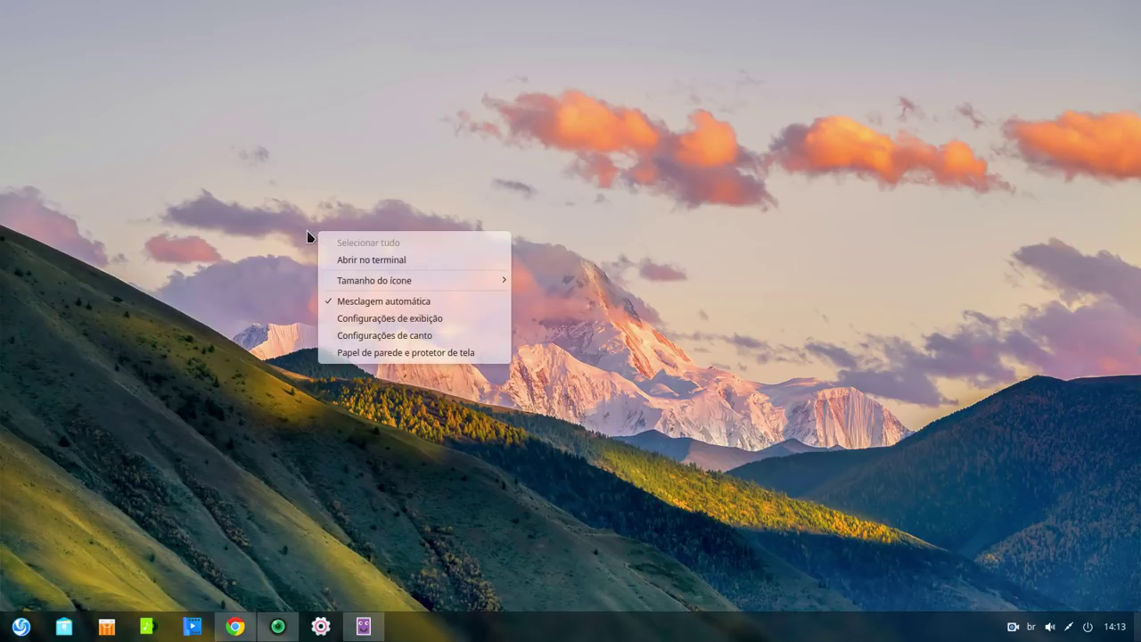
pyautogui.click(437, 300)
# Open the wallpaper and screensaver settings and try the icy sunset shore, rocky valley and pink-clouded mountain wallpapers
pyautogui.rightClick(395, 234)
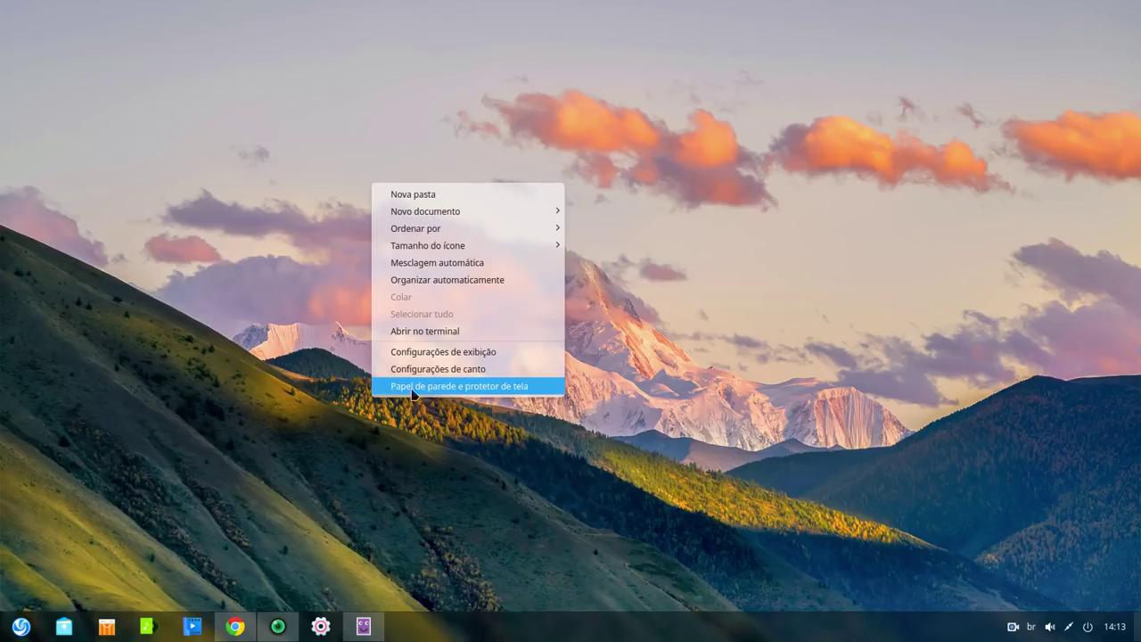
pyautogui.click(445, 386)
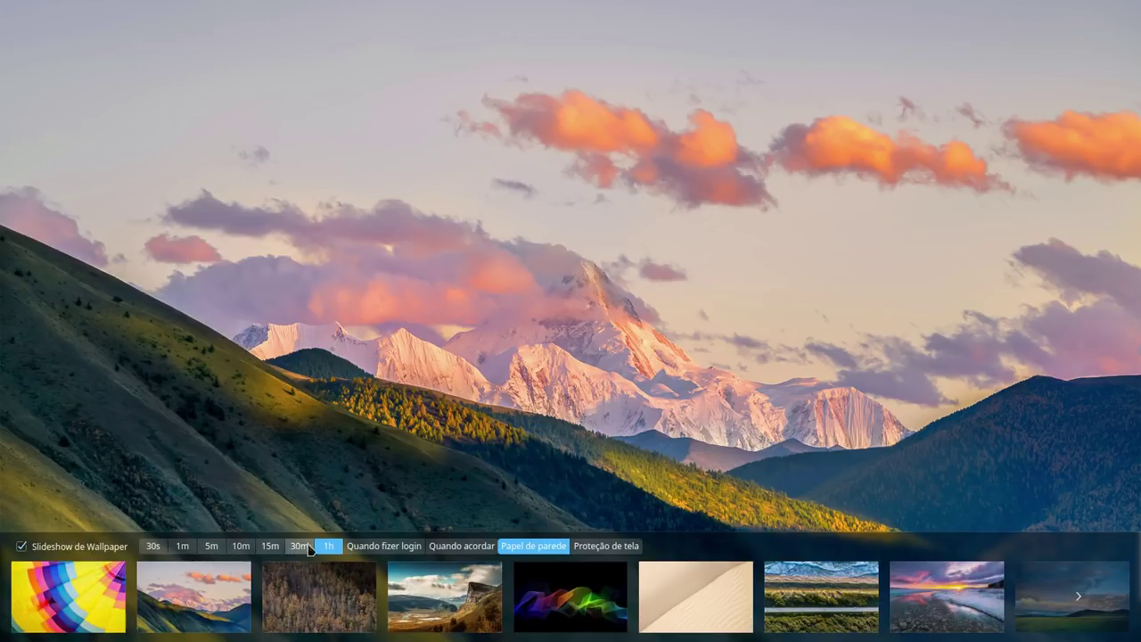
pyautogui.click(953, 616)
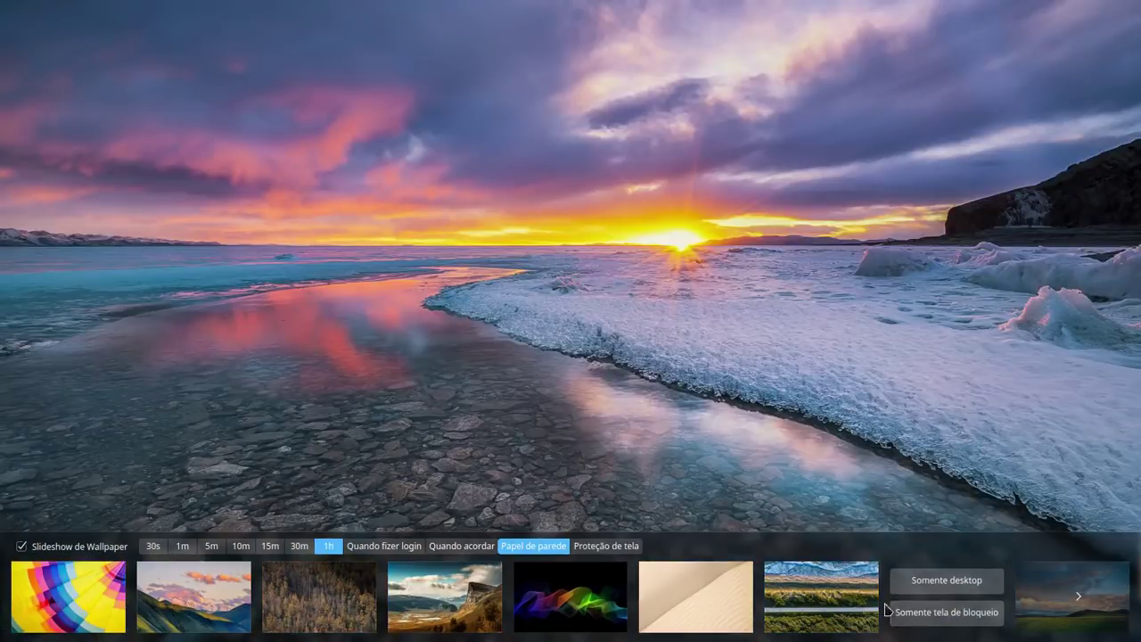
pyautogui.click(203, 614)
pyautogui.click(445, 597)
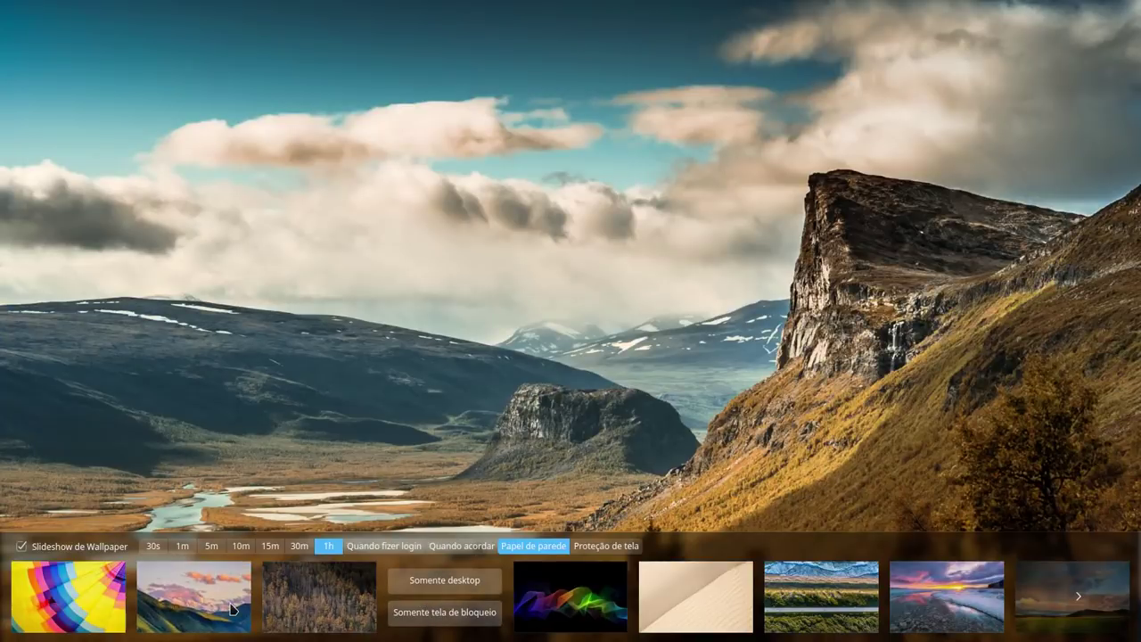
pyautogui.click(230, 610)
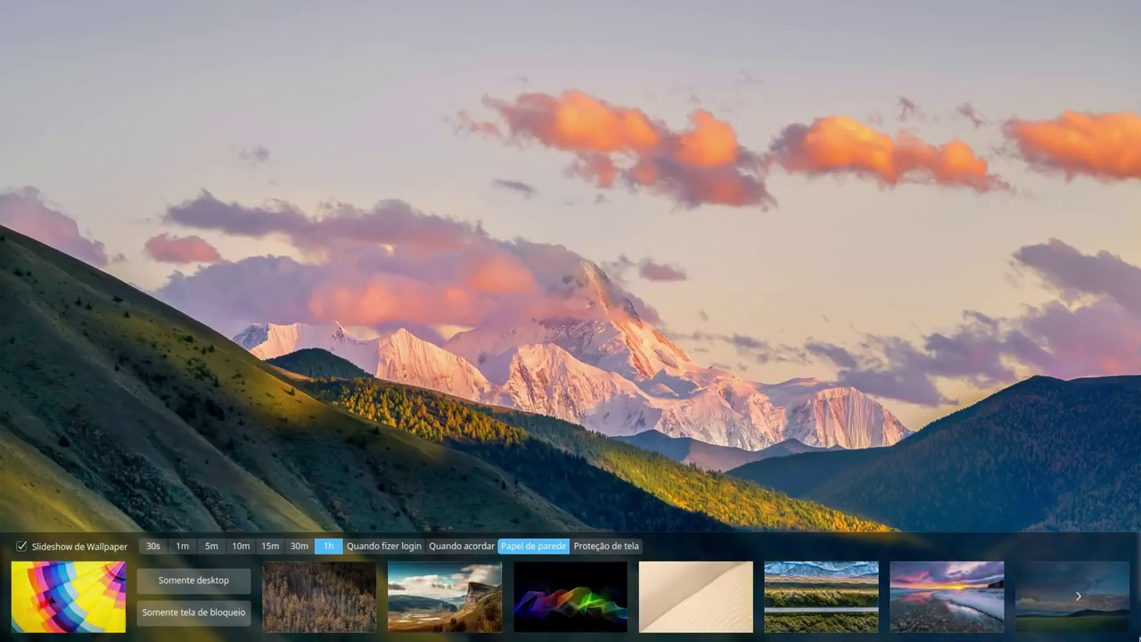
# Apply the green meadow wallpaper with sunset clouds and close the wallpaper chooser
pyautogui.click(1079, 596)
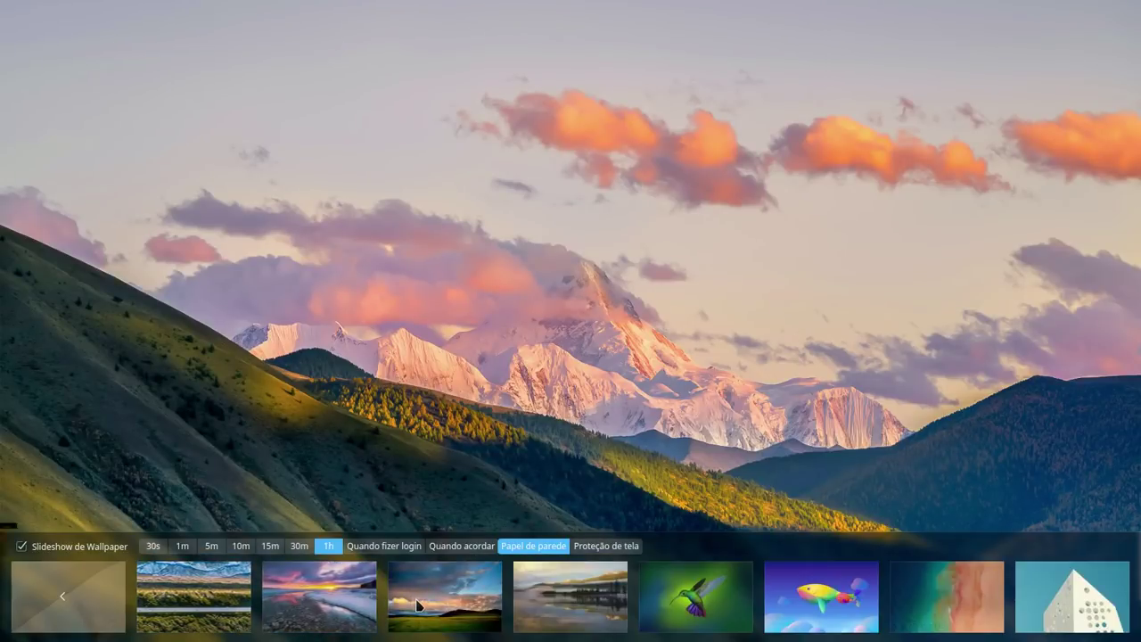
pyautogui.click(418, 606)
pyautogui.click(470, 336)
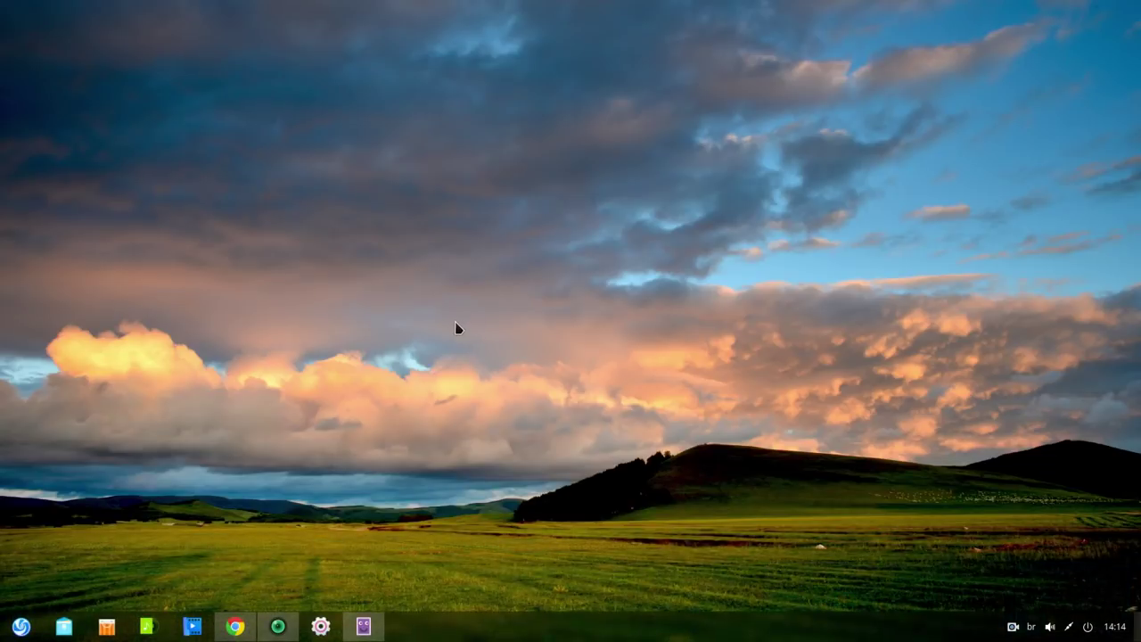
# Reopen the wallpaper settings, try the white perforated building image, and apply the aerial beach wallpaper
pyautogui.rightClick(194, 128)
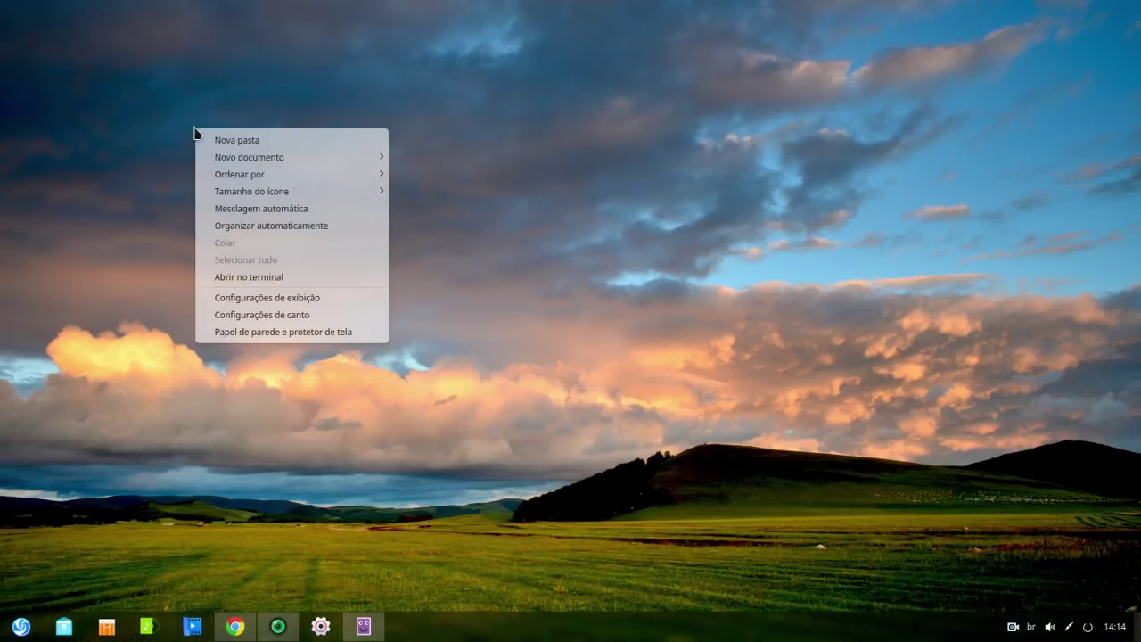
pyautogui.click(285, 331)
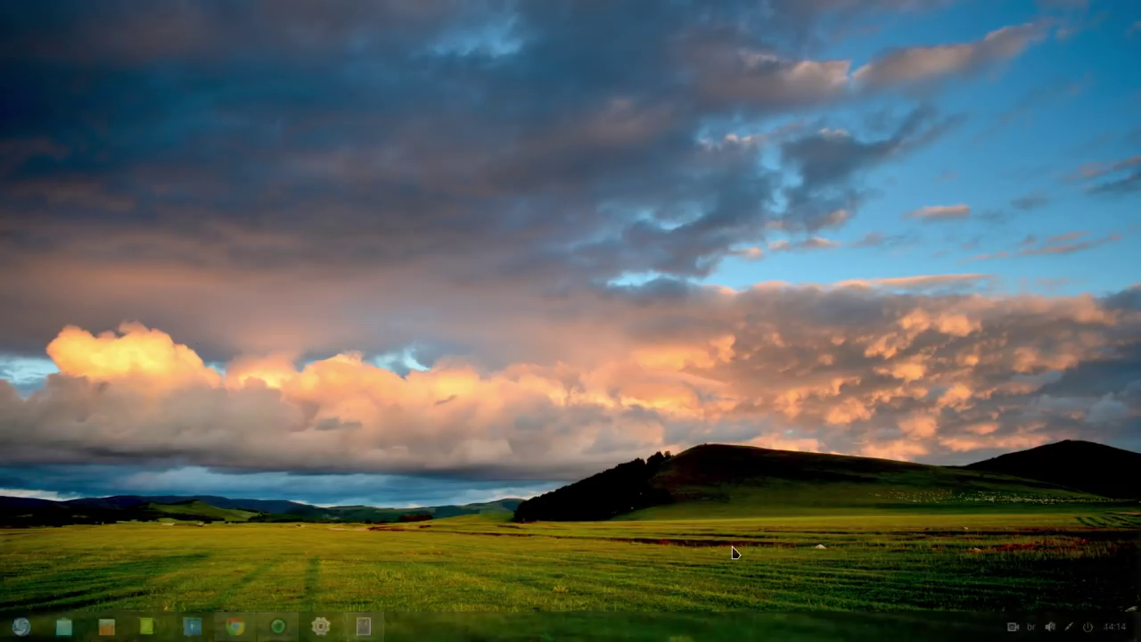
pyautogui.click(1076, 606)
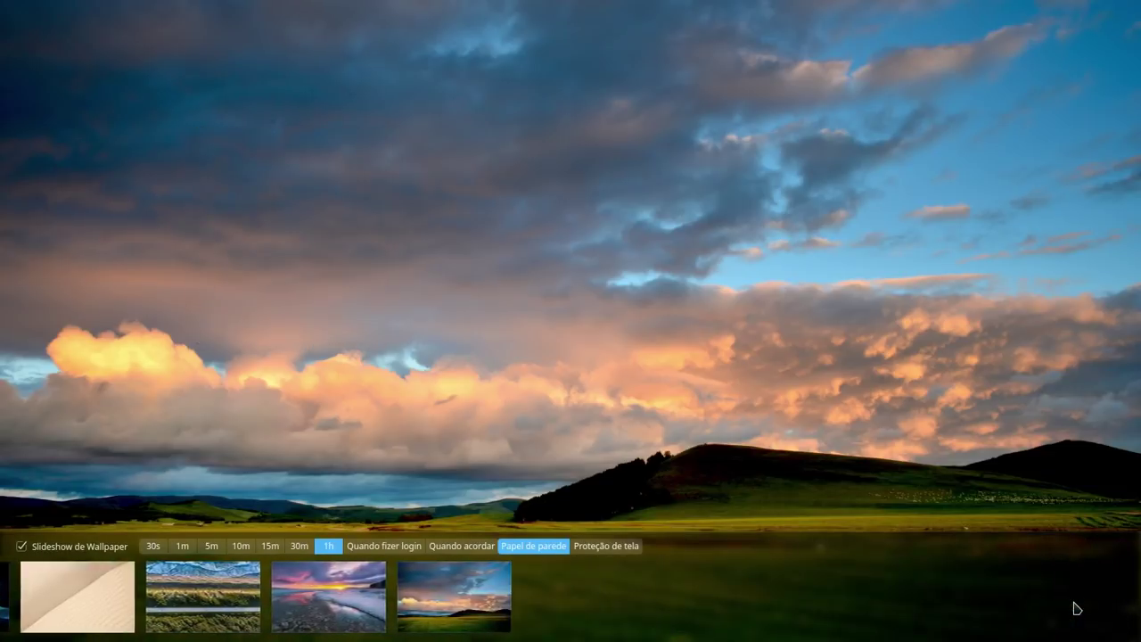
pyautogui.click(1076, 609)
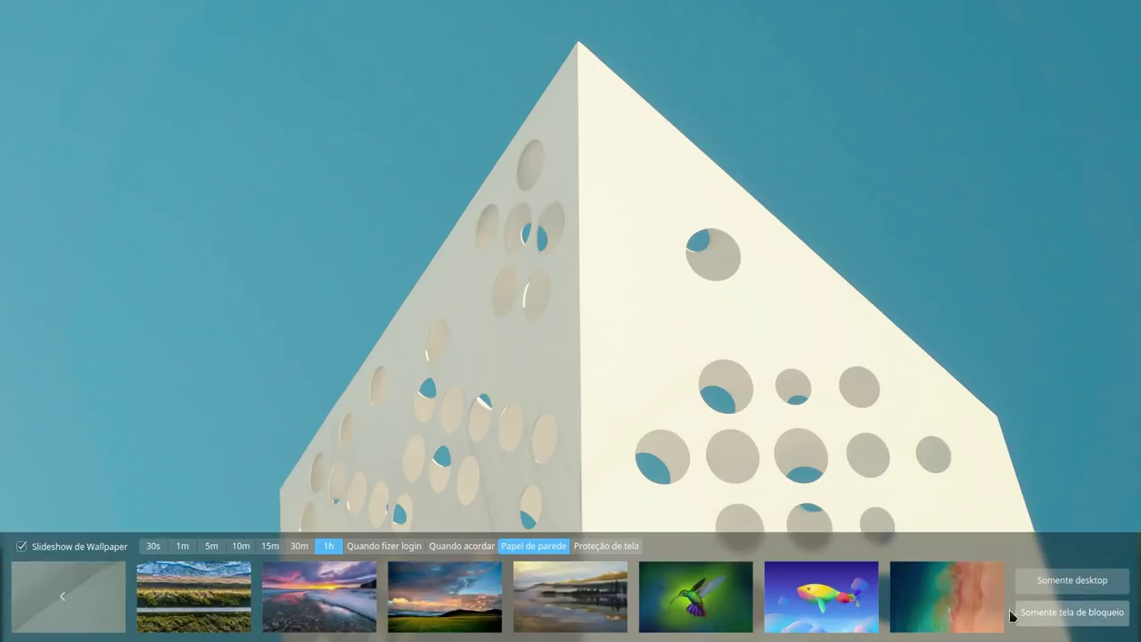
pyautogui.click(961, 614)
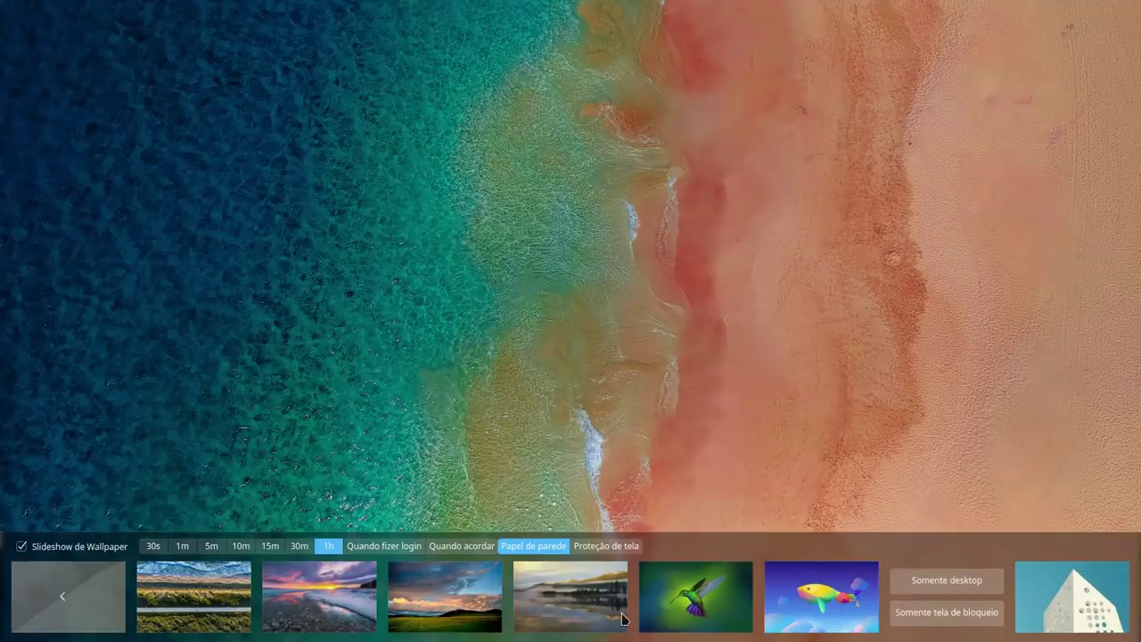
# Try the aerial coastal road, colourful balloon and pink-clouded mountain wallpapers, apply the rocky valley wallpaper, and close the chooser
pyautogui.click(160, 619)
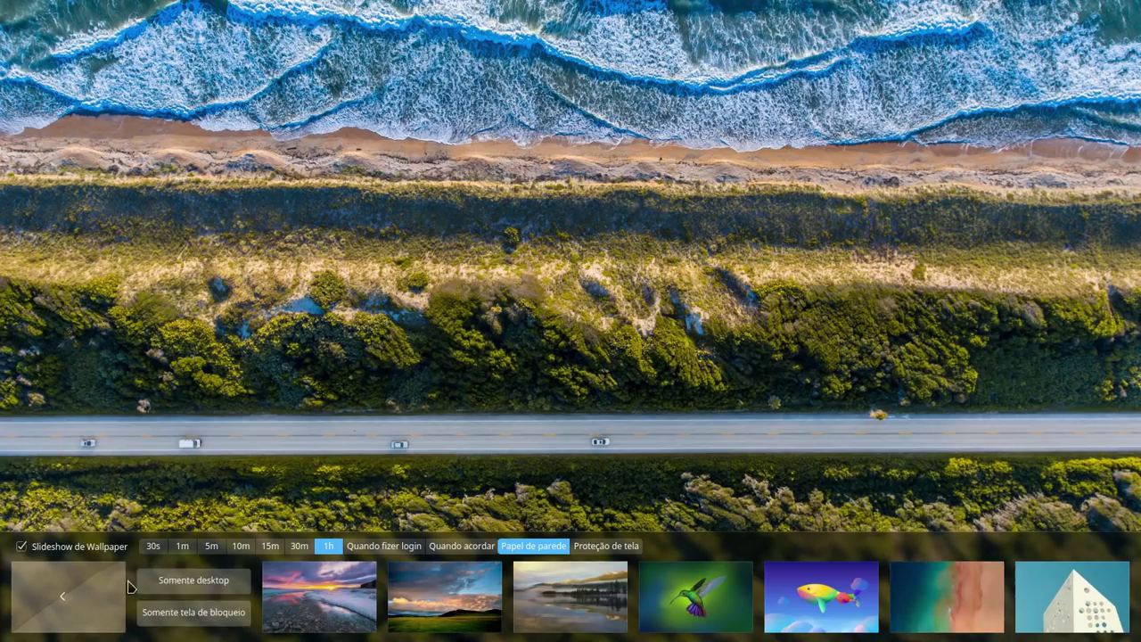
pyautogui.click(69, 598)
pyautogui.click(68, 600)
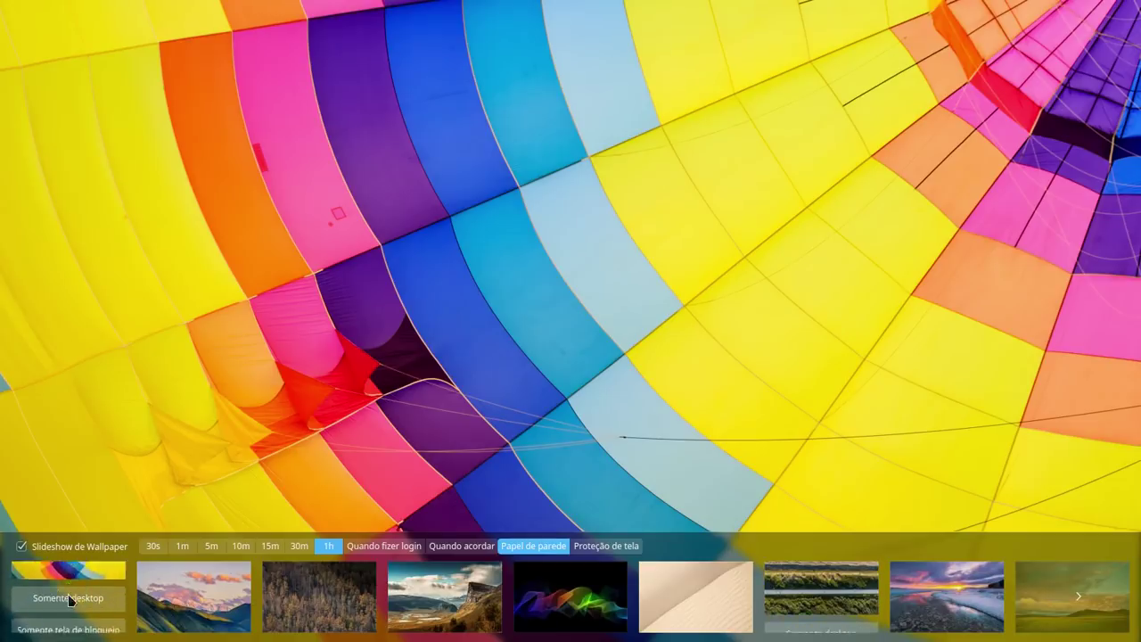
pyautogui.click(145, 602)
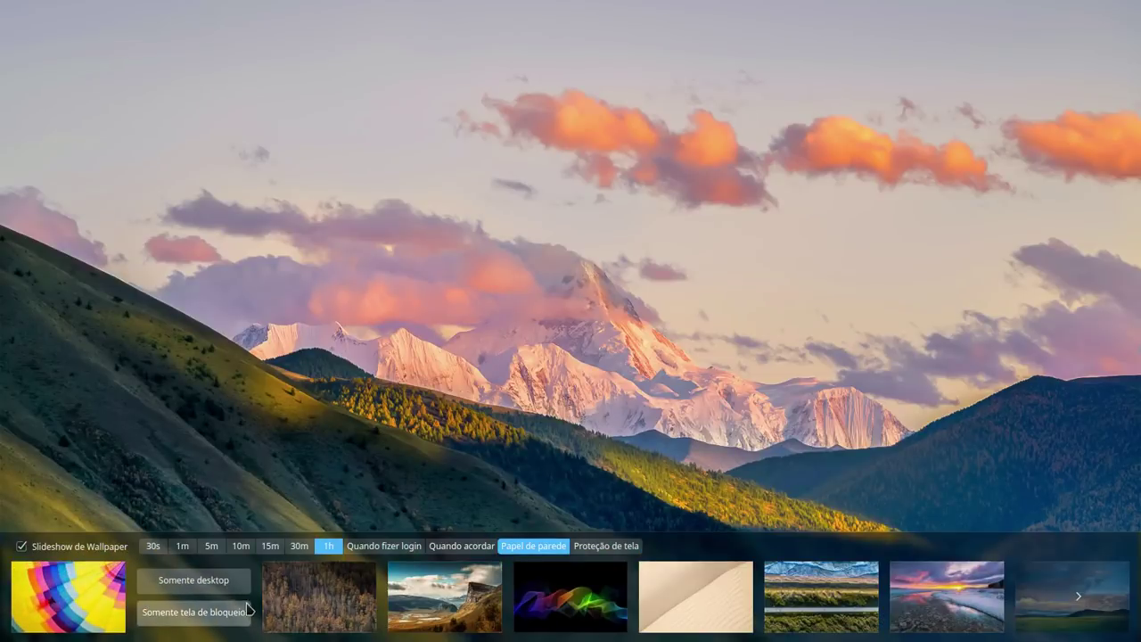
pyautogui.click(419, 614)
pyautogui.click(364, 299)
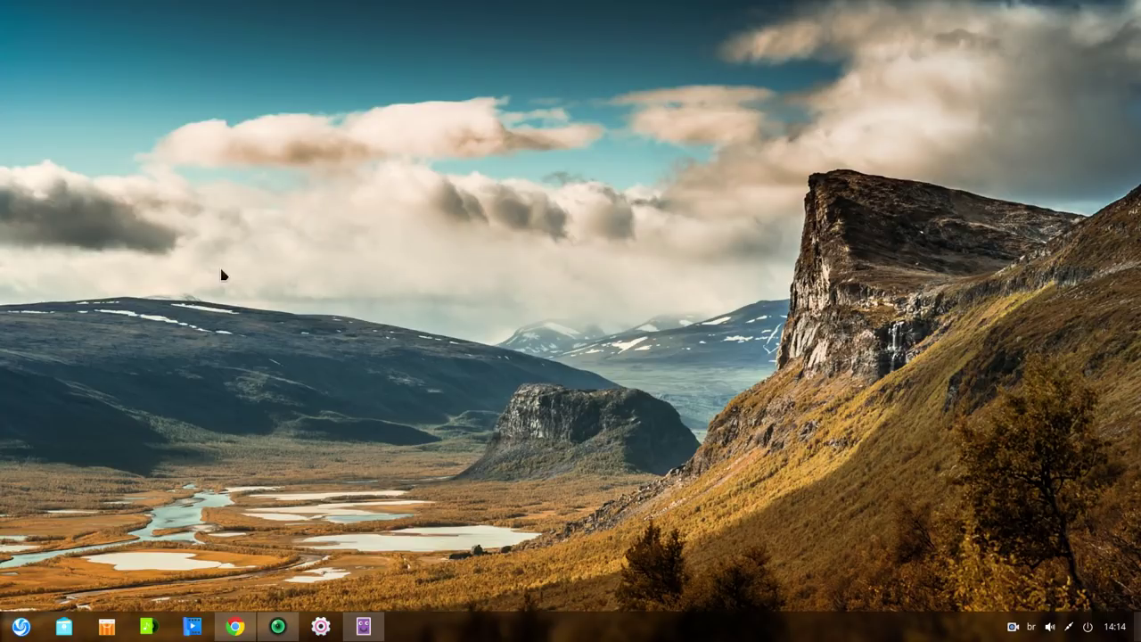
# Switch the dock to Fashion mode and return it to Eficiente mode
pyautogui.rightClick(452, 627)
pyautogui.moveTo(481, 541)
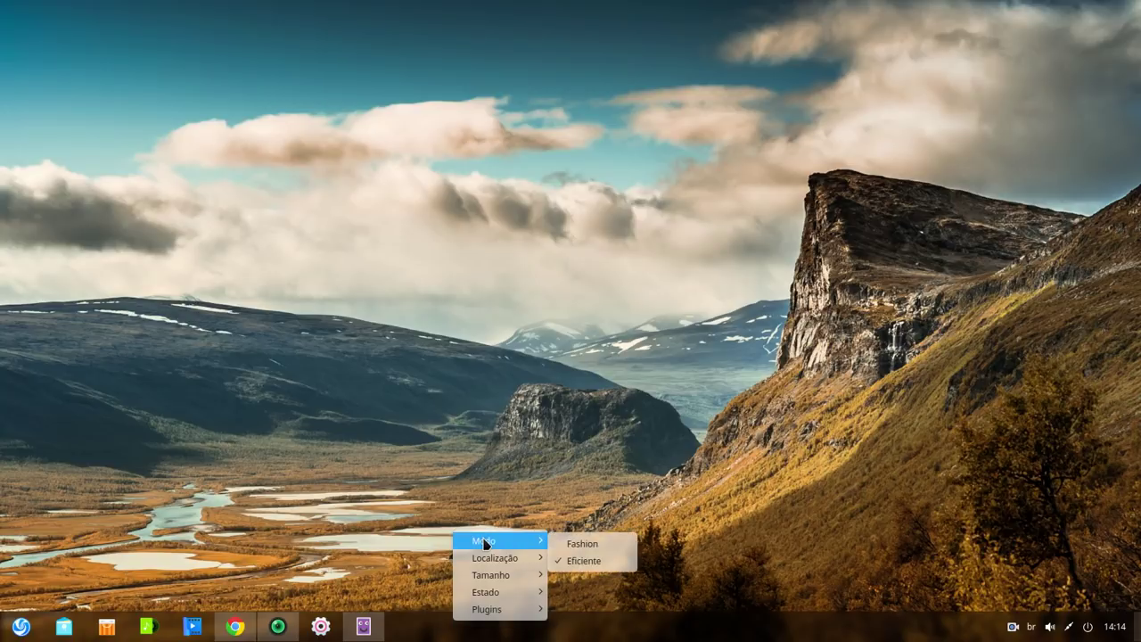
pyautogui.click(583, 543)
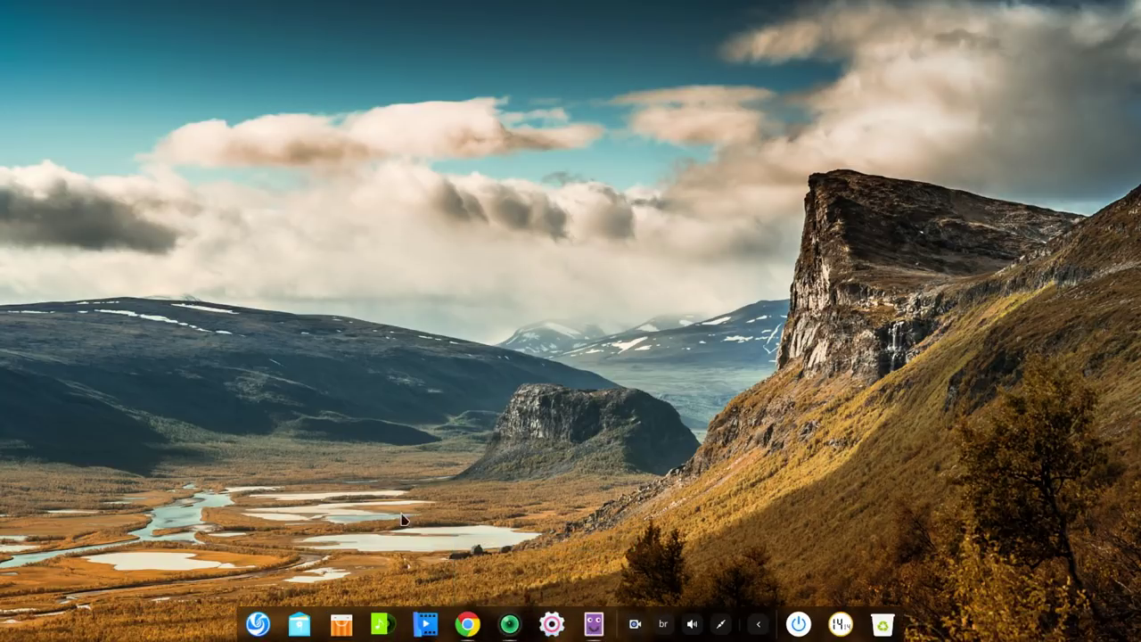
pyautogui.rightClick(491, 620)
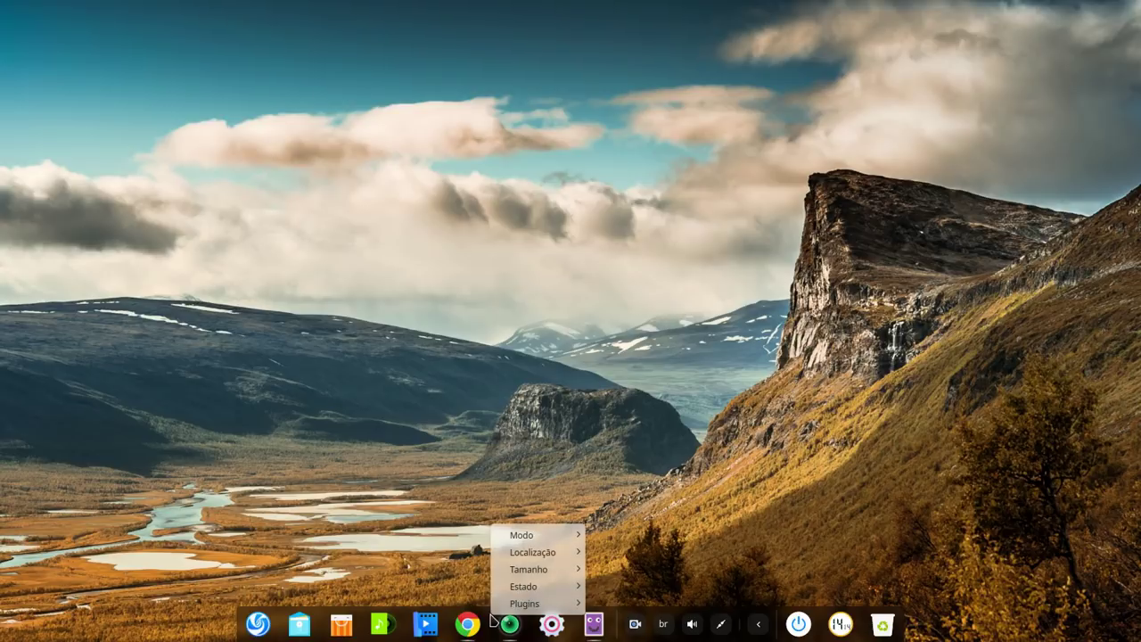
pyautogui.moveTo(515, 538)
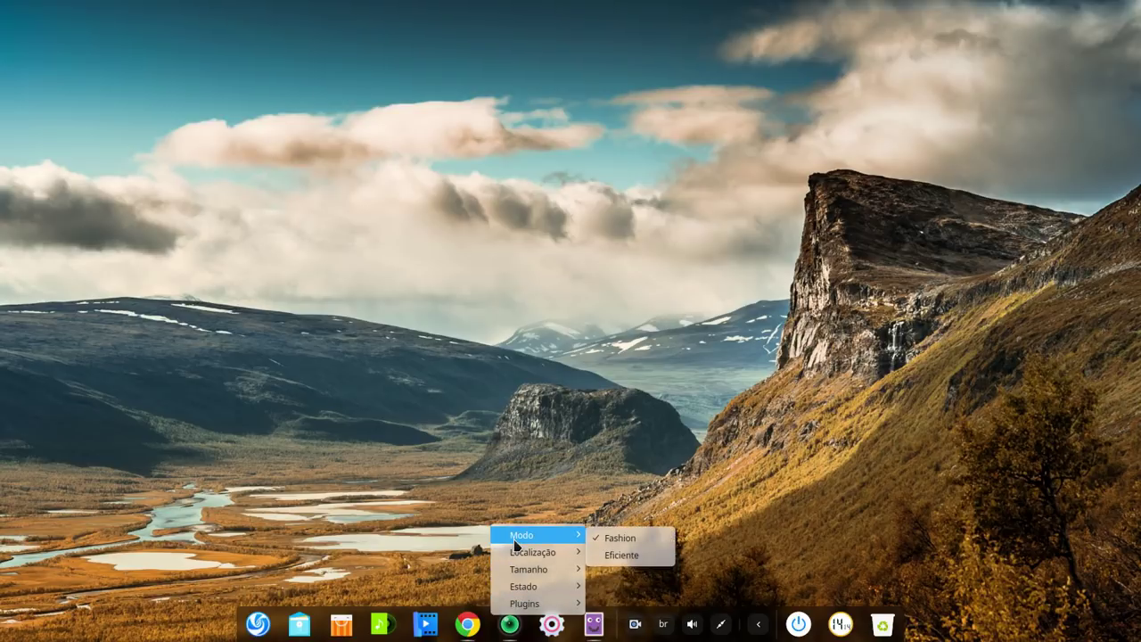
pyautogui.click(622, 557)
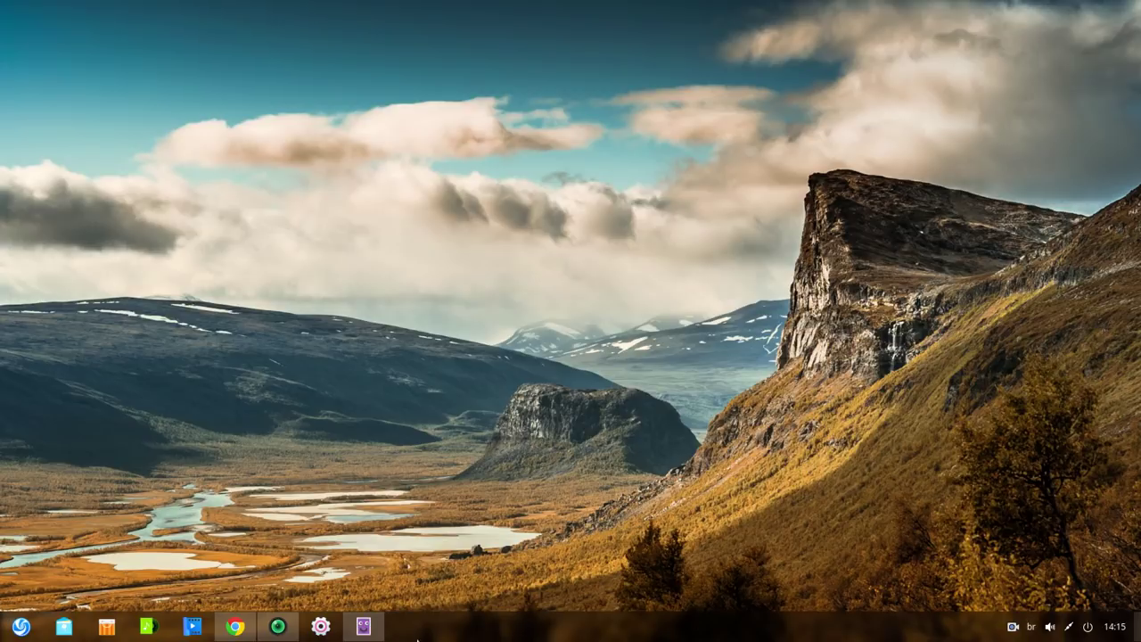
# Open the launcher and look through the full-screen list of installed applications
pyautogui.click(18, 627)
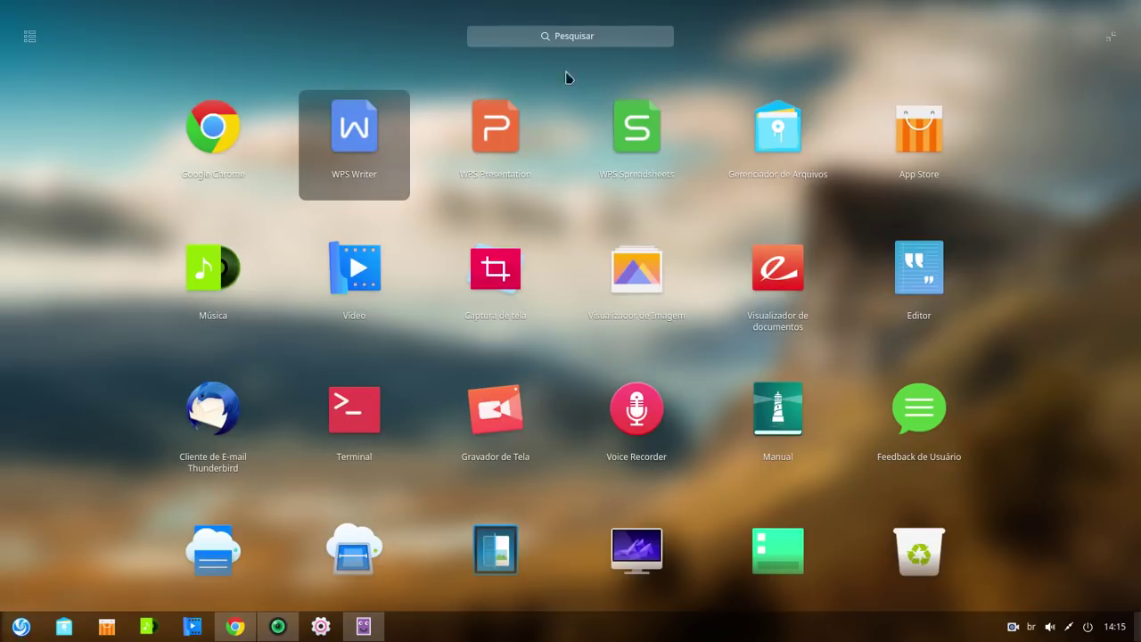
pyautogui.scroll(-5, 463, 290)
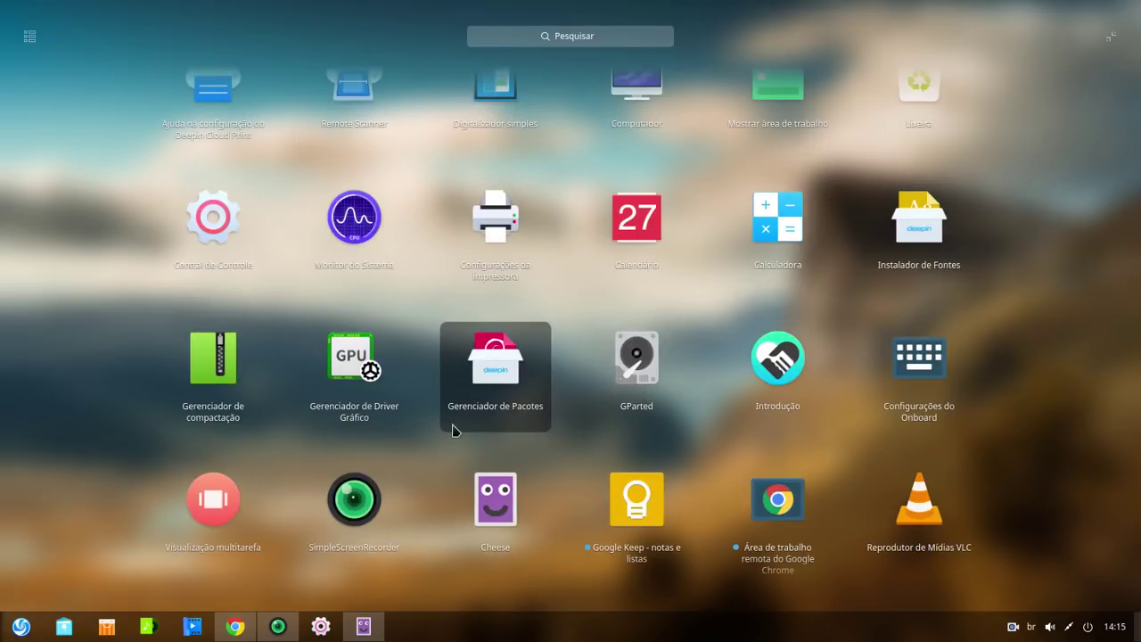
pyautogui.scroll(5, 453, 430)
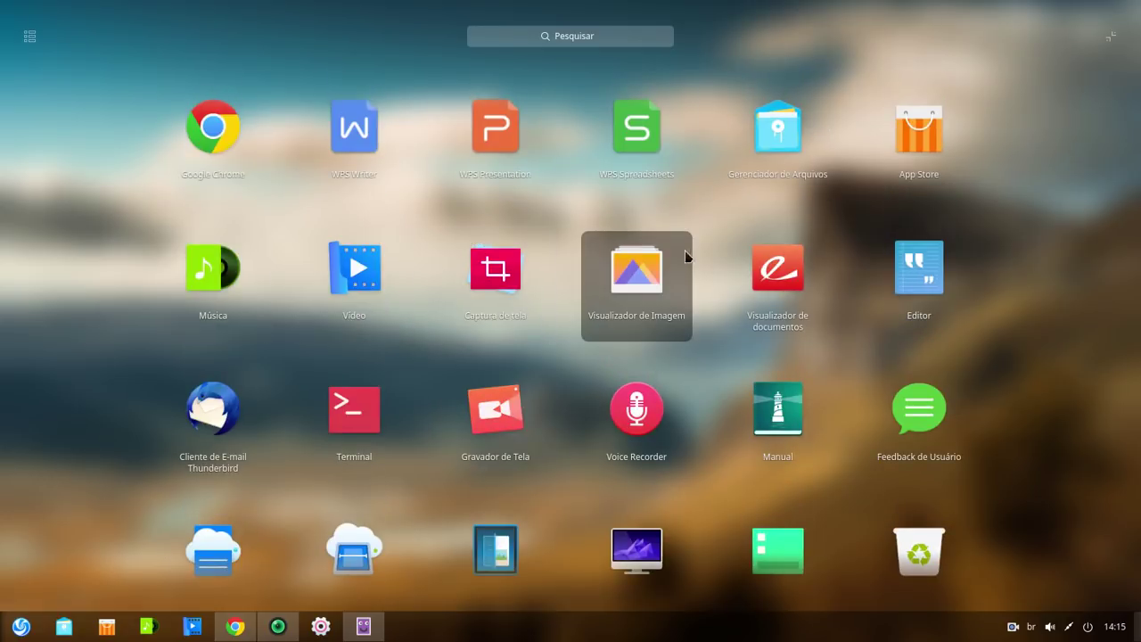
pyautogui.scroll(-5, 581, 441)
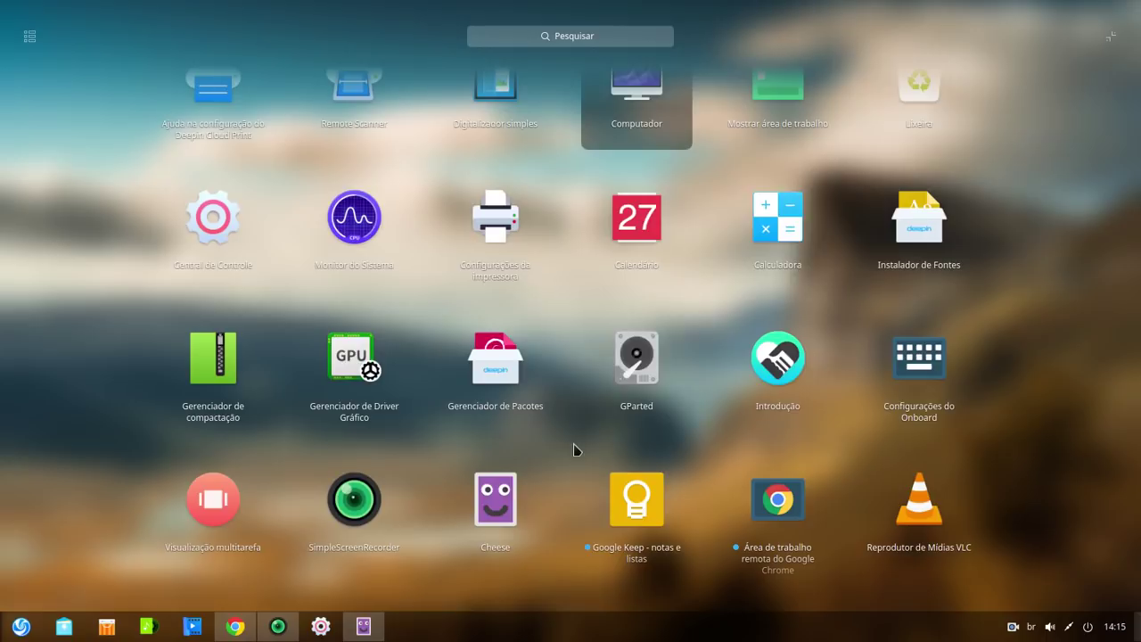
# Switch the launcher to its compact menu, look over all application categories, and return it to full screen
pyautogui.click(1110, 43)
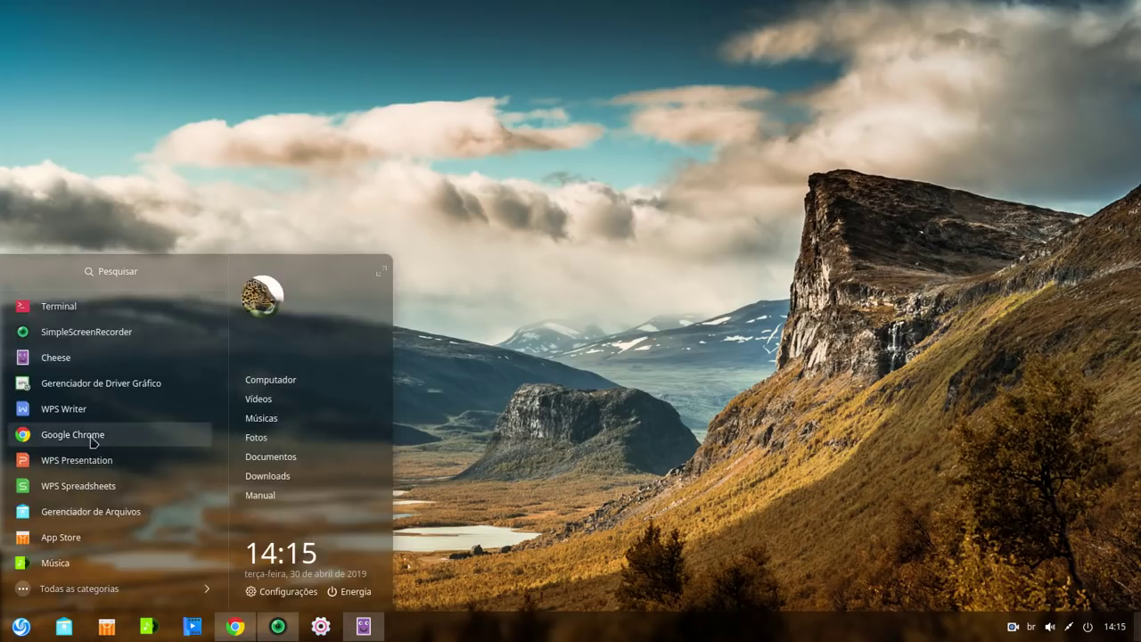
pyautogui.click(148, 594)
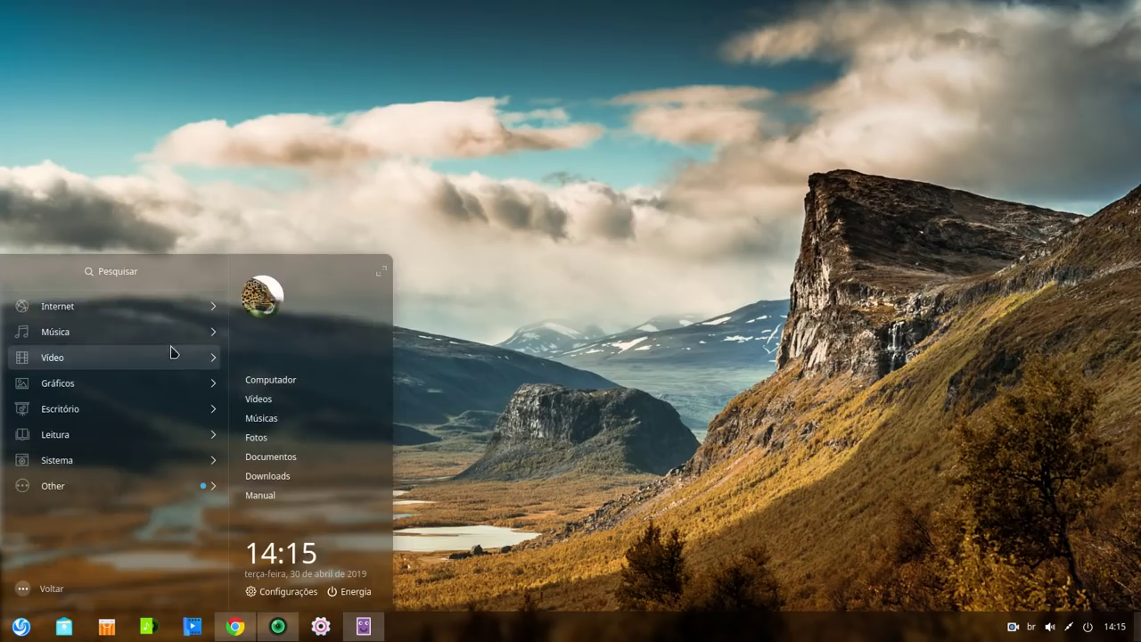
pyautogui.click(148, 592)
pyautogui.click(378, 274)
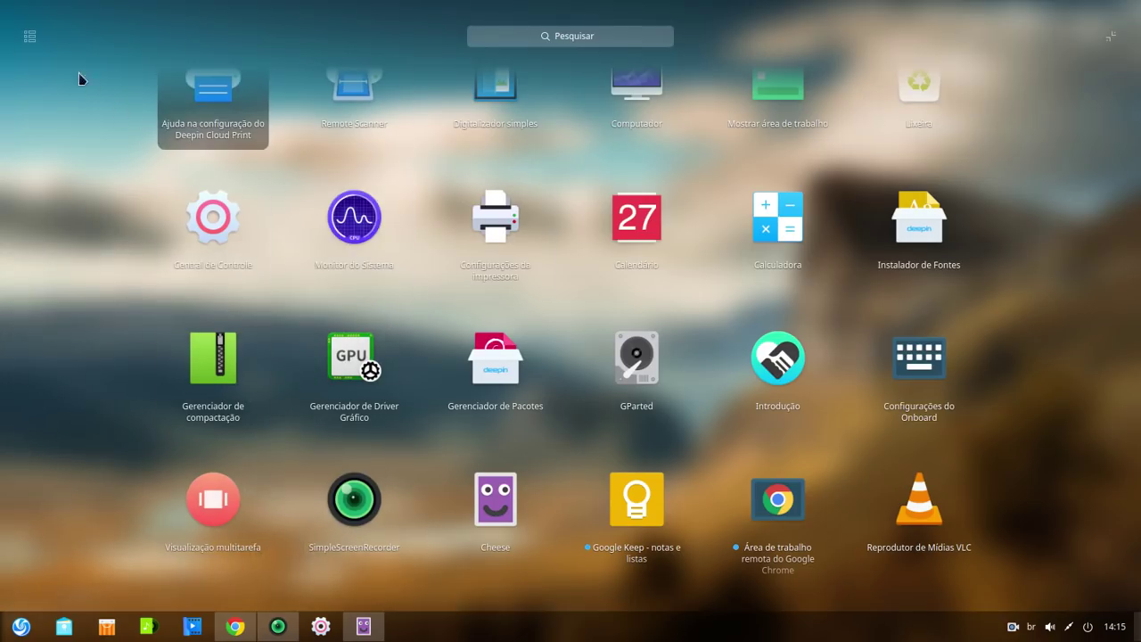
# Group the launcher's applications by category, view the Escritório and Outros groups, and close the launcher
pyautogui.click(28, 34)
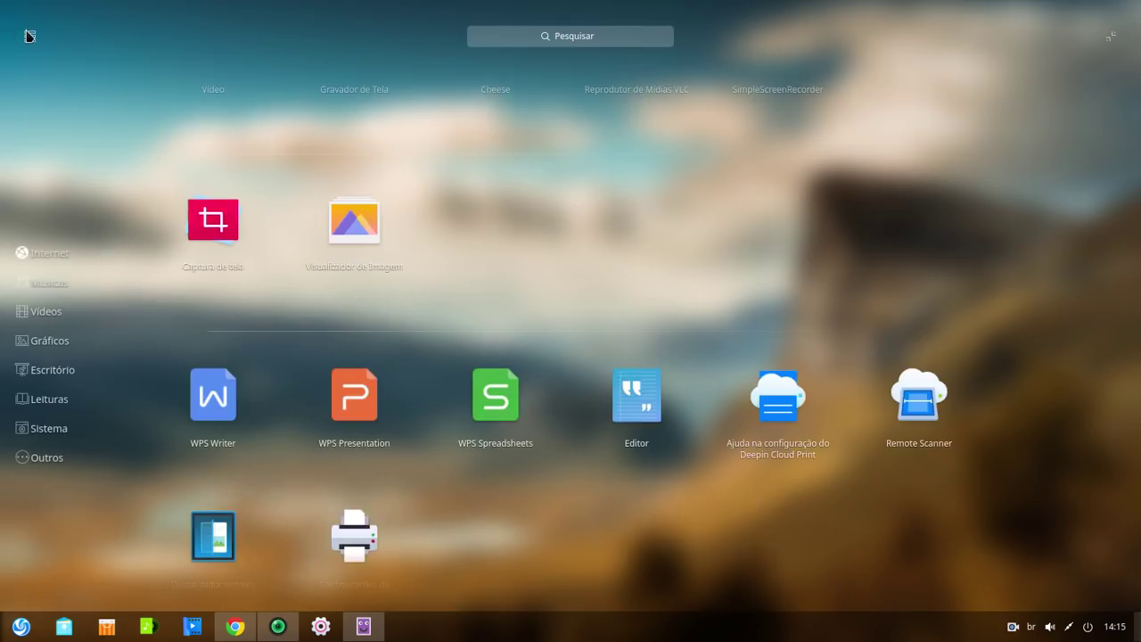
pyautogui.click(52, 372)
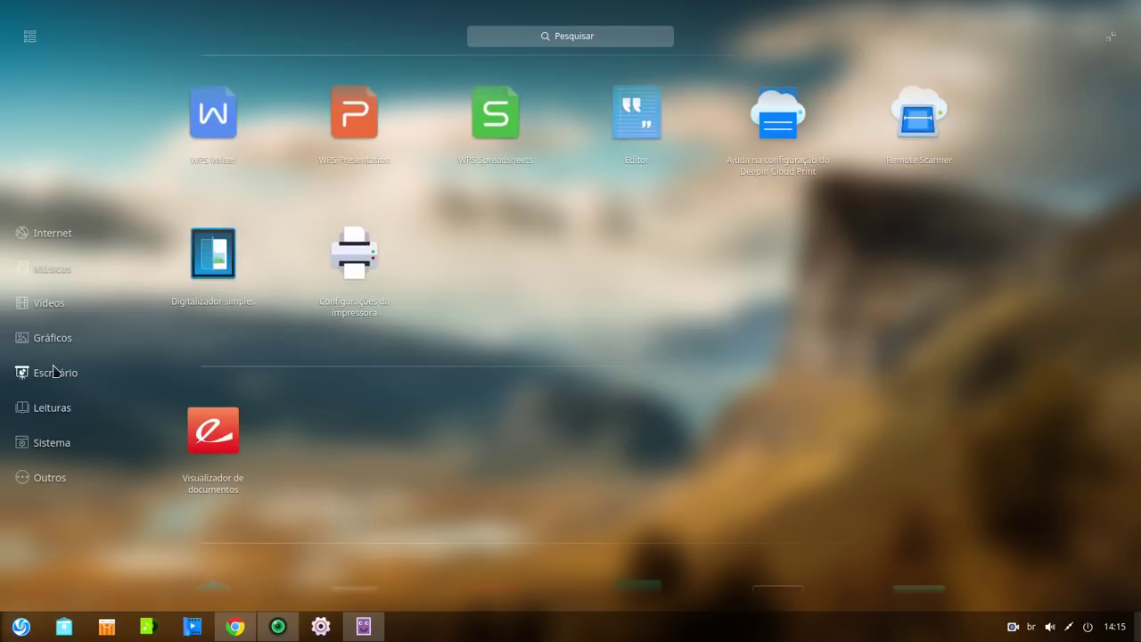
pyautogui.click(29, 35)
pyautogui.scroll(-5, 767, 321)
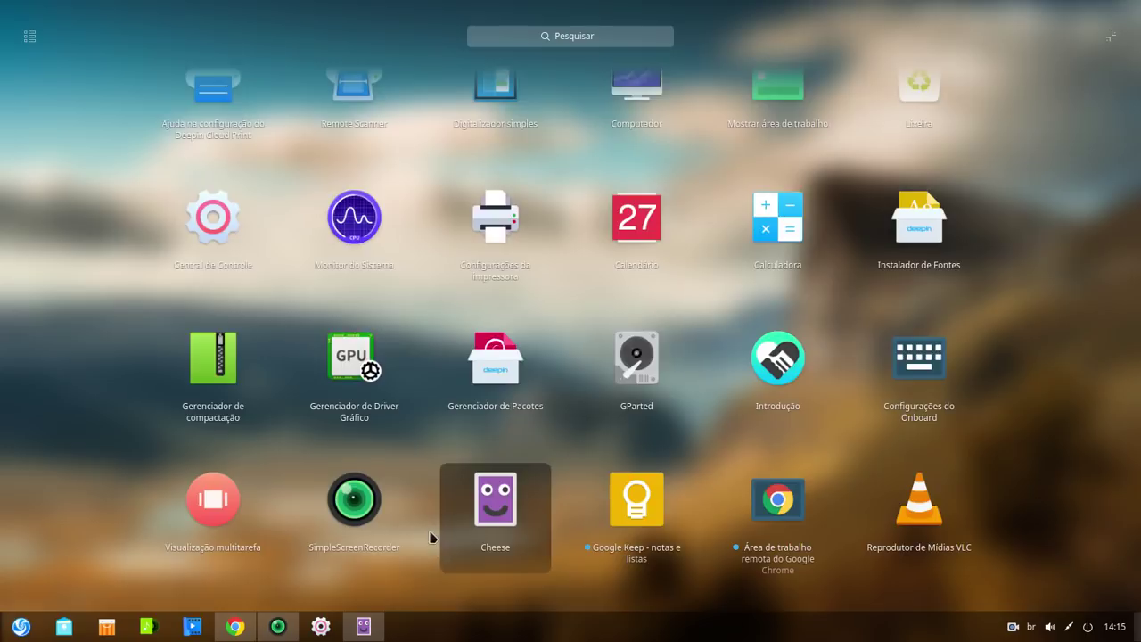
pyautogui.click(29, 36)
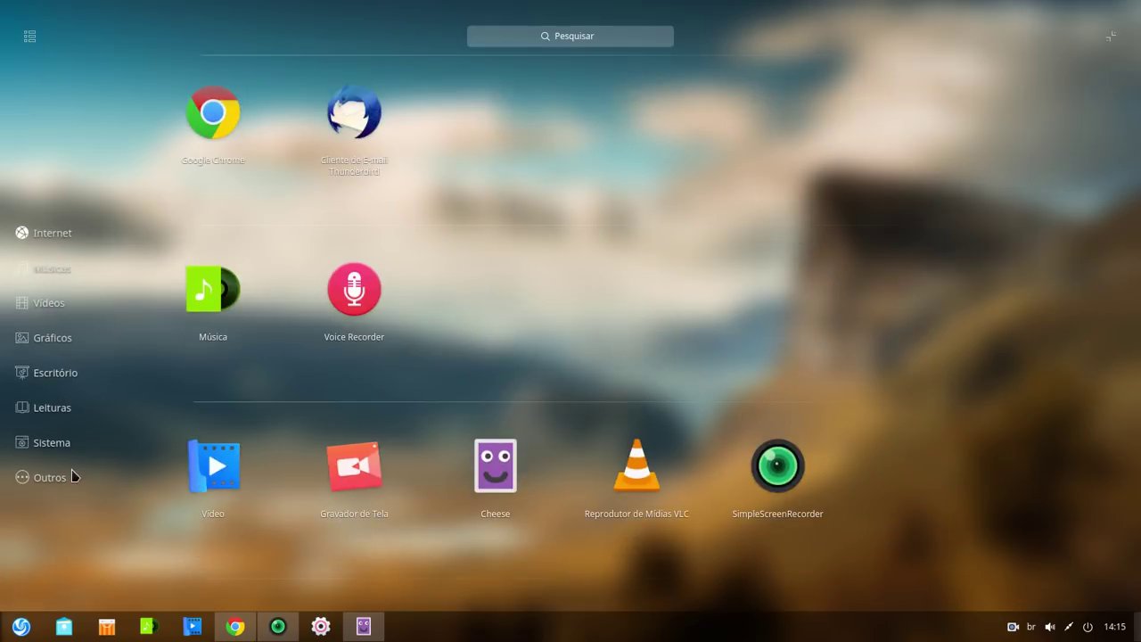
pyautogui.click(61, 477)
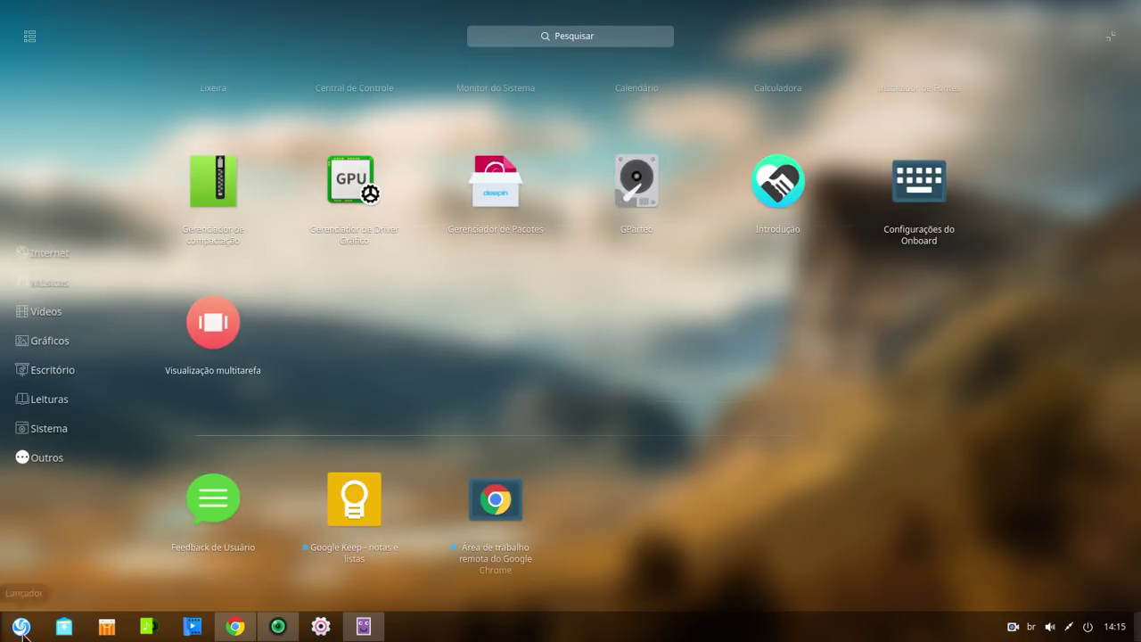
pyautogui.click(21, 627)
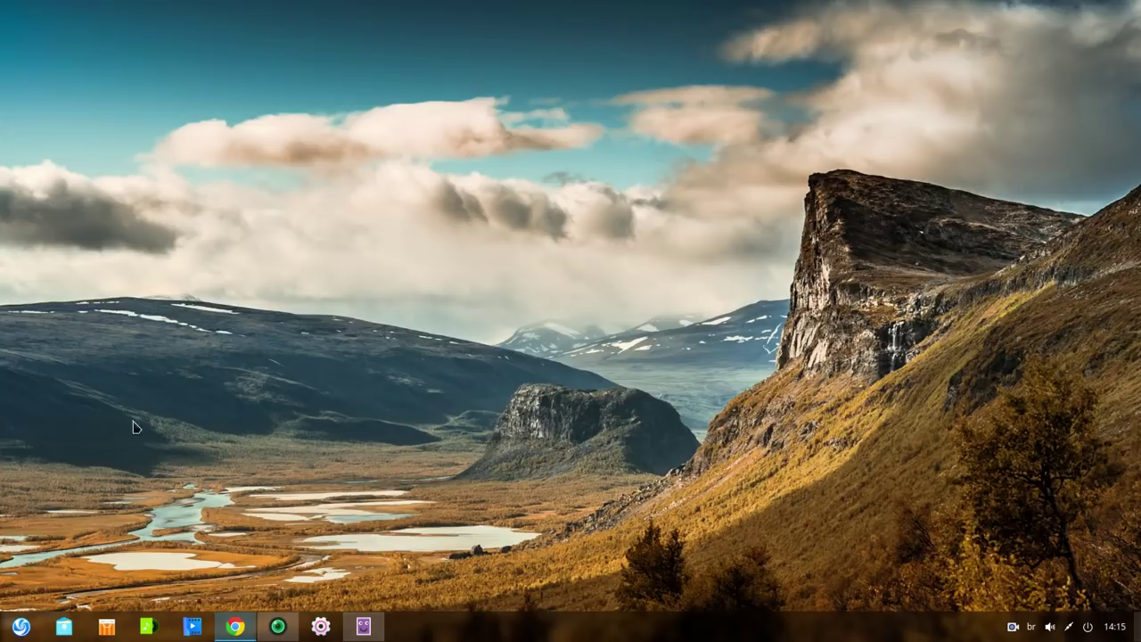
# Create a new Texto Office document and a new Planilhas spreadsheet on the desktop
pyautogui.rightClick(207, 40)
pyautogui.moveTo(283, 85)
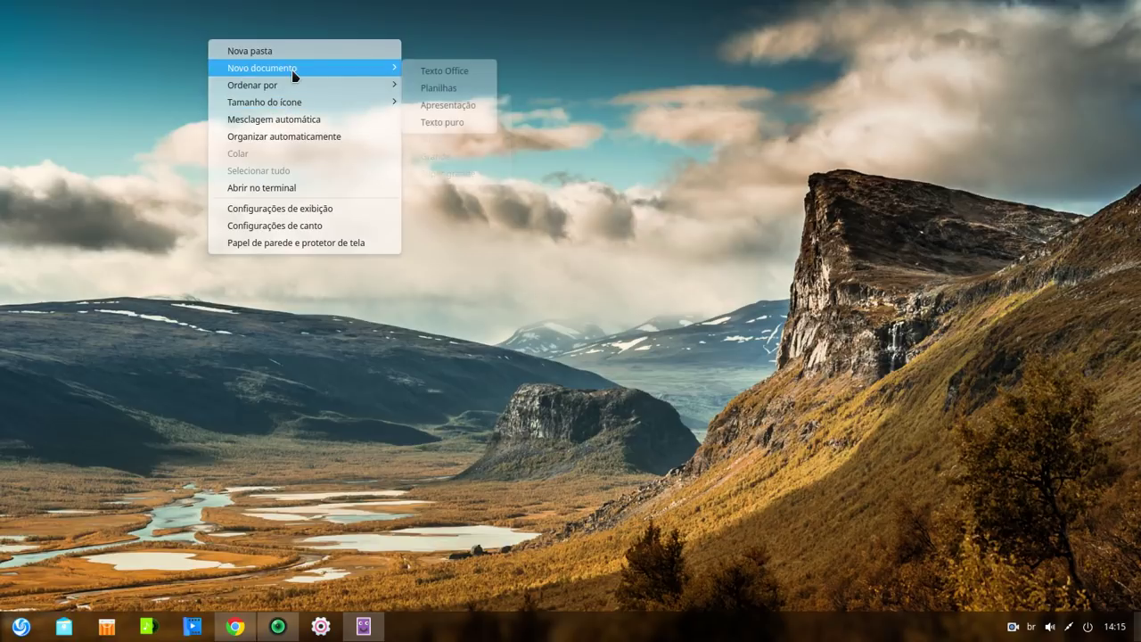
pyautogui.click(437, 71)
pyautogui.rightClick(435, 99)
pyautogui.moveTo(568, 133)
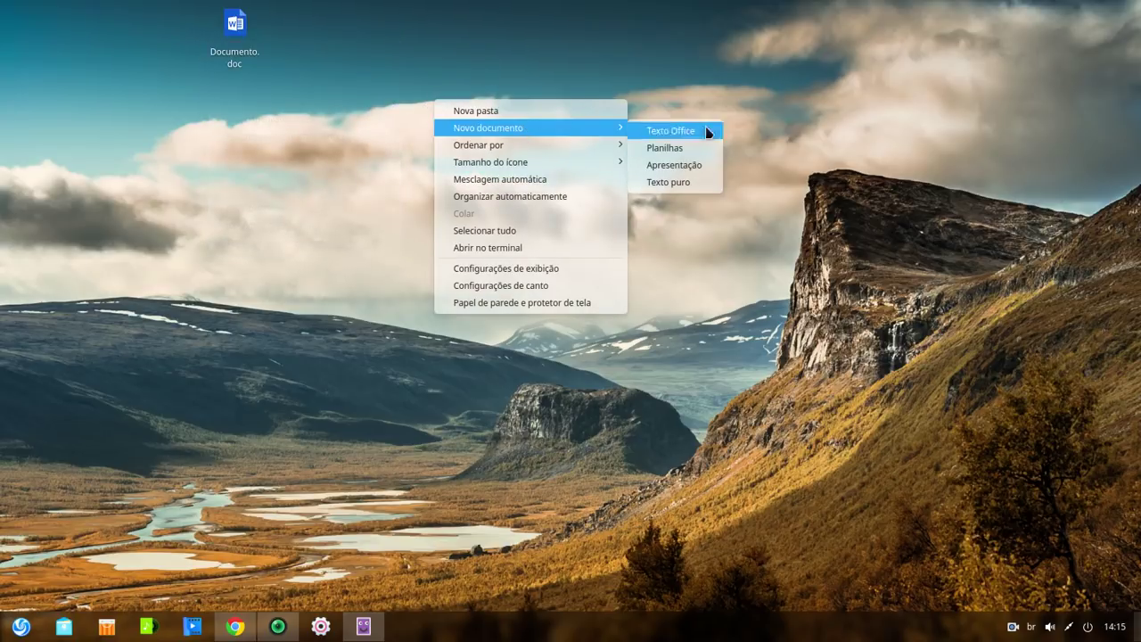
pyautogui.click(689, 148)
# Create a new Apresentação file and a new Texto puro file on the desktop
pyautogui.rightClick(683, 137)
pyautogui.moveTo(736, 164)
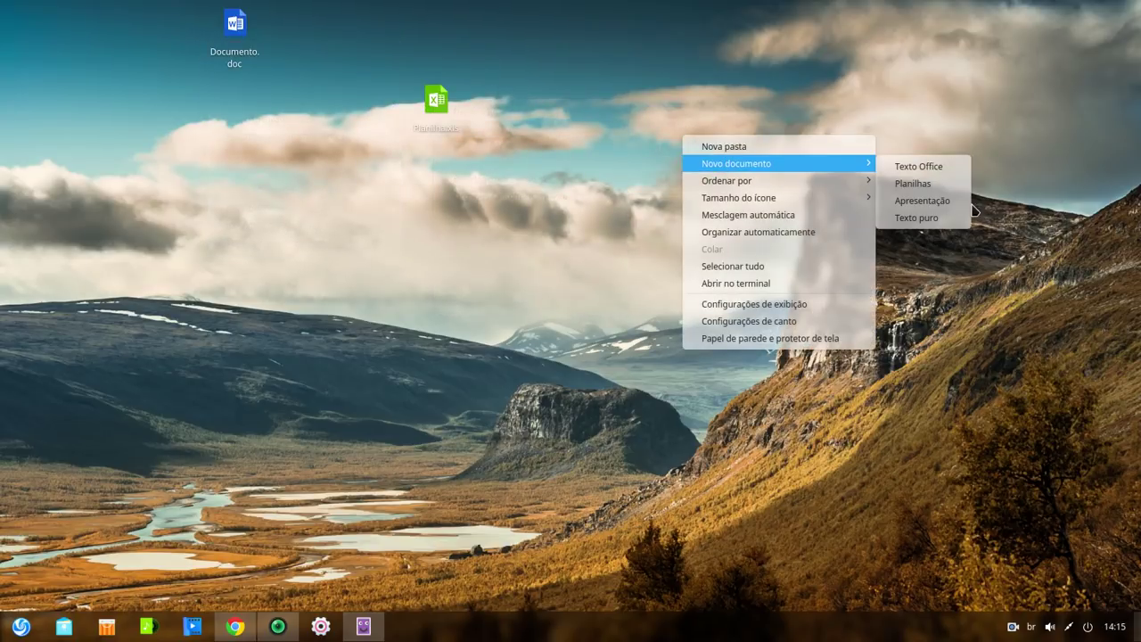
pyautogui.click(923, 201)
pyautogui.rightClick(518, 230)
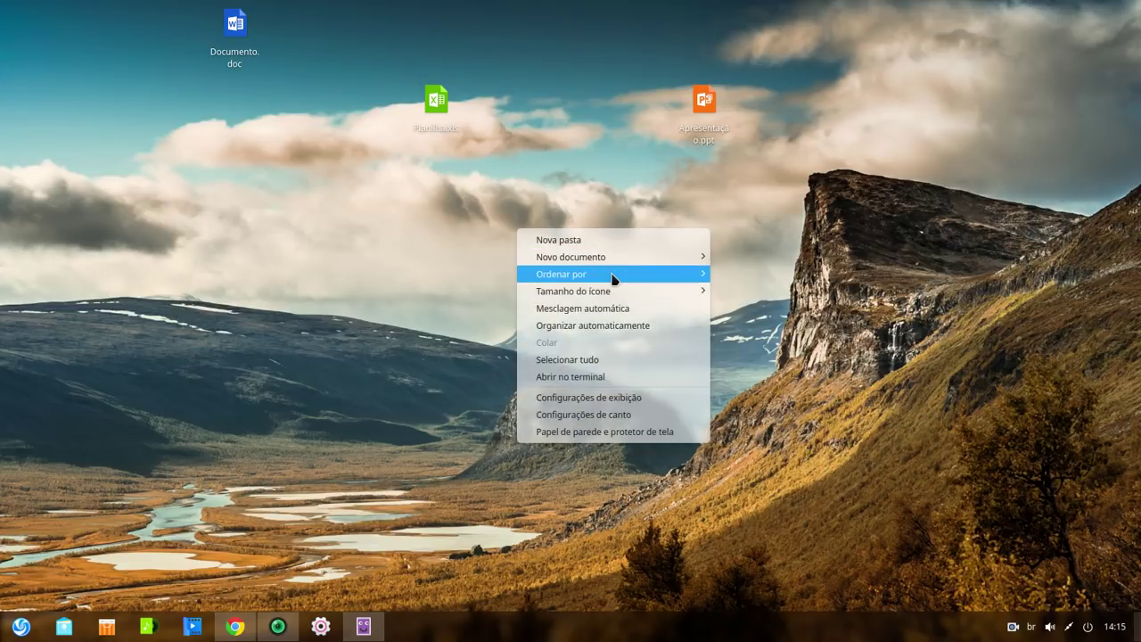
pyautogui.moveTo(629, 256)
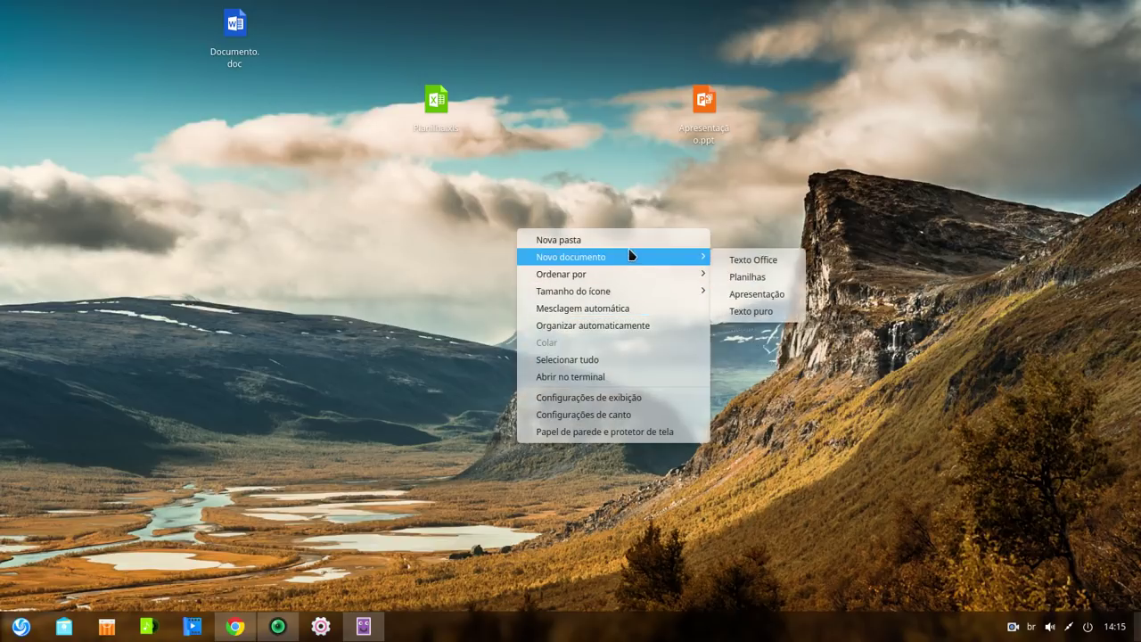
pyautogui.click(726, 312)
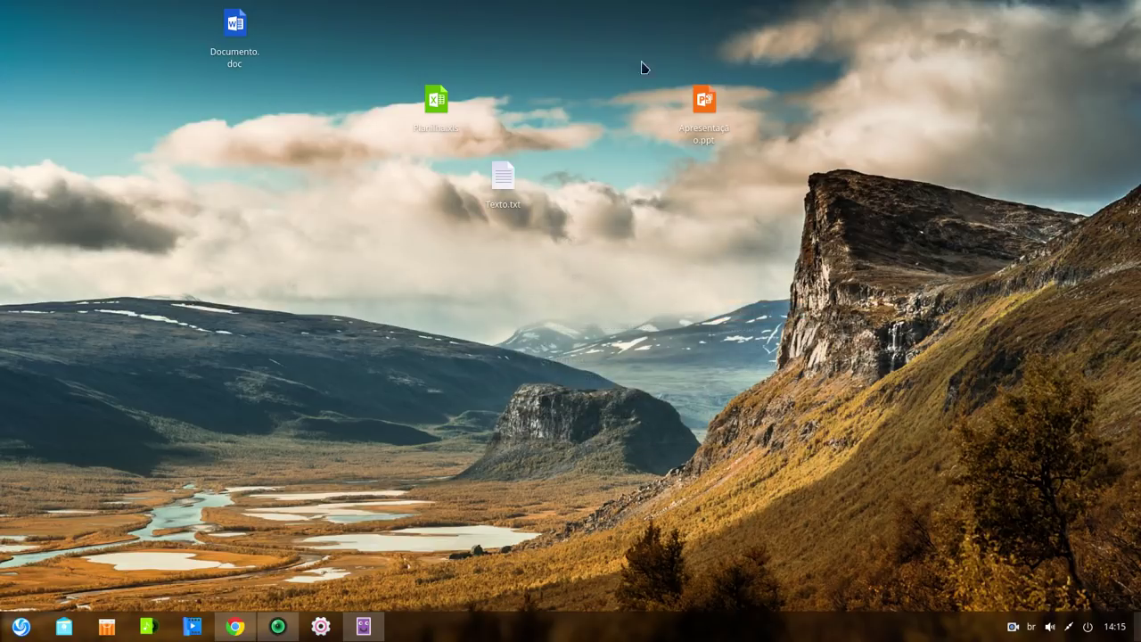
# Turn on Mesclagem automática for the desktop icons, and expand, collapse and re-expand the Documentos group
pyautogui.rightClick(228, 205)
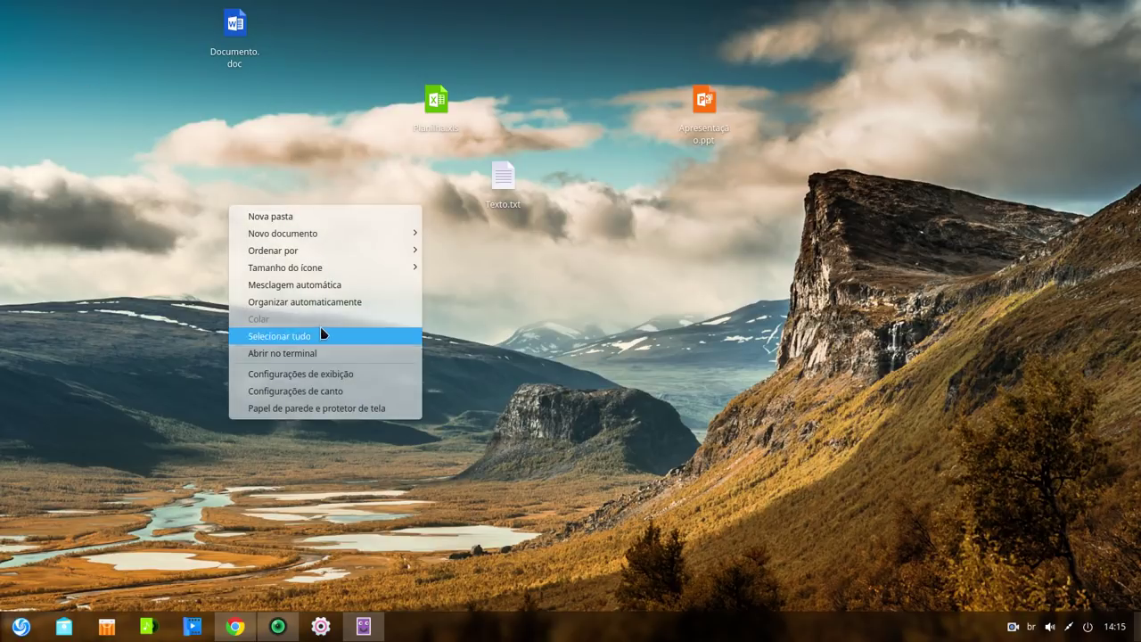
pyautogui.click(337, 286)
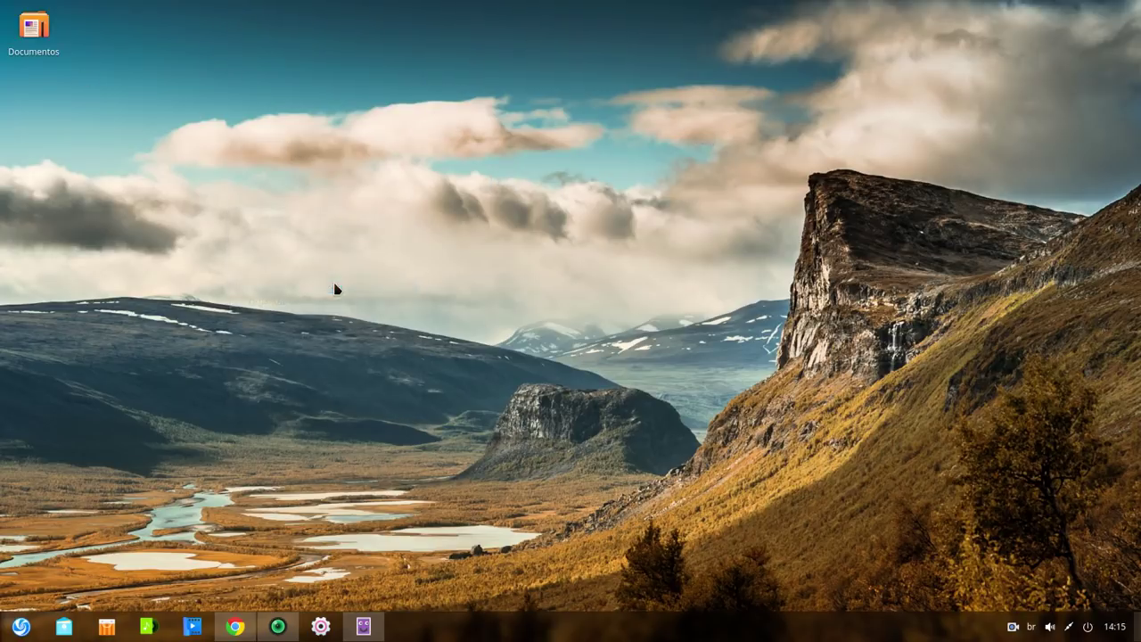
pyautogui.click(31, 32)
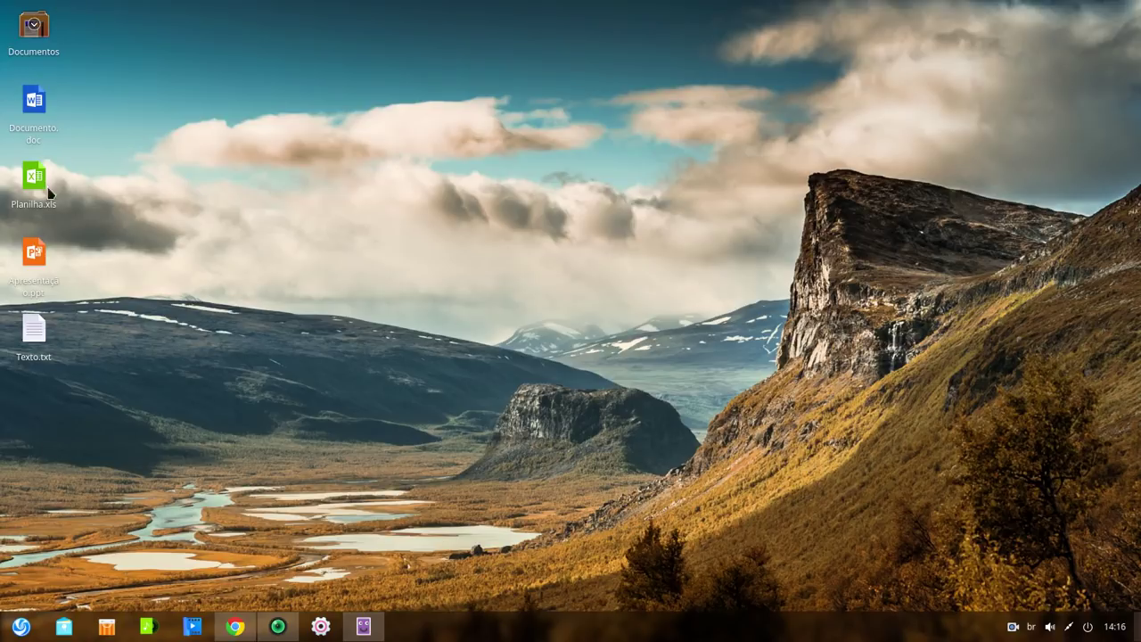
pyautogui.click(44, 27)
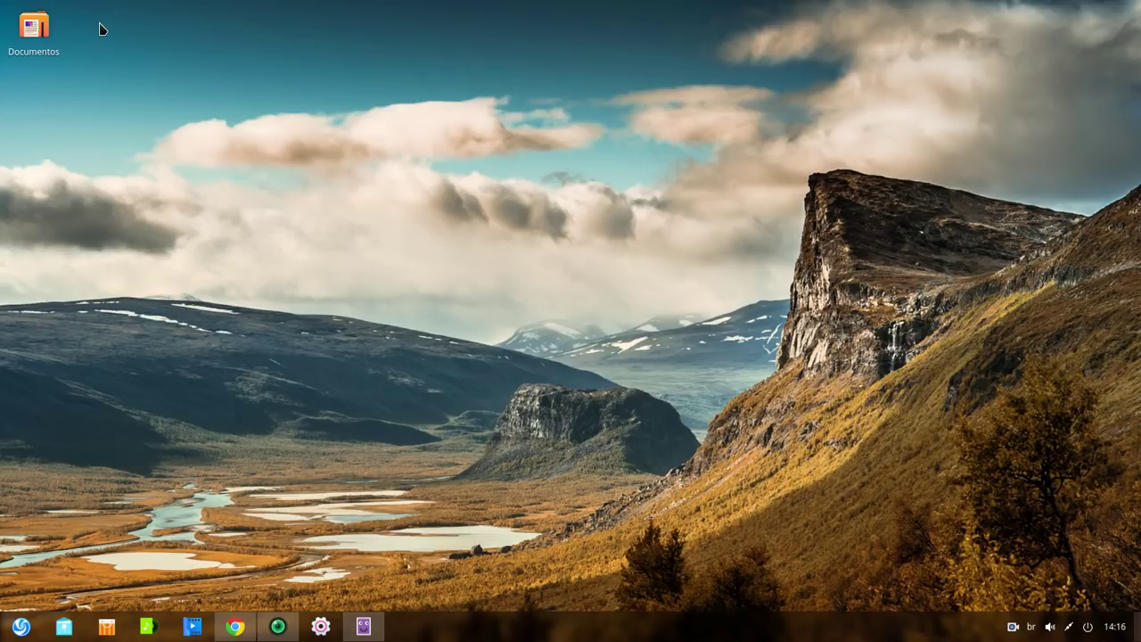
pyautogui.click(33, 27)
# Permanently delete the four files in the expanded Documentos group and clear the leftover group from the desktop
pyautogui.moveTo(77, 75); pyautogui.dragTo(13, 398)
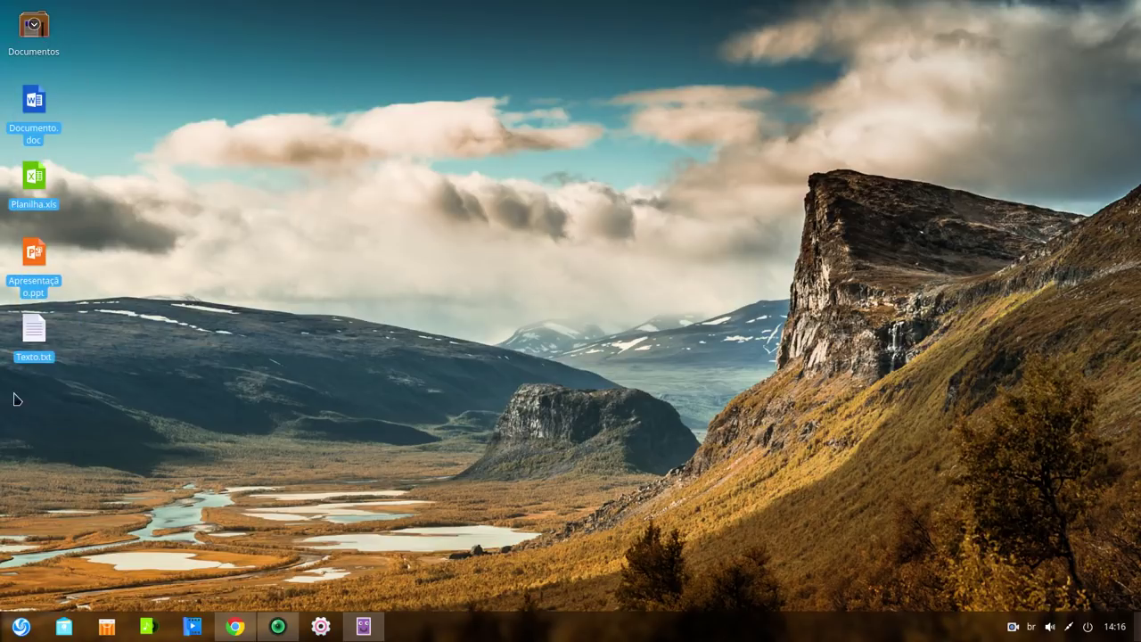
pyautogui.hotkey('shift', 'Delete')
pyautogui.press('Return')
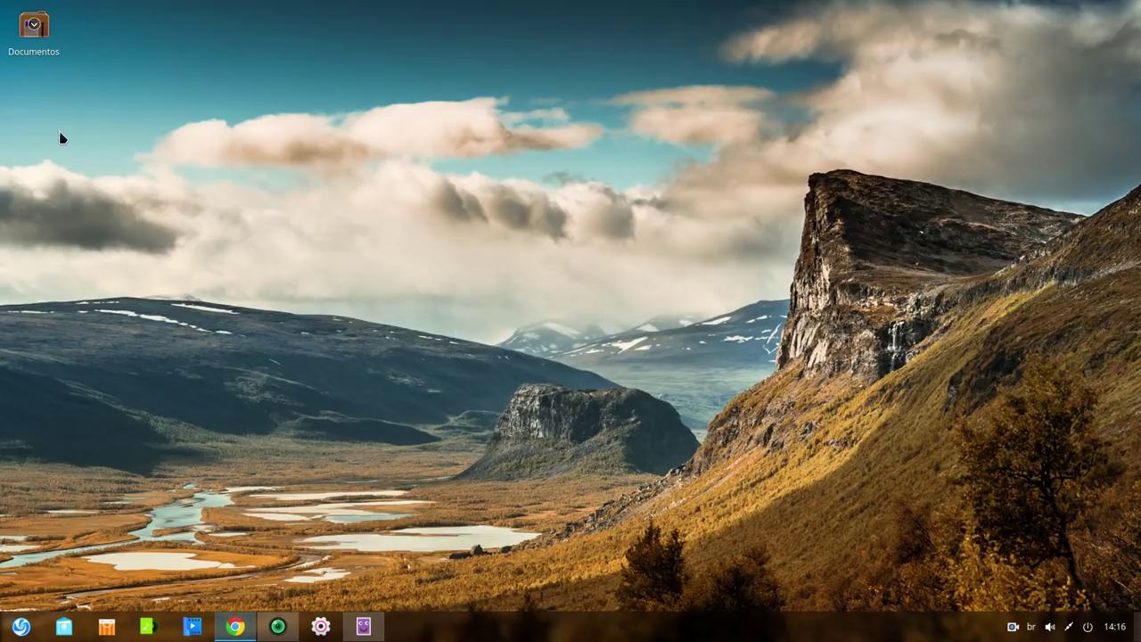
pyautogui.press('Delete')
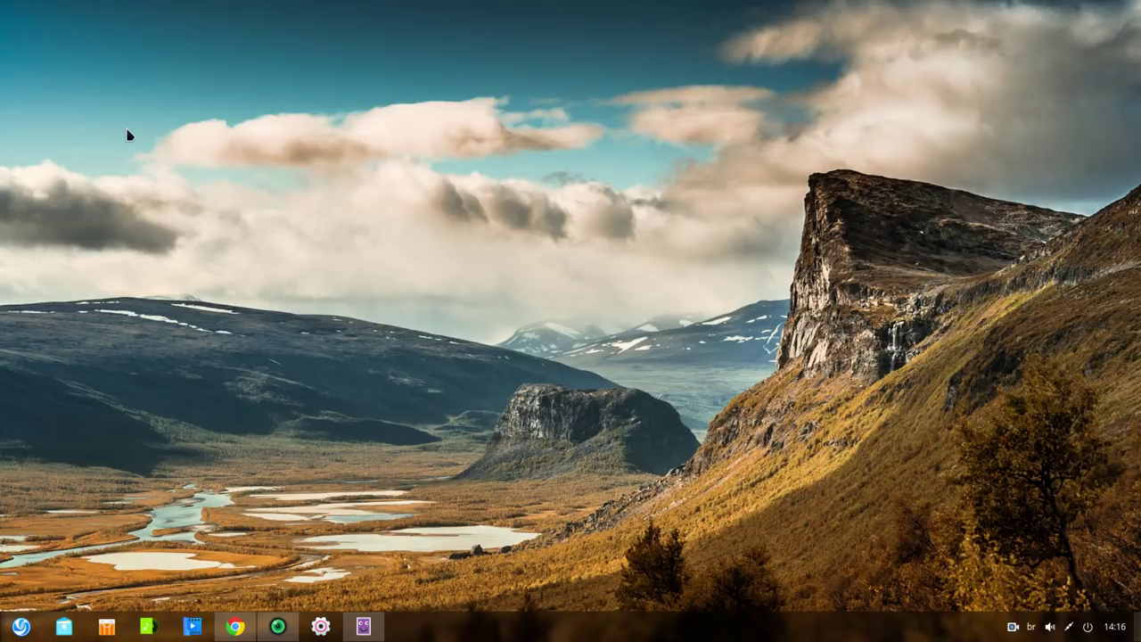
# Turn off Mesclagem automática for the desktop icons and view the Ordenar por sorting options
pyautogui.rightClick(164, 100)
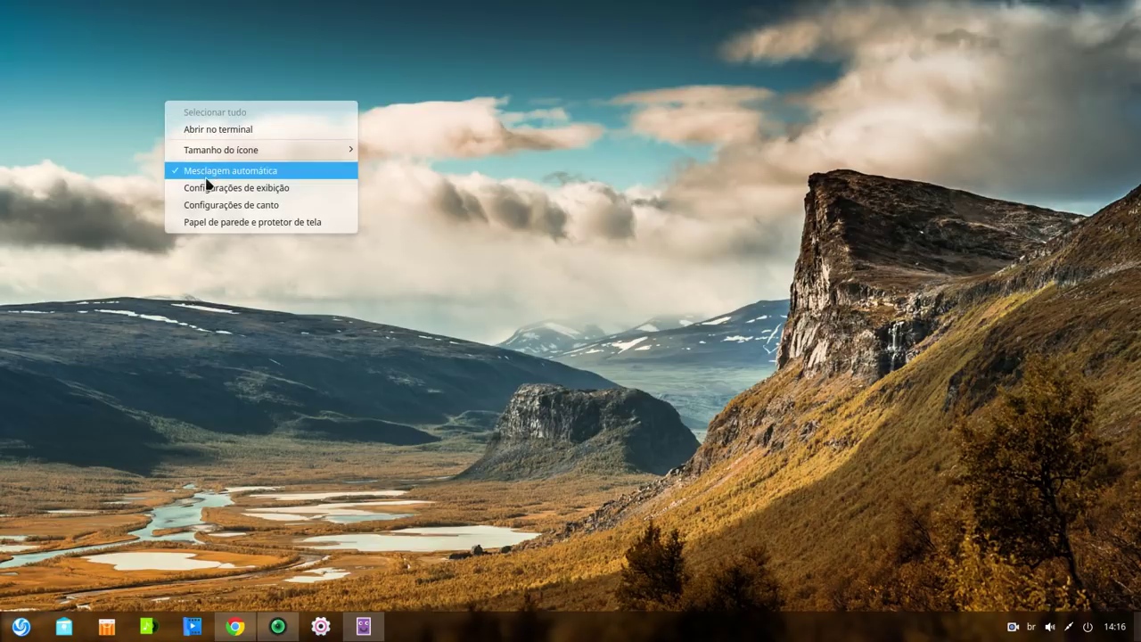
pyautogui.click(239, 172)
pyautogui.rightClick(276, 134)
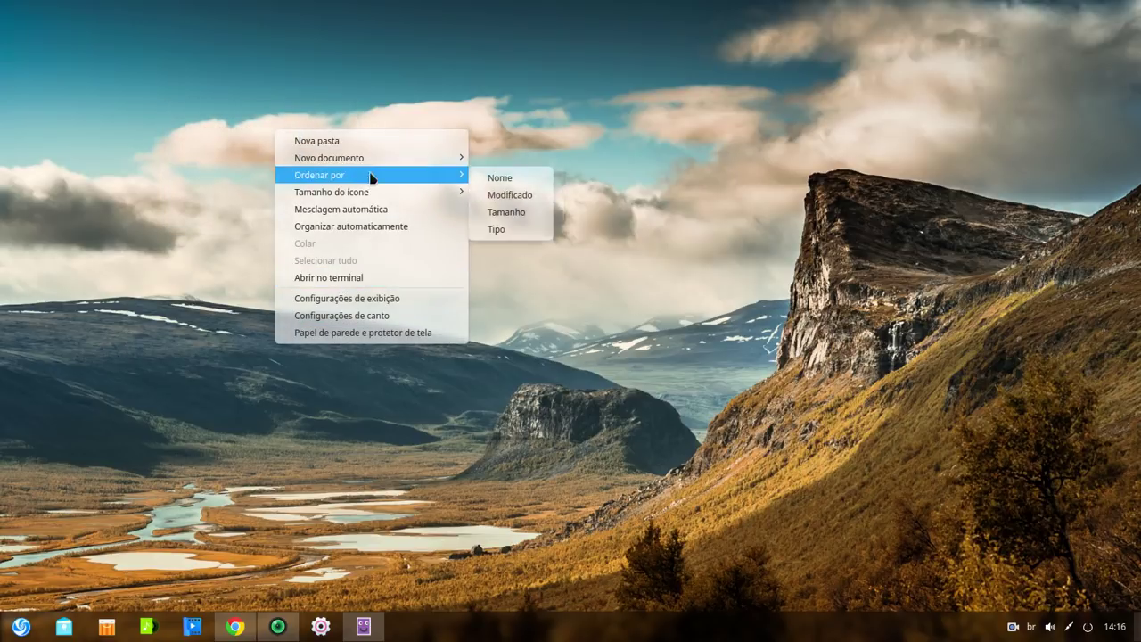
pyautogui.click(539, 334)
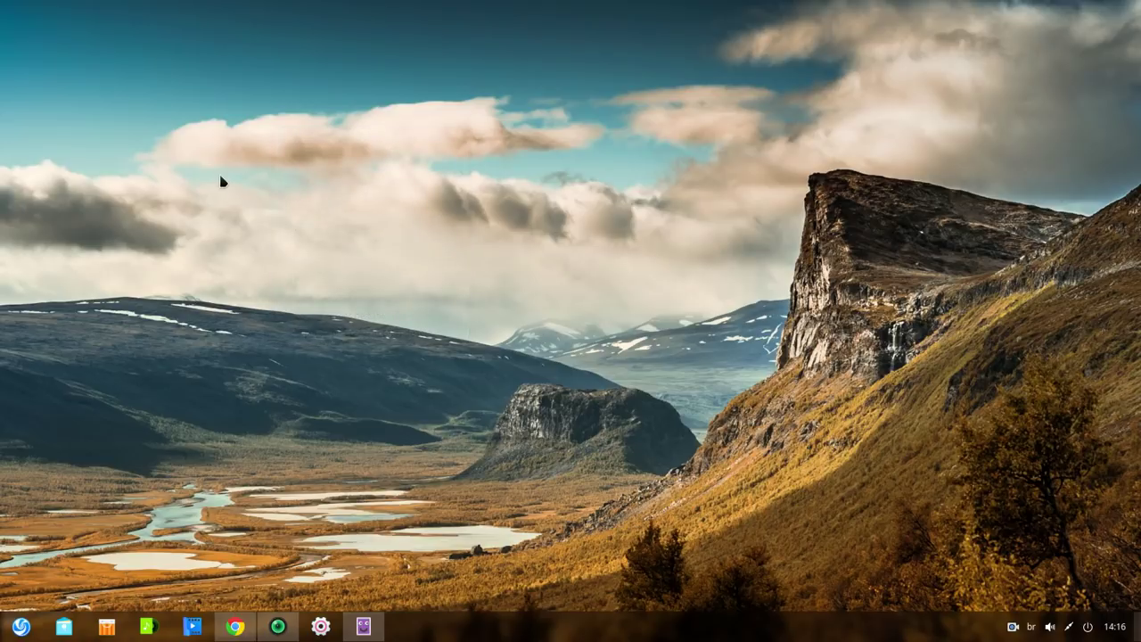
# Search the launcher for "terminal", open Terminal and maximize its window
pyautogui.click(21, 628)
pyautogui.scroll(3, 518, 335)
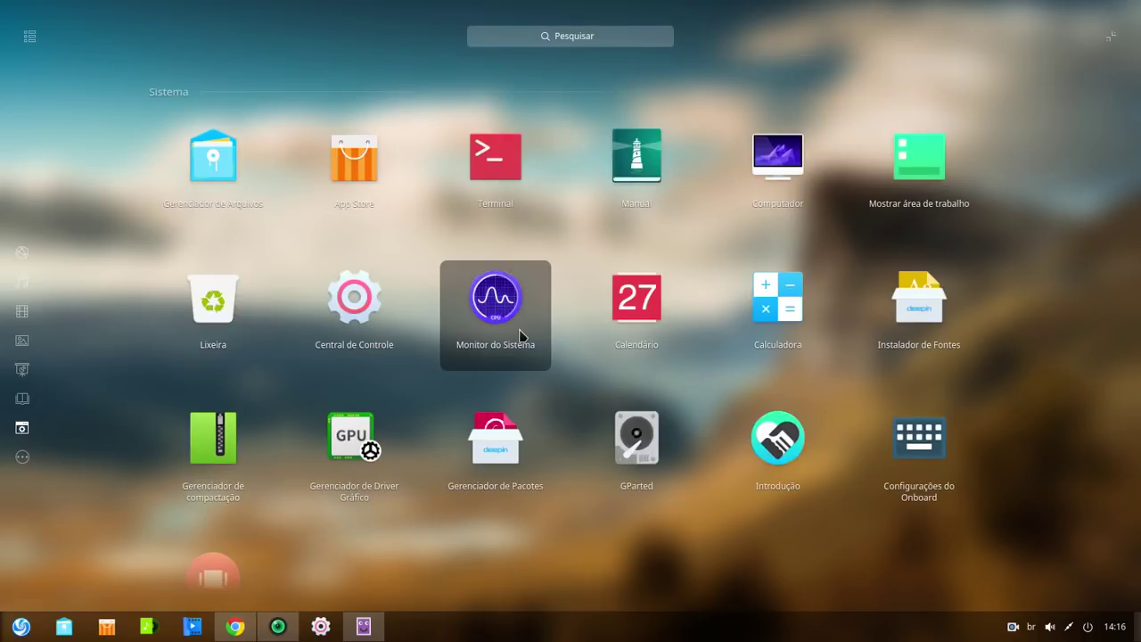
pyautogui.write('terminal')
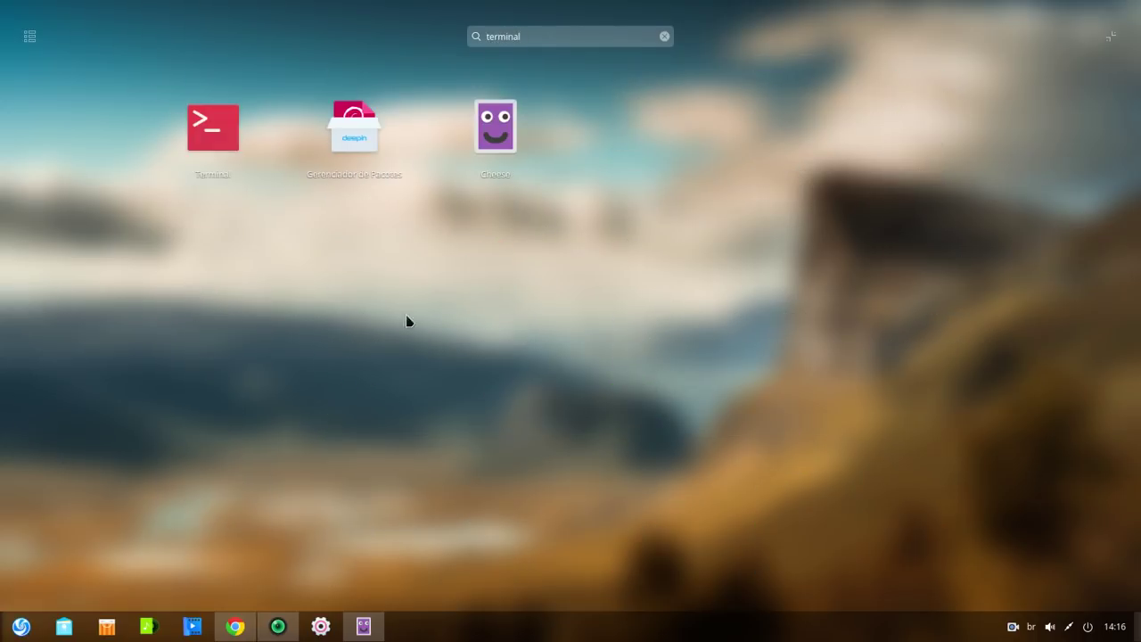
pyautogui.click(201, 143)
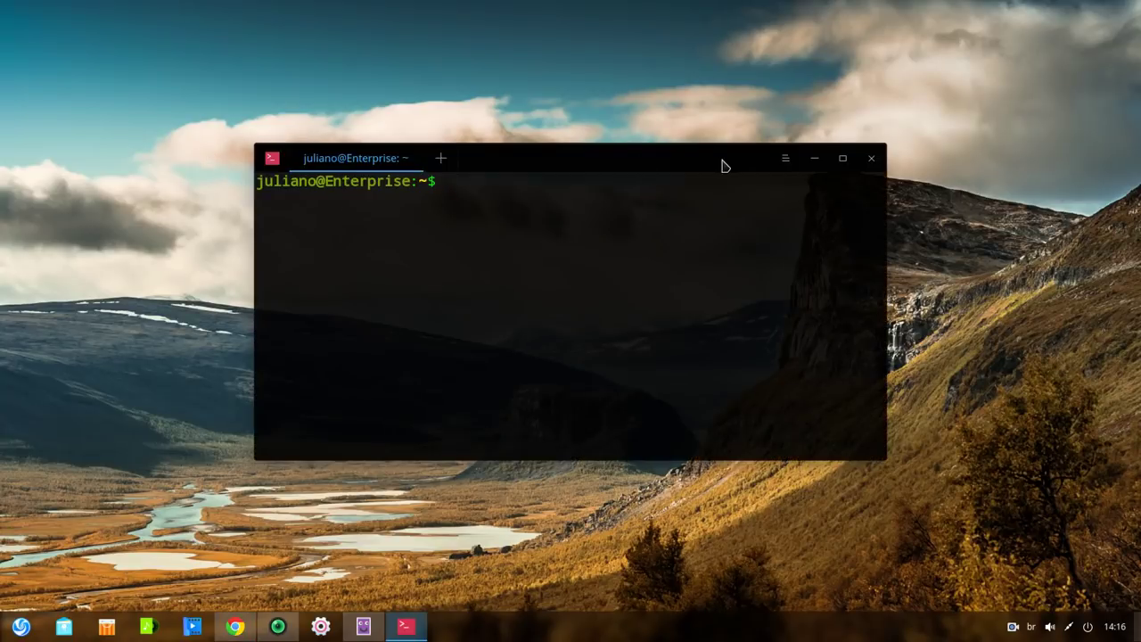
pyautogui.click(842, 161)
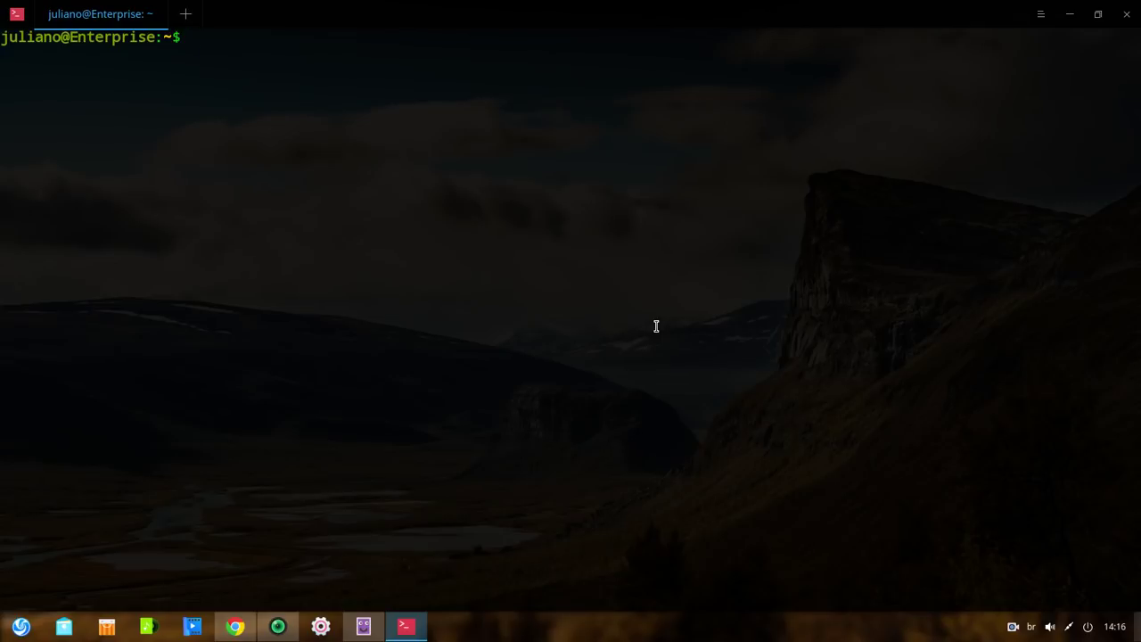
# Check the kernel release with uname -r, highlight the version number in the output, and close the terminal
pyautogui.write('uname -r')
pyautogui.press('Return')
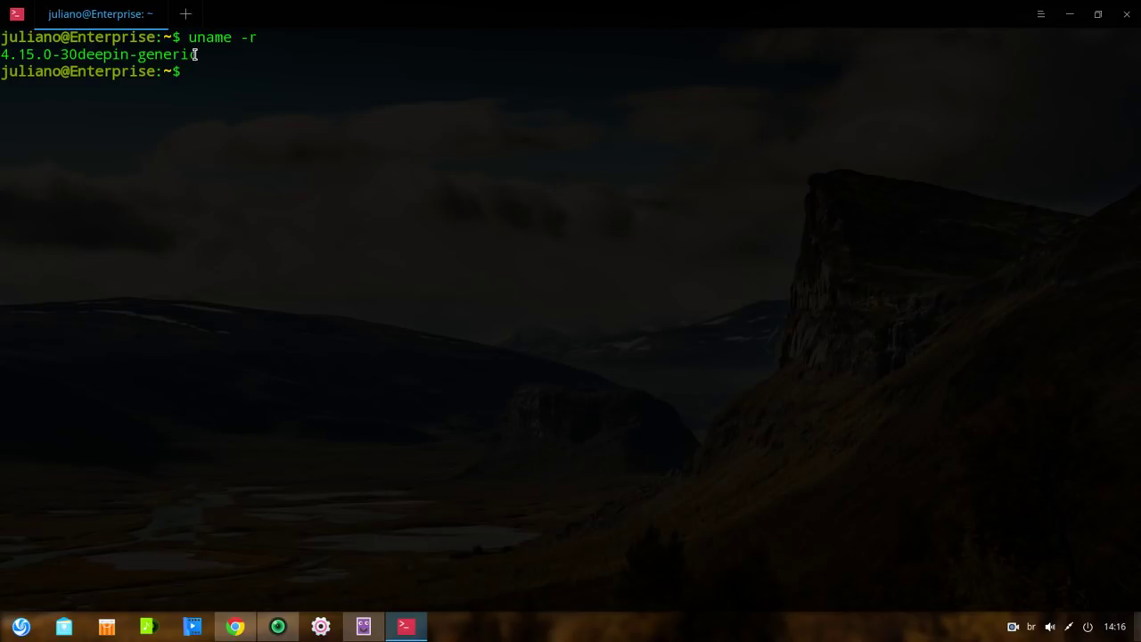
pyautogui.moveTo(1, 56); pyautogui.dragTo(52, 57)
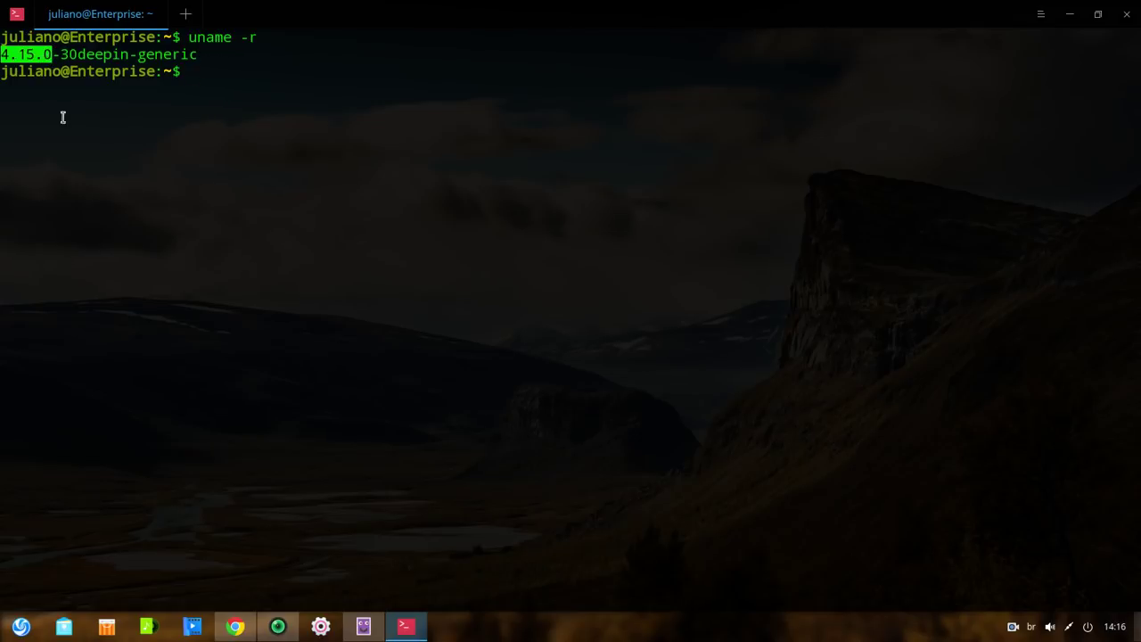
pyautogui.click(217, 227)
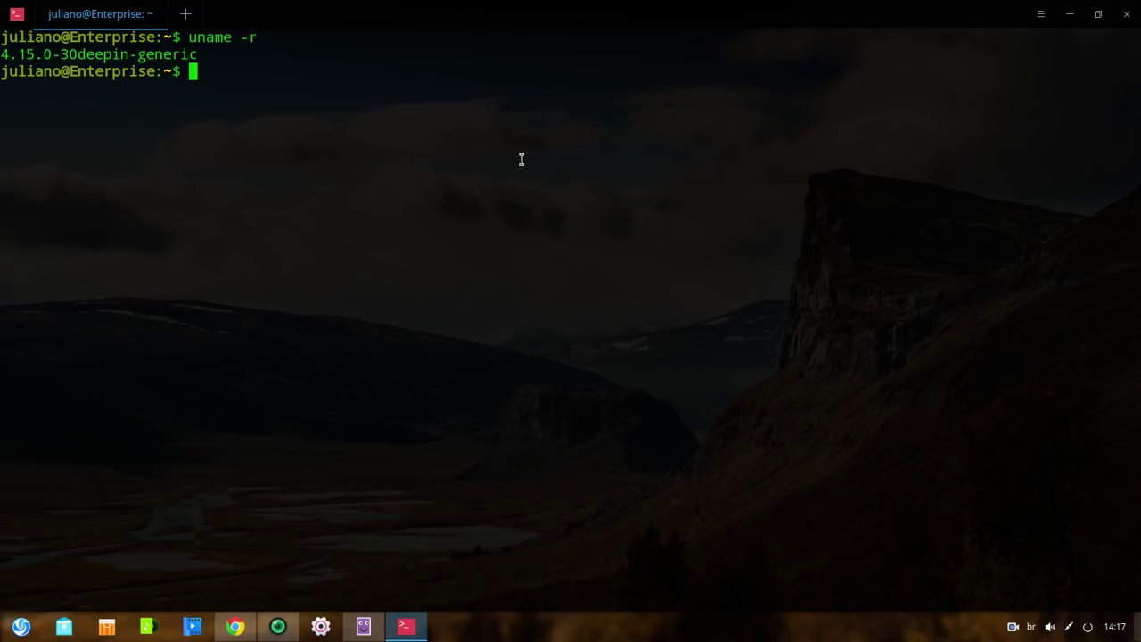
pyautogui.press('Return')
pyautogui.press('Return')
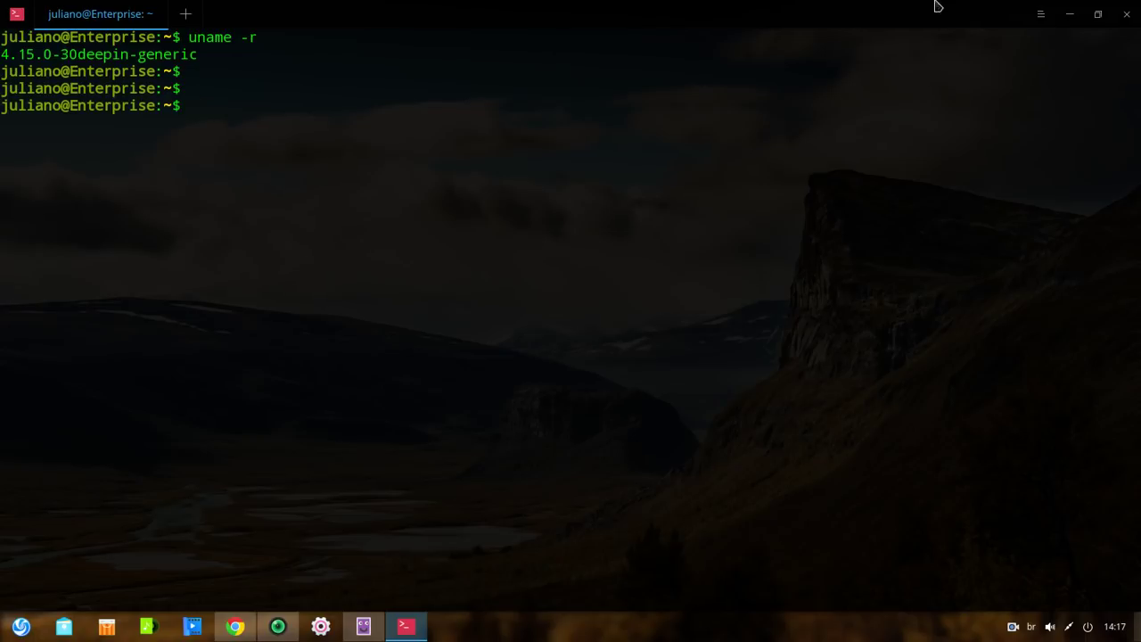
pyautogui.click(1127, 13)
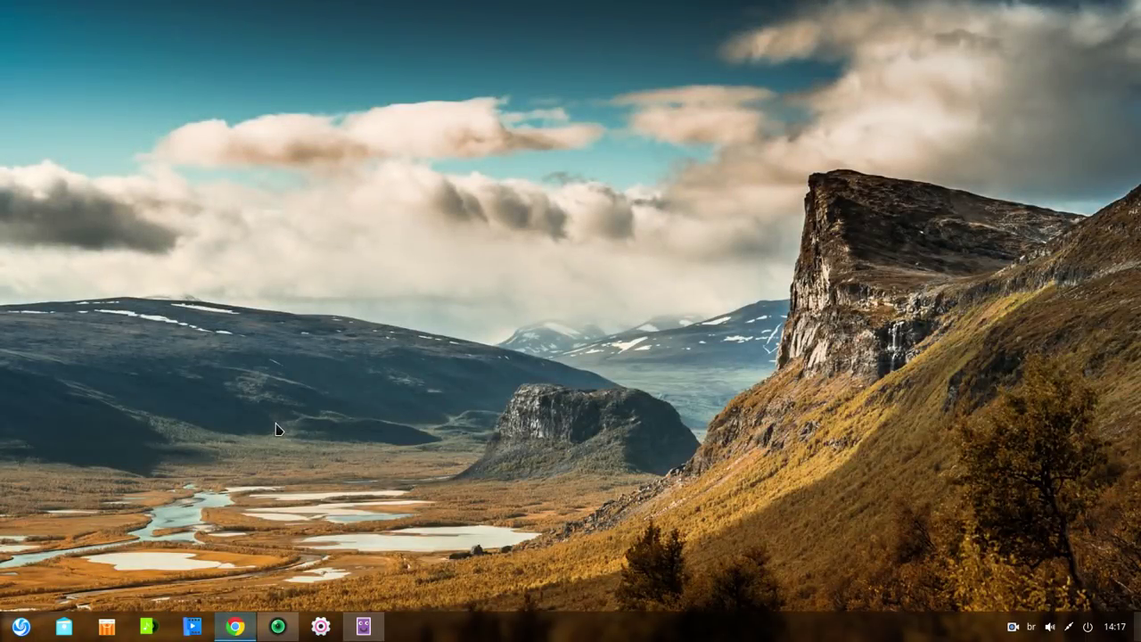
pyautogui.click(20, 626)
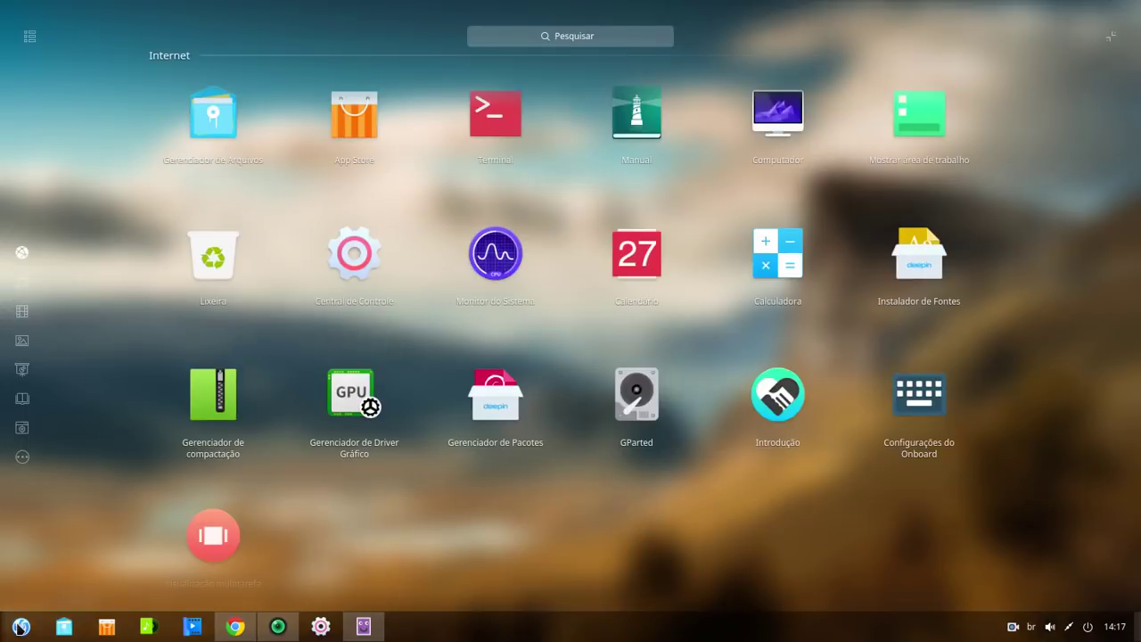
pyautogui.click(20, 626)
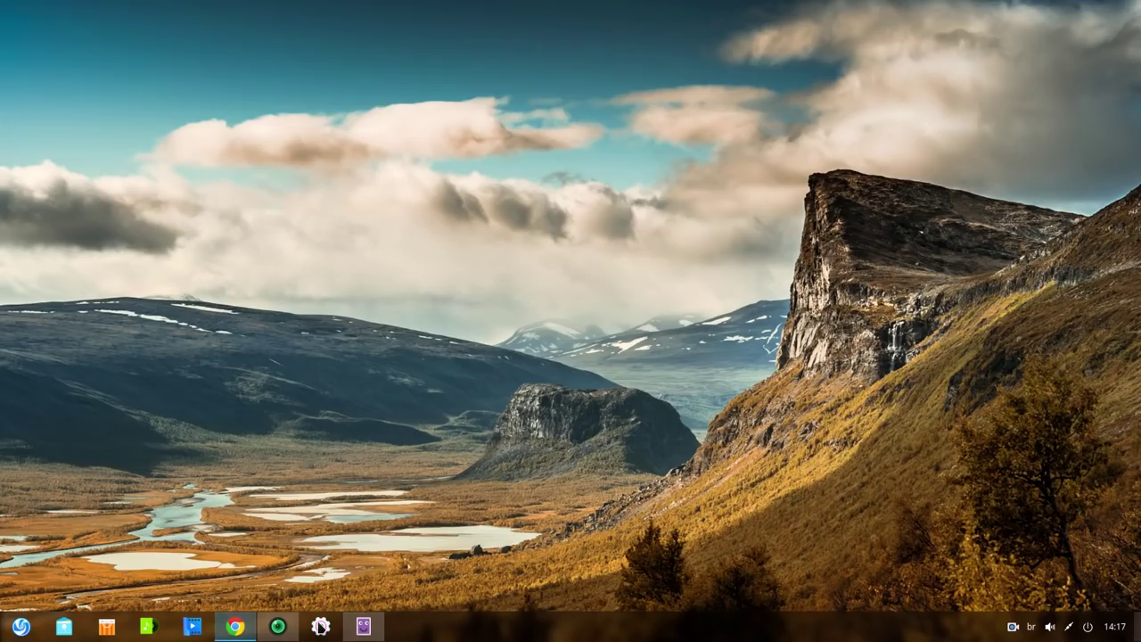
# Open the control center and view the existing user's account options under Contas
pyautogui.click(321, 627)
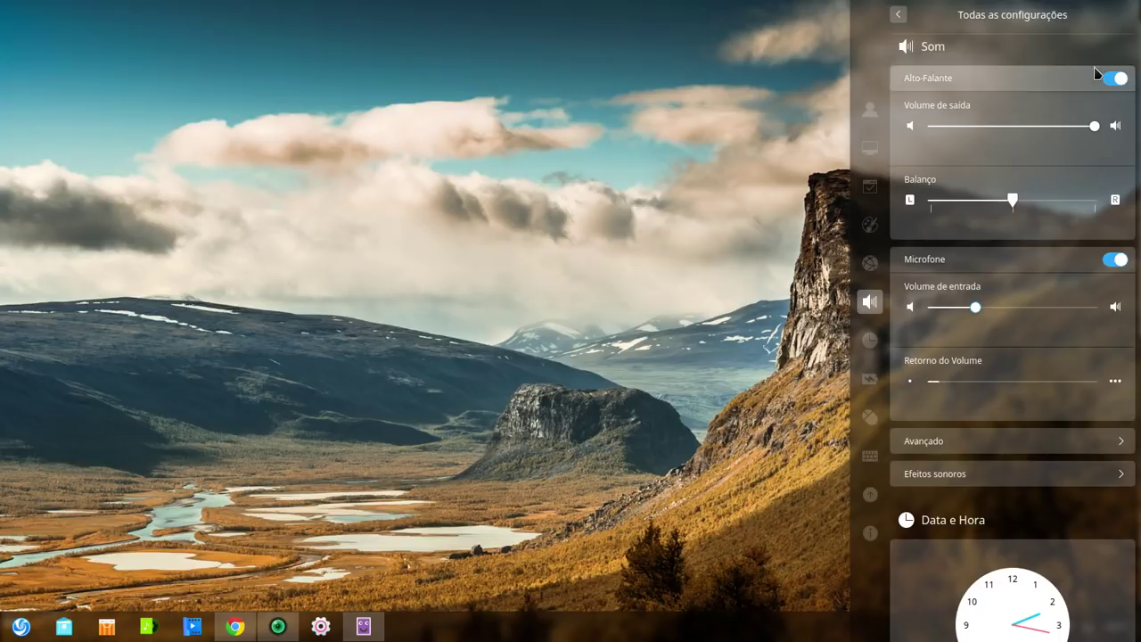
pyautogui.click(880, 107)
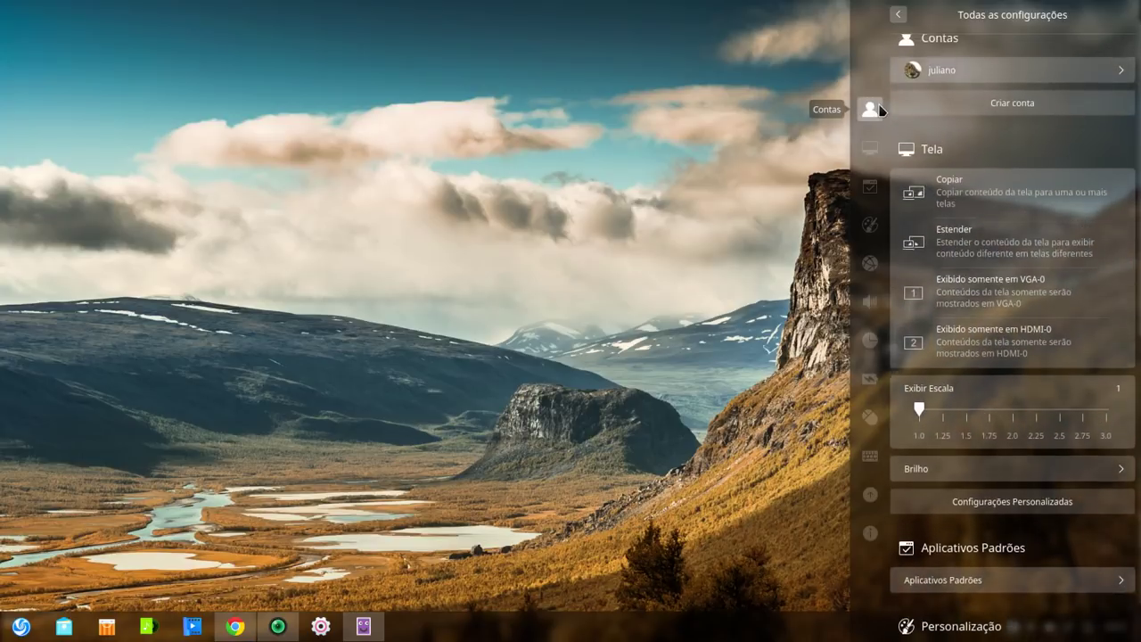
pyautogui.click(990, 71)
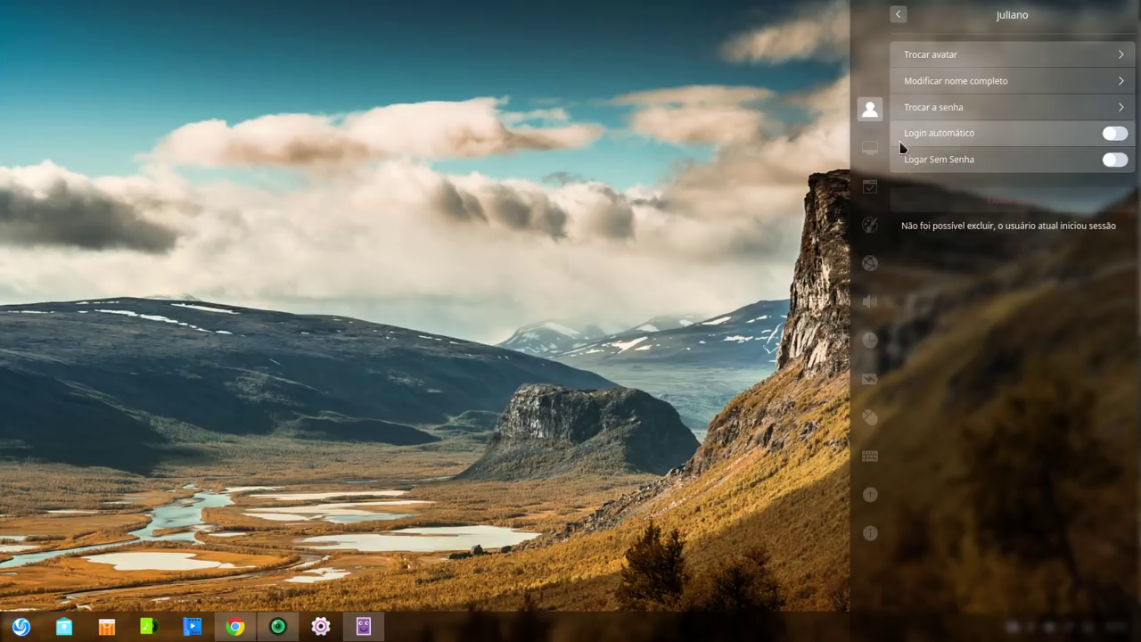
pyautogui.click(872, 110)
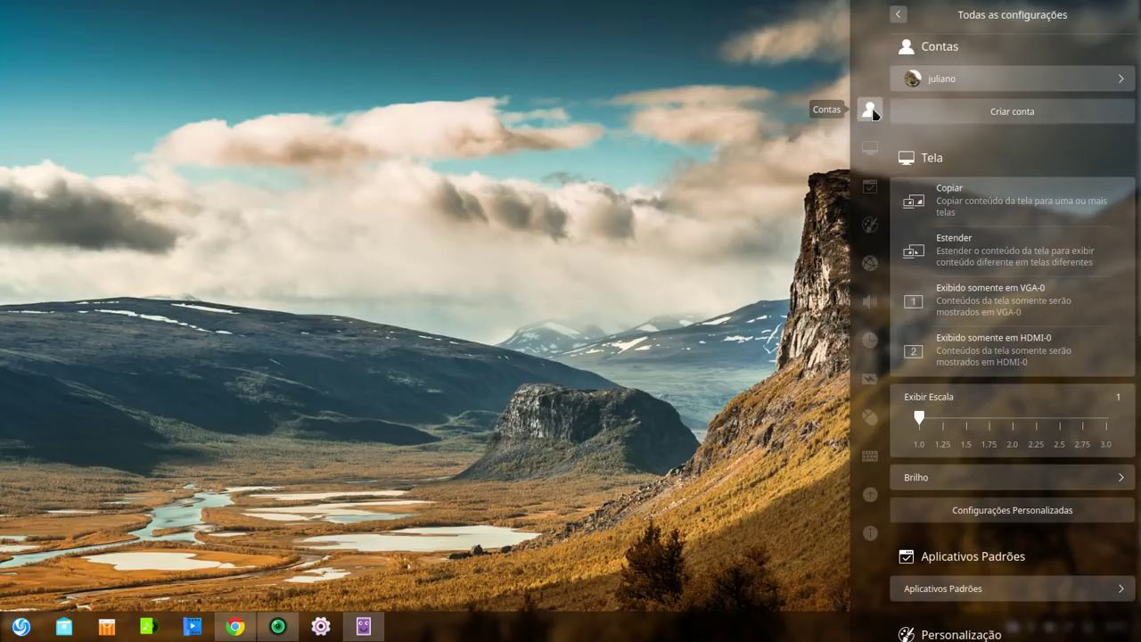
# View the Tela settings and the list of Aplicativos Padrões
pyautogui.click(872, 158)
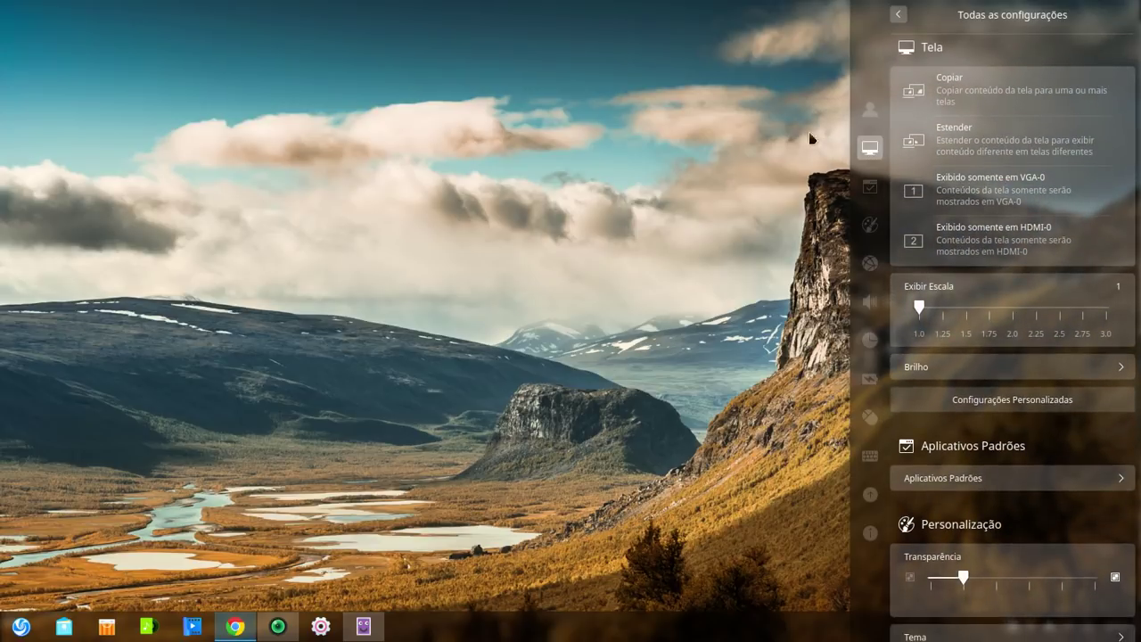
pyautogui.click(869, 188)
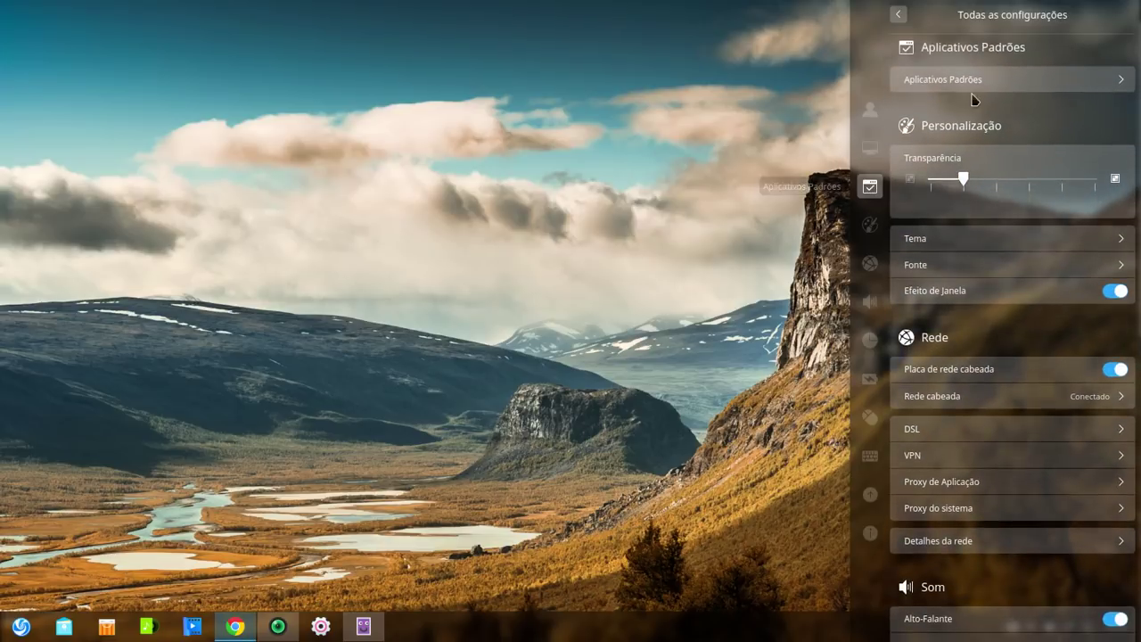
pyautogui.click(1023, 82)
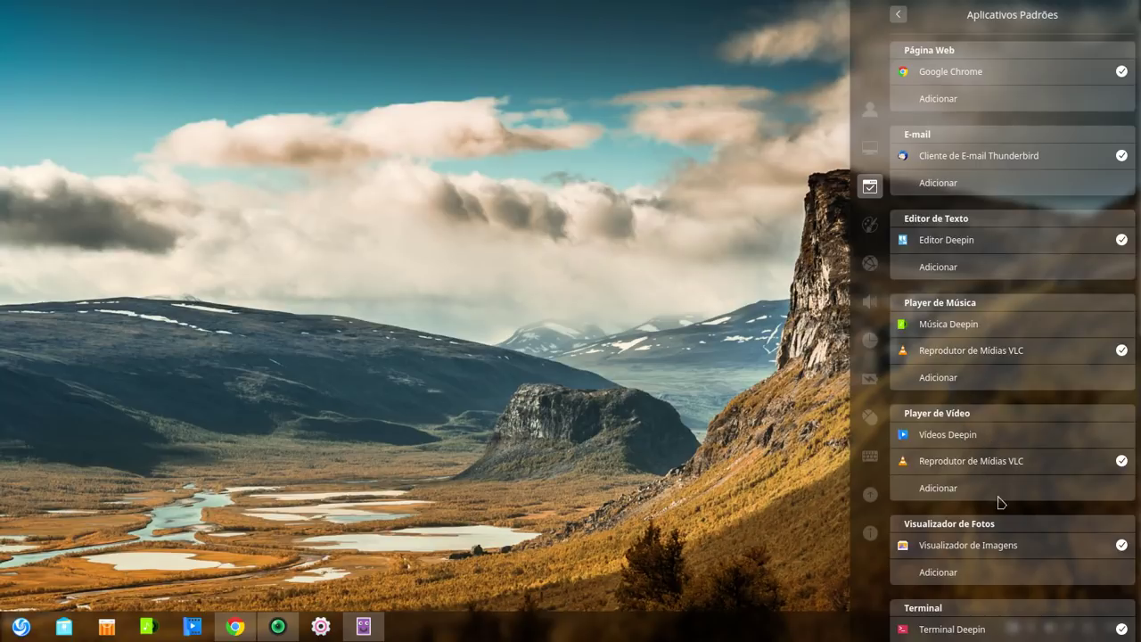
# In Personalização, move the Transparência slider to its last mark, and return it to the second mark
pyautogui.click(870, 225)
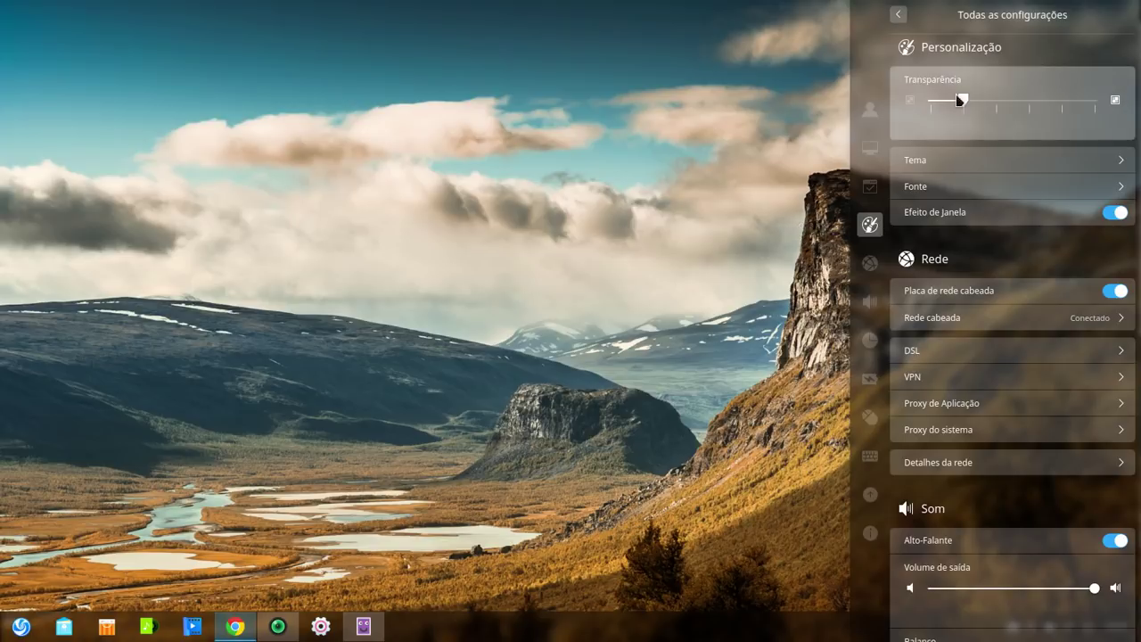
pyautogui.click(998, 101)
pyautogui.moveTo(997, 102); pyautogui.dragTo(1088, 107)
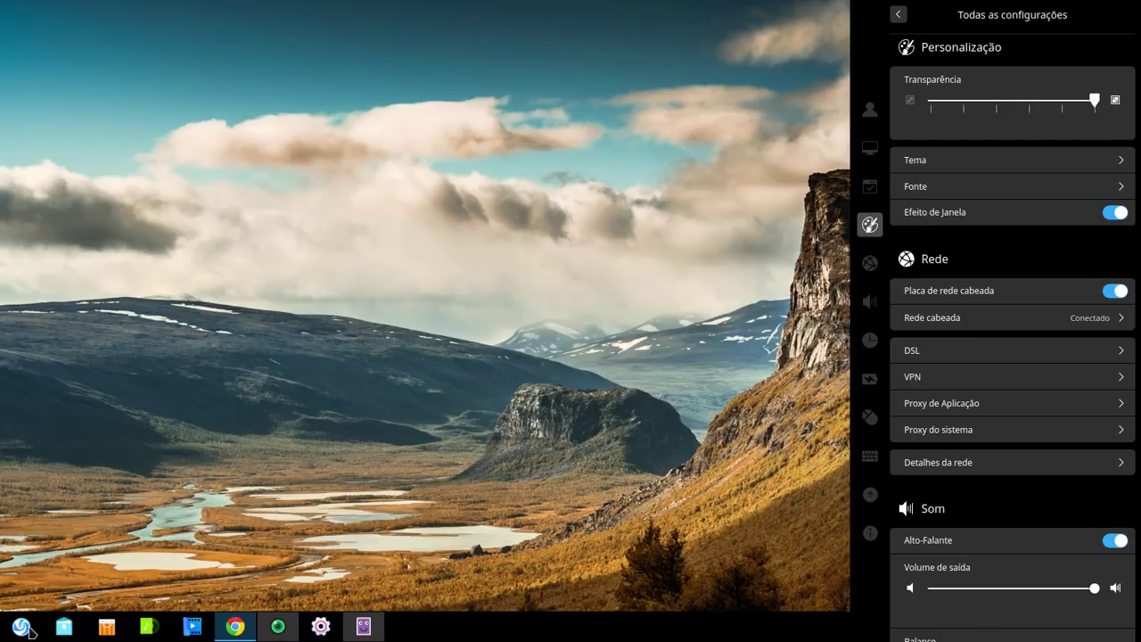
pyautogui.moveTo(1026, 109); pyautogui.dragTo(967, 104)
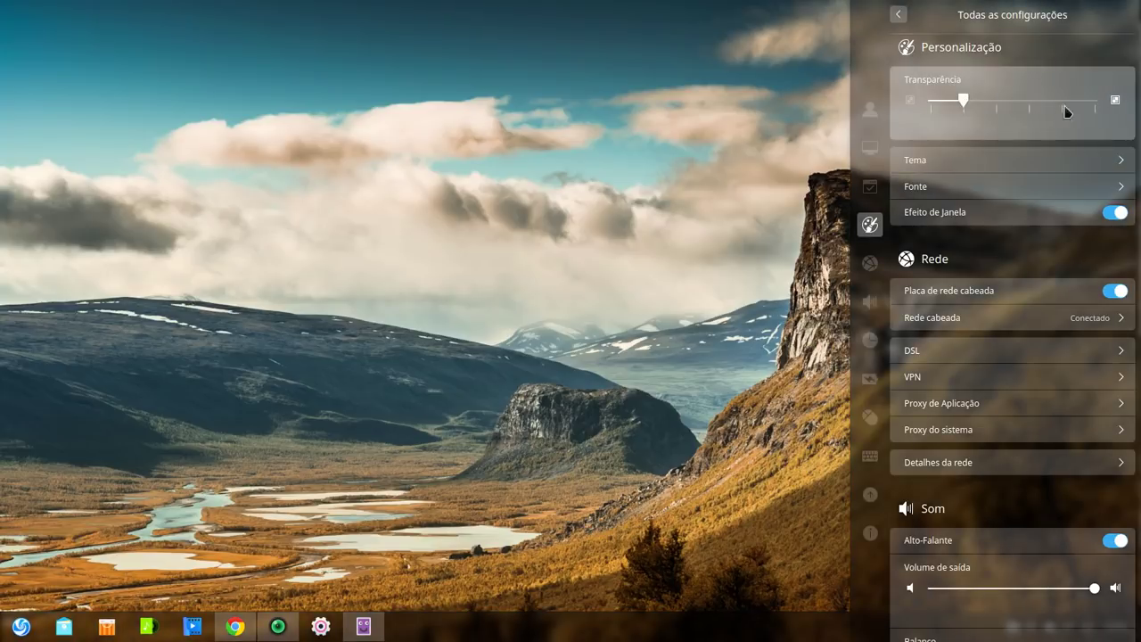
# Look through the window, icon and cursor themes under Tema, and return to the Personalização settings
pyautogui.click(956, 162)
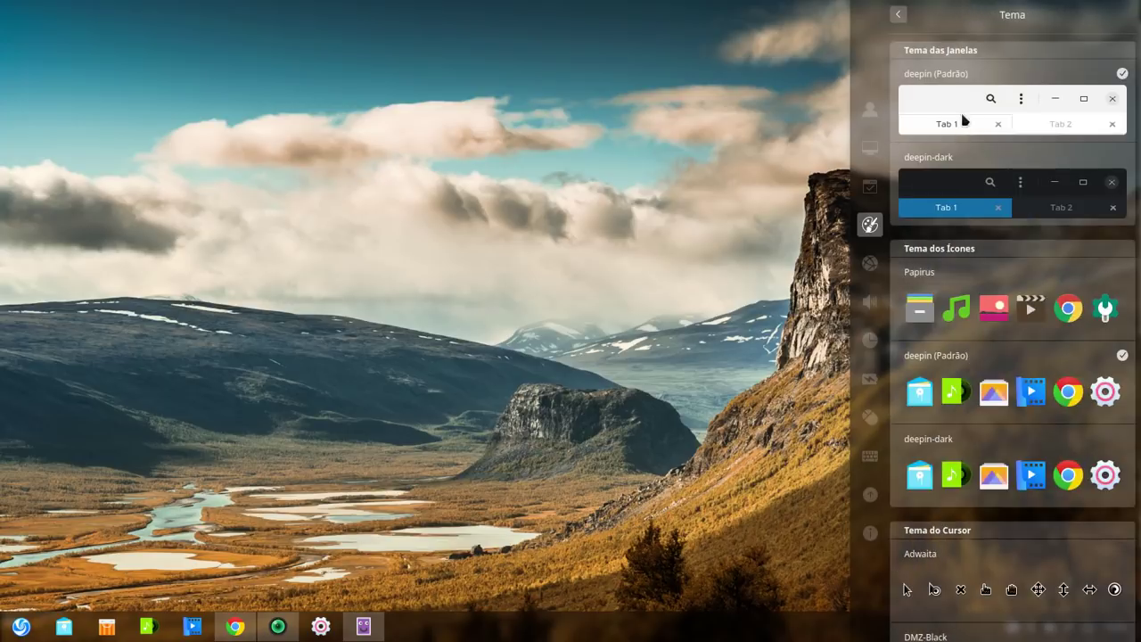
pyautogui.click(897, 14)
pyautogui.click(988, 163)
pyautogui.scroll(-5, 971, 401)
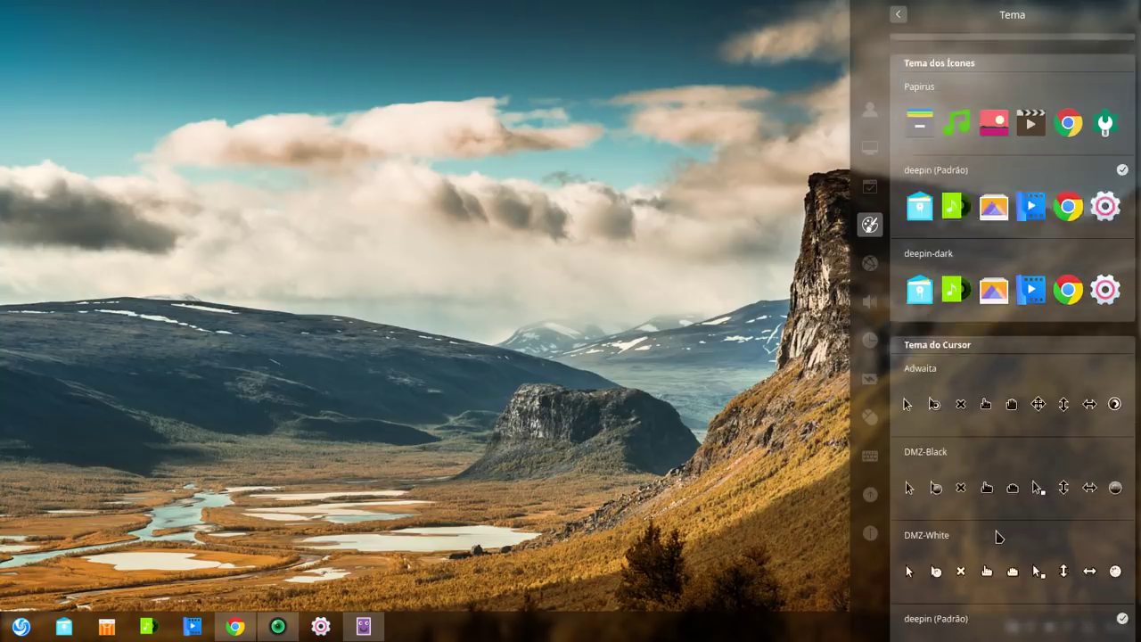
pyautogui.scroll(4, 990, 482)
pyautogui.scroll(1, 990, 483)
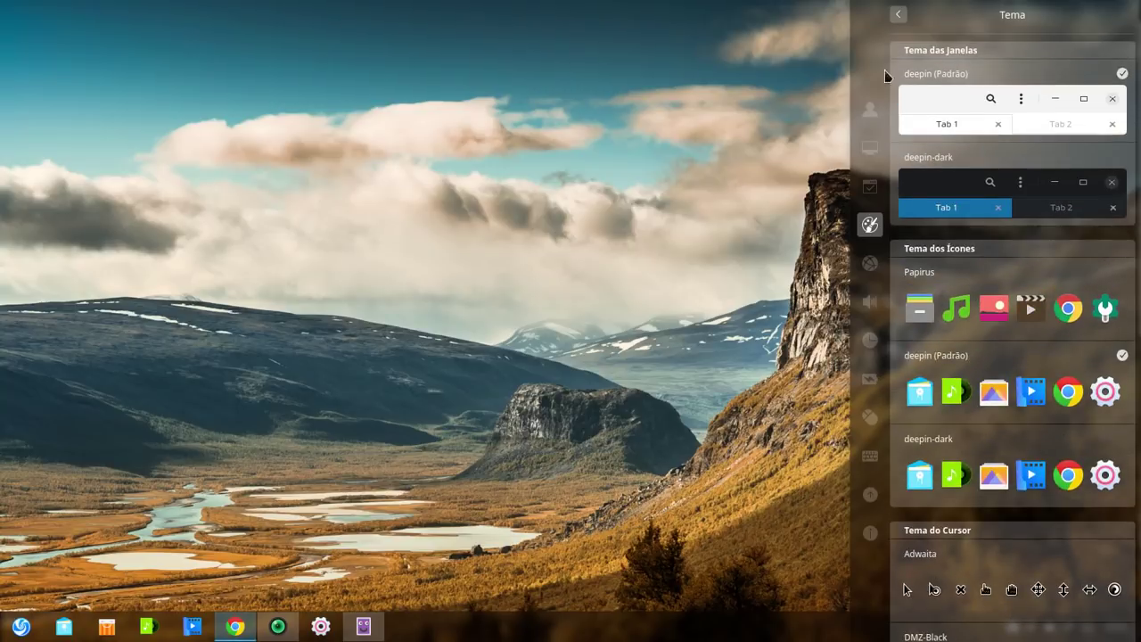
pyautogui.click(896, 11)
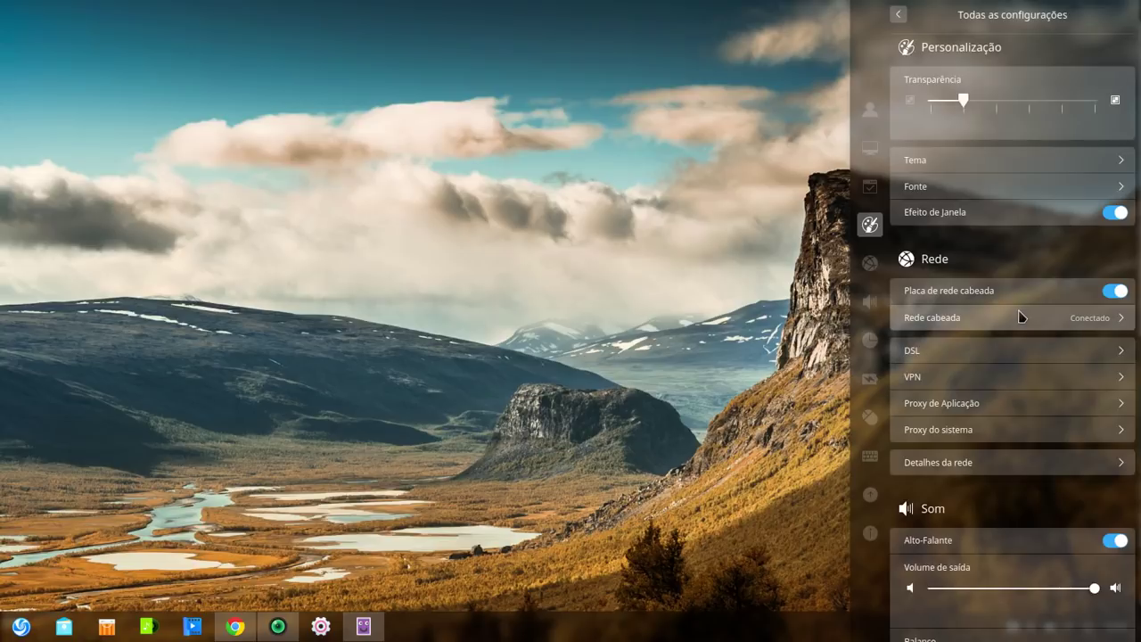
# Turn off Efeito de Janela and check how the launcher looks and behaves without window effects
pyautogui.click(1114, 214)
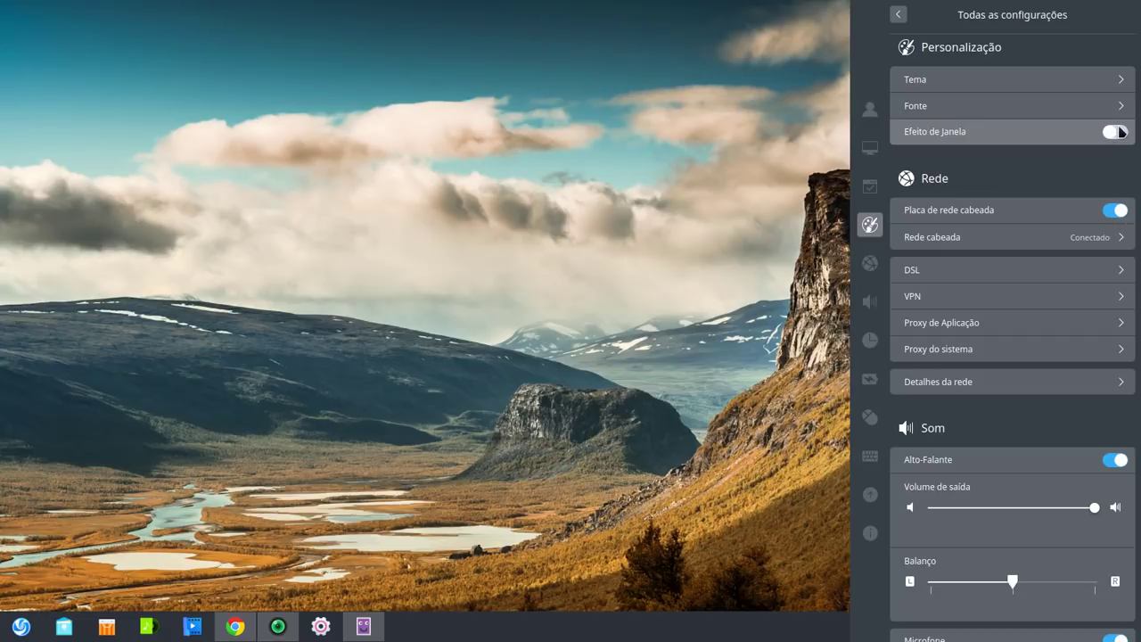
pyautogui.click(20, 626)
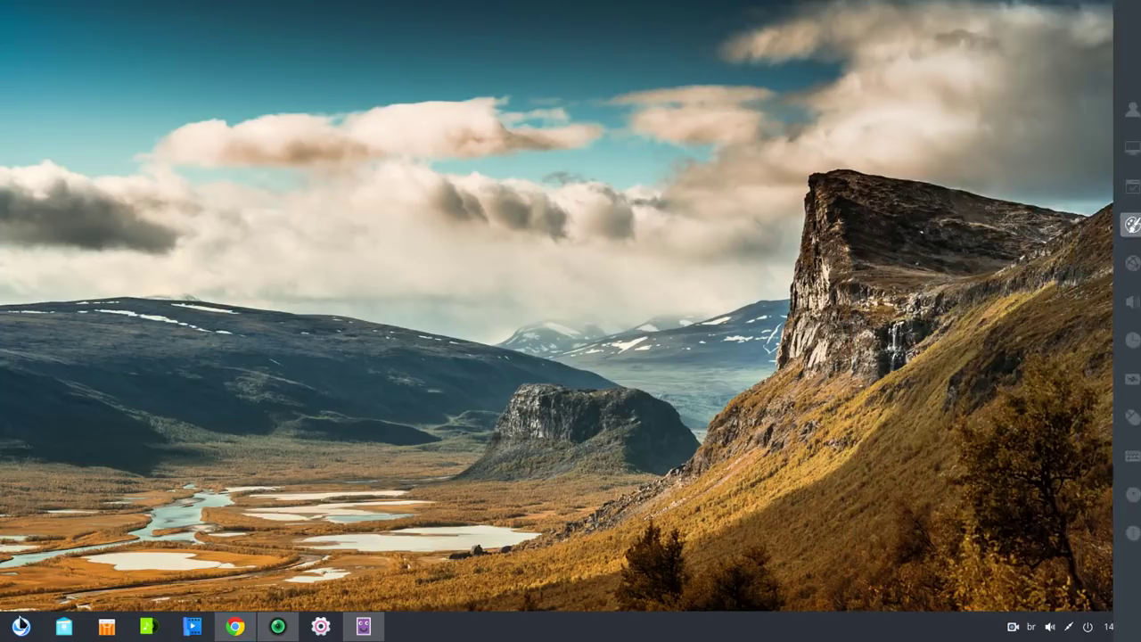
pyautogui.click(20, 626)
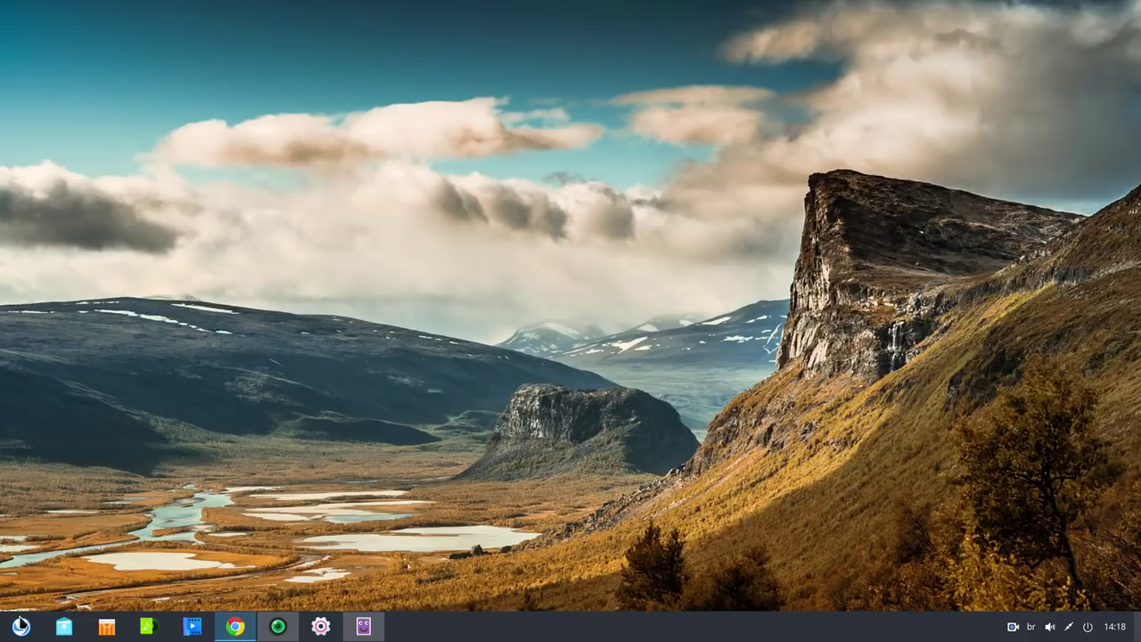
pyautogui.click(19, 626)
pyautogui.scroll(-1, 591, 345)
pyautogui.scroll(2, 591, 345)
pyautogui.scroll(1, 591, 346)
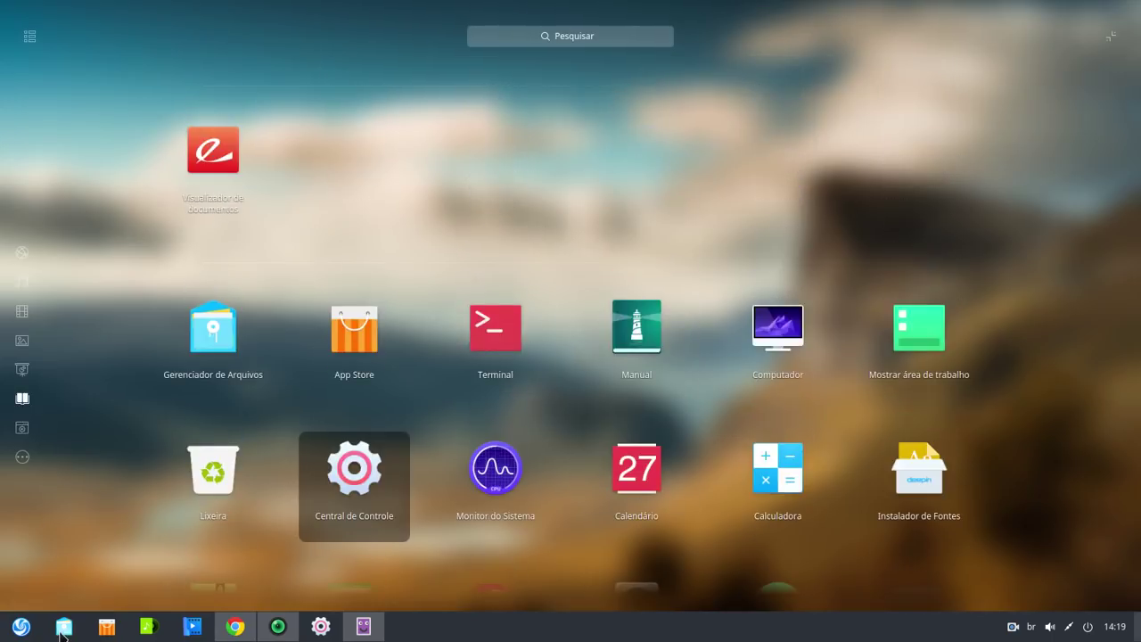
pyautogui.click(20, 626)
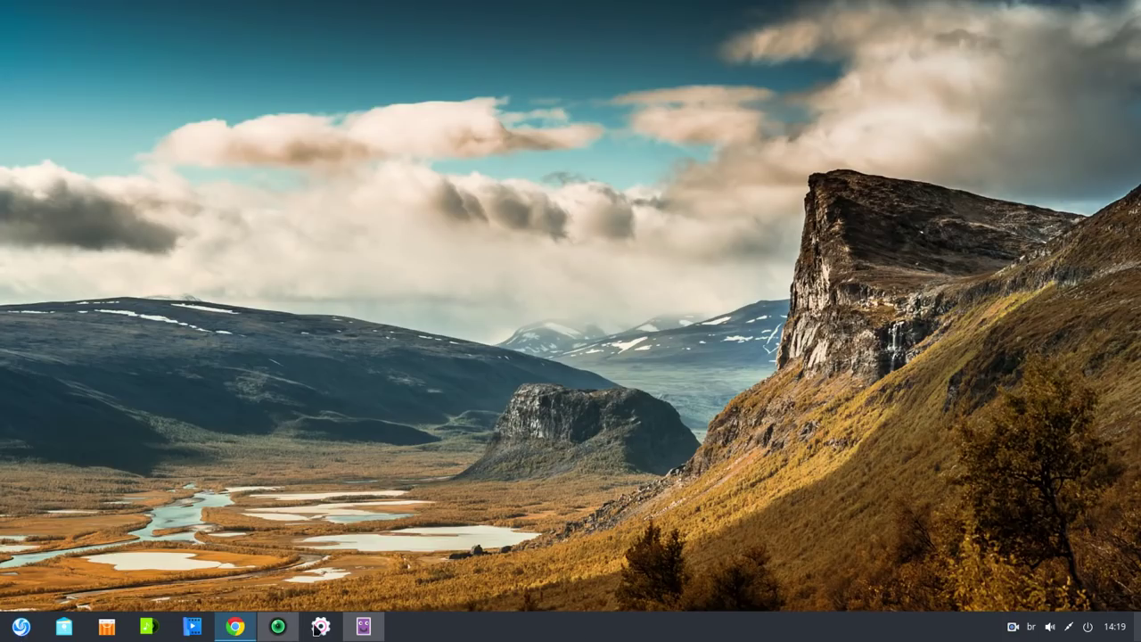
# Reopen the control center and turn Efeito de Janela back on
pyautogui.click(320, 626)
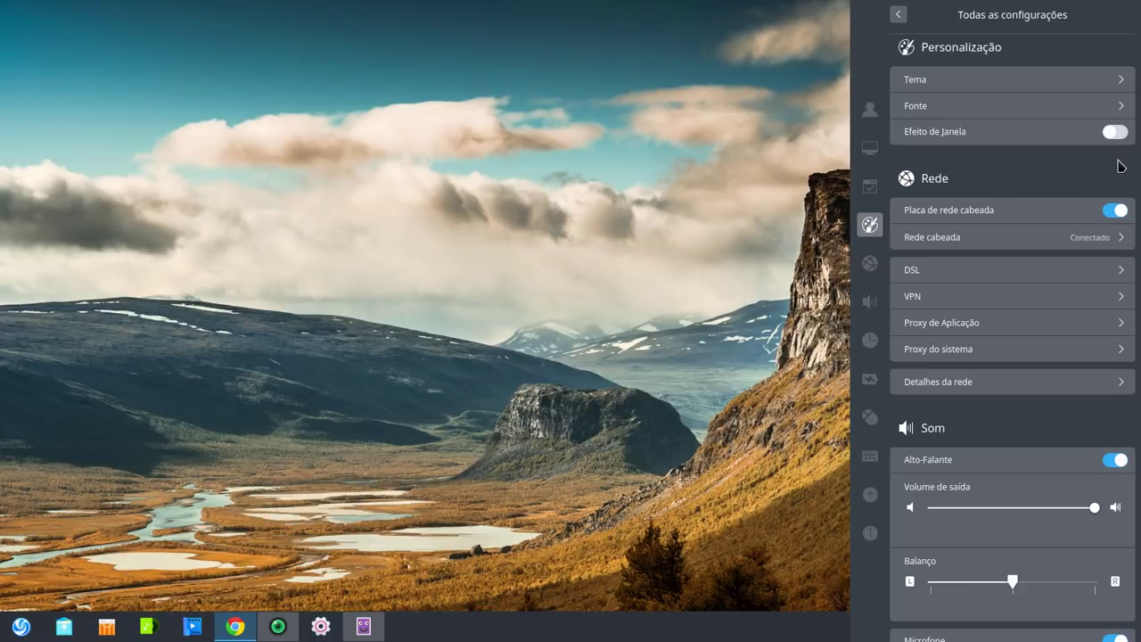
pyautogui.click(1114, 132)
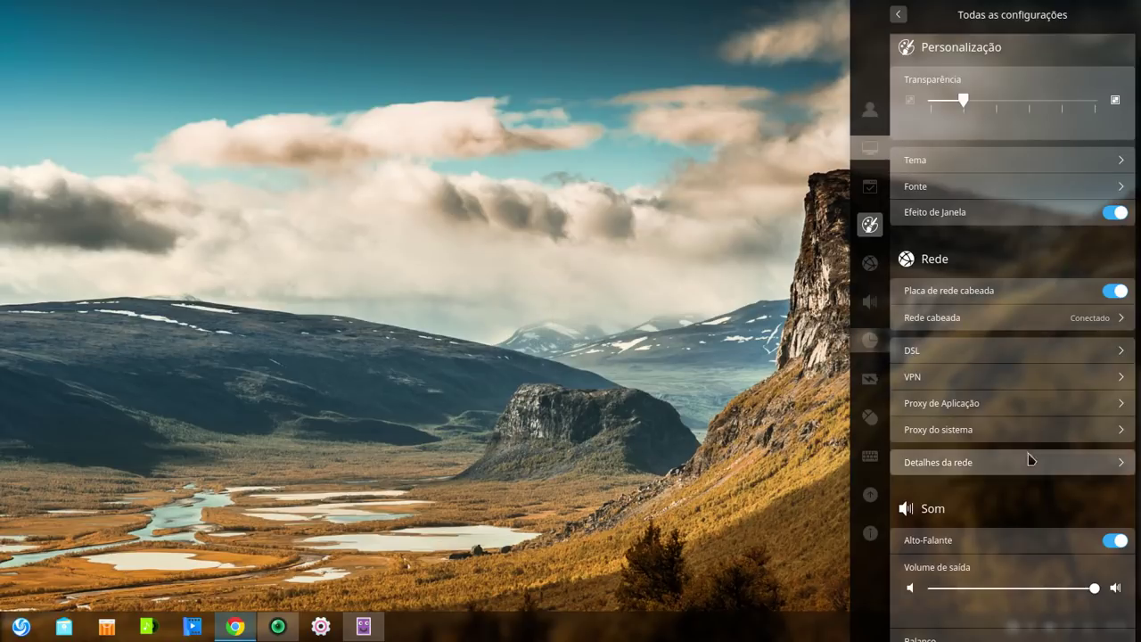
# Check the wired connection's details under Detalhes da rede and return to all settings
pyautogui.click(954, 459)
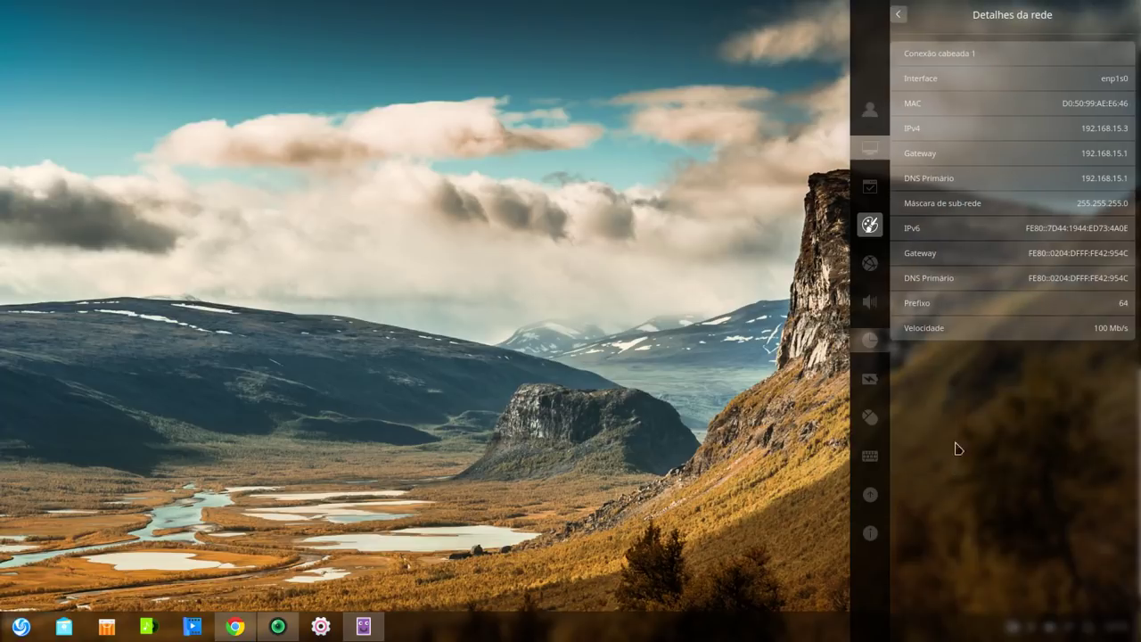
pyautogui.click(899, 13)
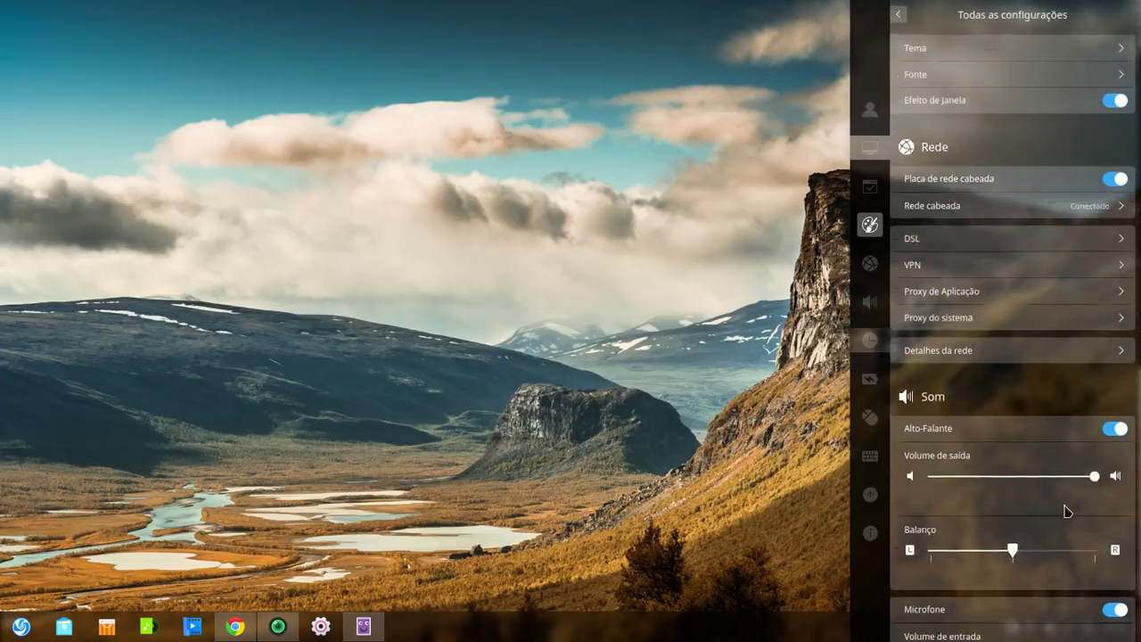
# Under Efeitos sonoros in the Som settings, toggle the Notificação sound and return to all settings
pyautogui.scroll(-5, 1061, 508)
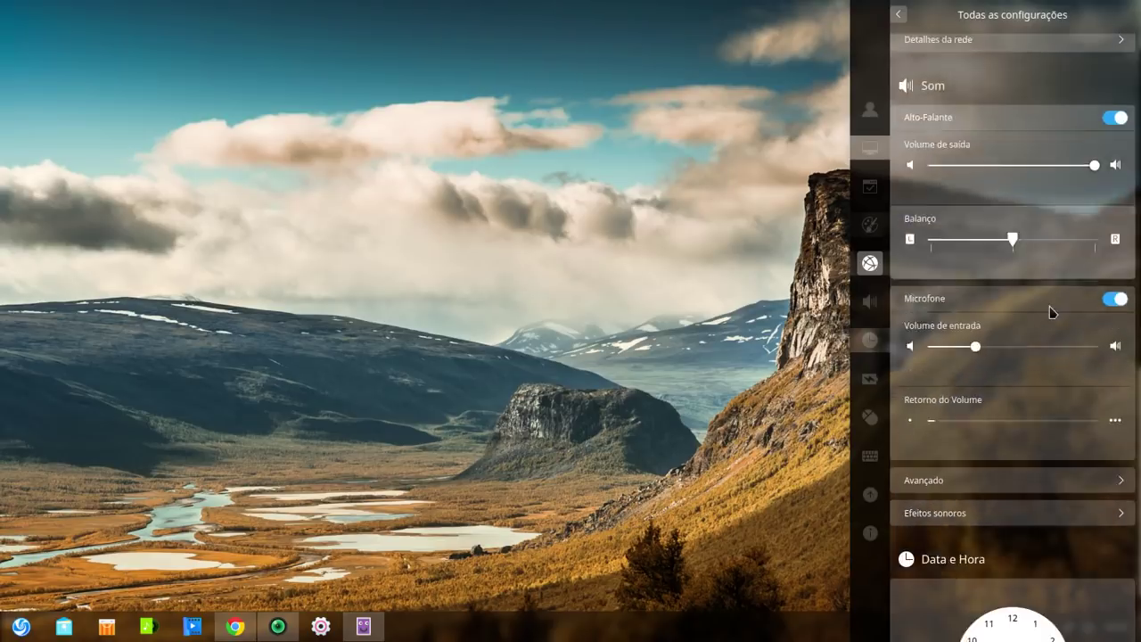
pyautogui.click(998, 411)
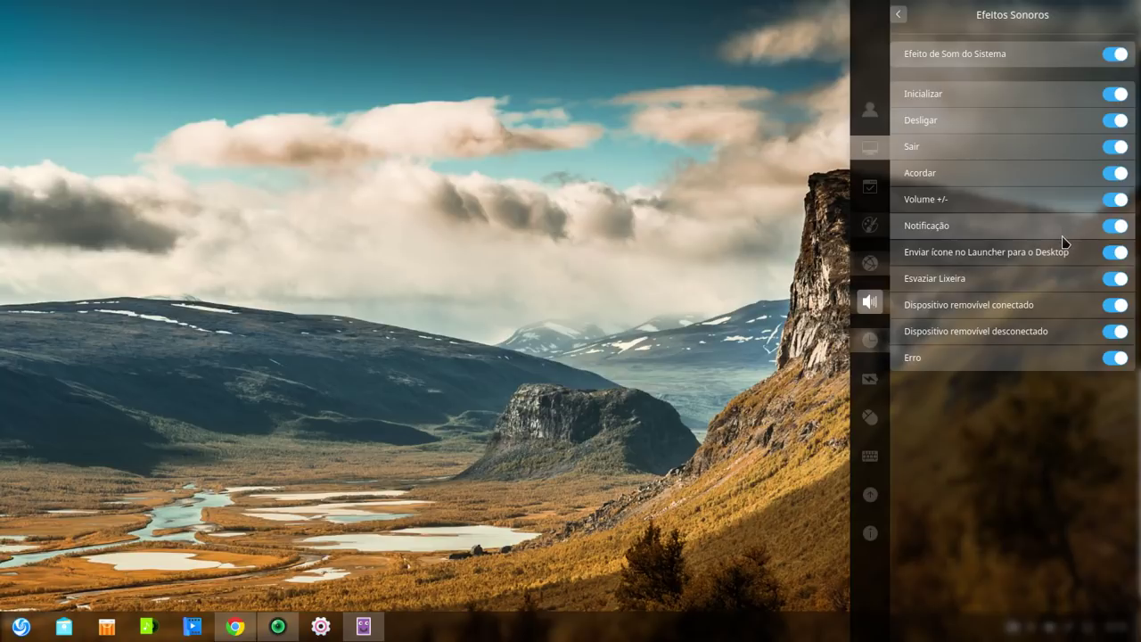
pyautogui.click(1111, 227)
pyautogui.click(898, 14)
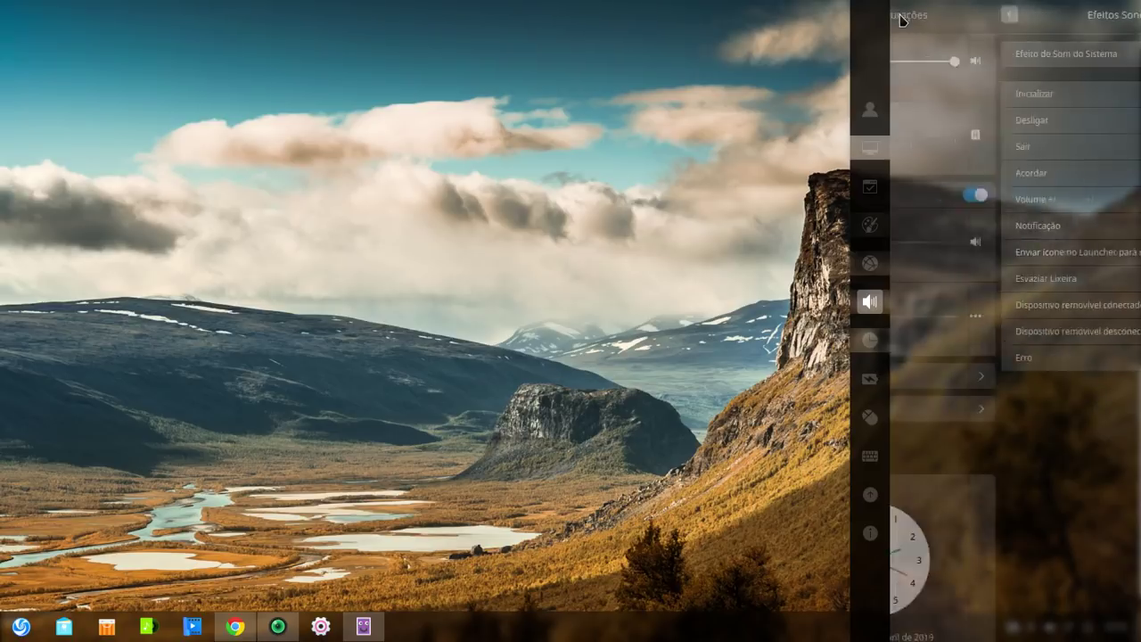
# Set the monitor's suspend delay under Configurações de energia to Nunca
pyautogui.scroll(-5, 1066, 66)
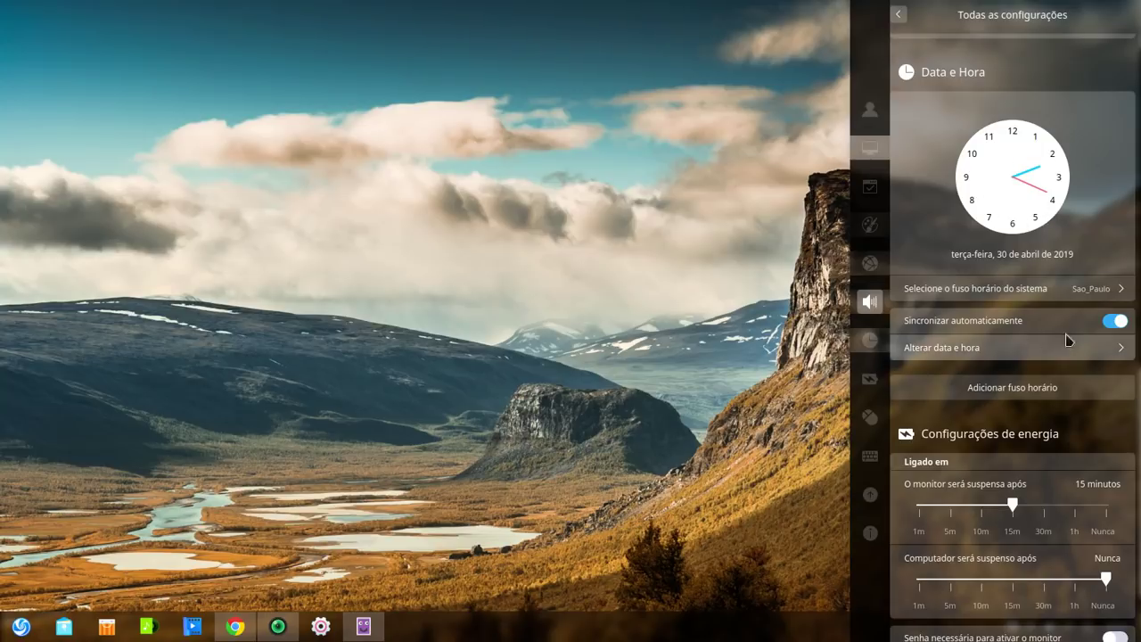
pyautogui.scroll(-5, 1023, 366)
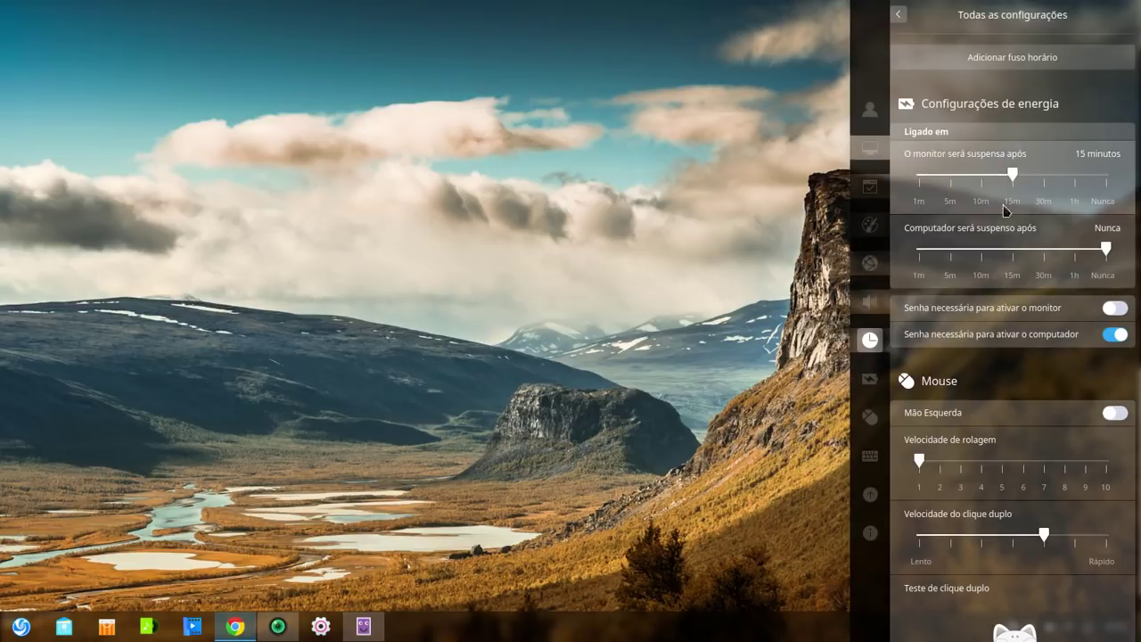
pyautogui.moveTo(1014, 178); pyautogui.dragTo(1105, 176)
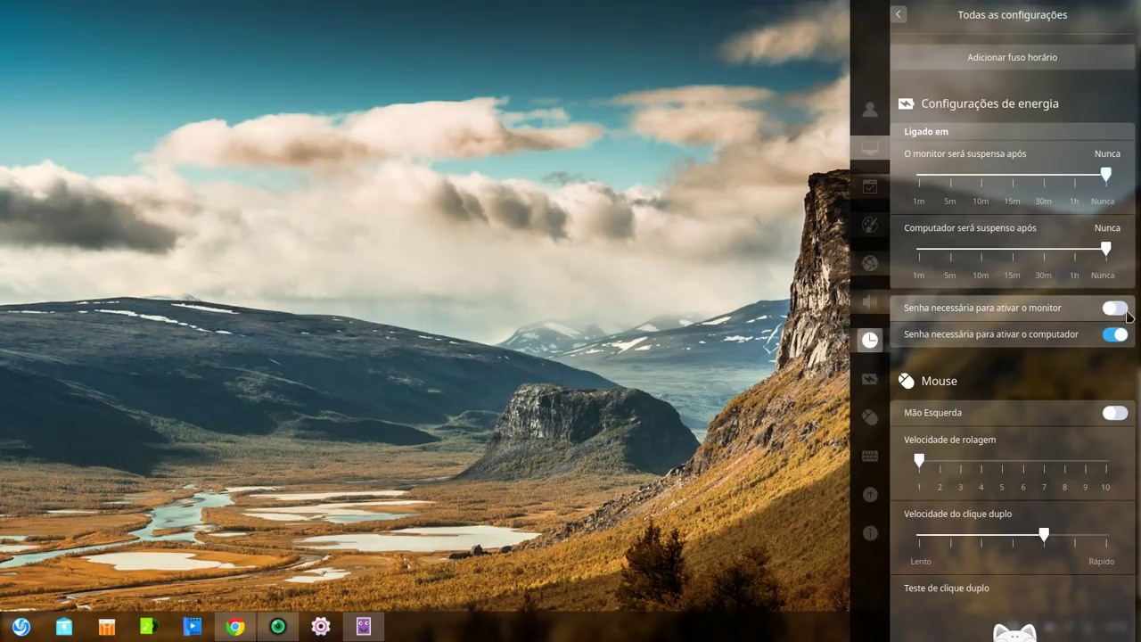
# Look through the mouse, keyboard and language, update and system information settings, and close the control center
pyautogui.scroll(-5, 1040, 506)
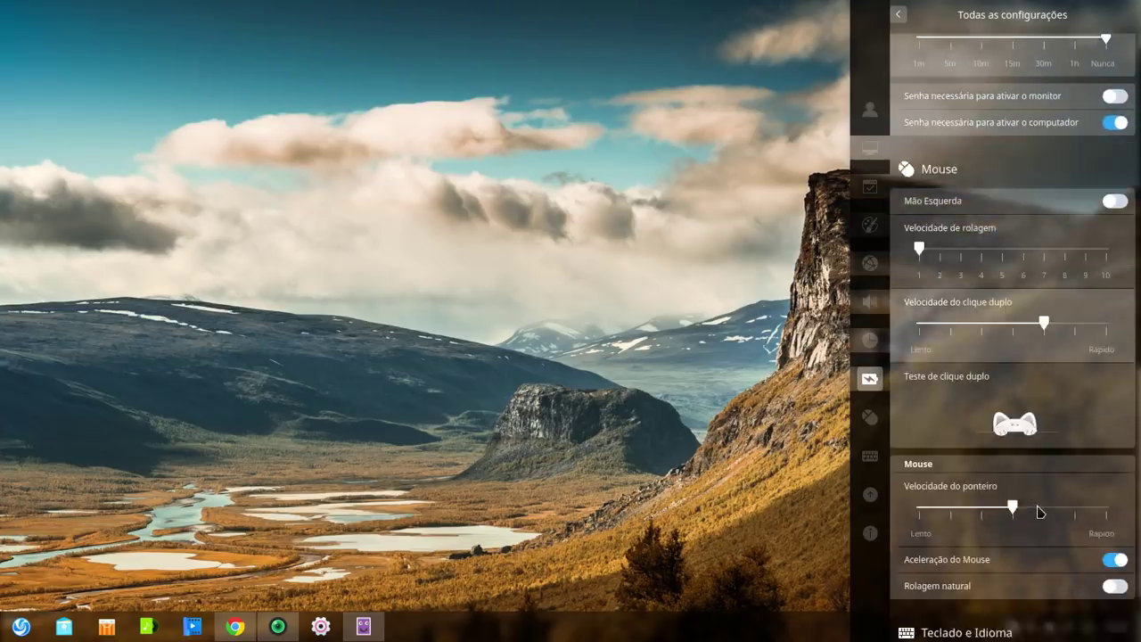
pyautogui.scroll(-6, 1039, 511)
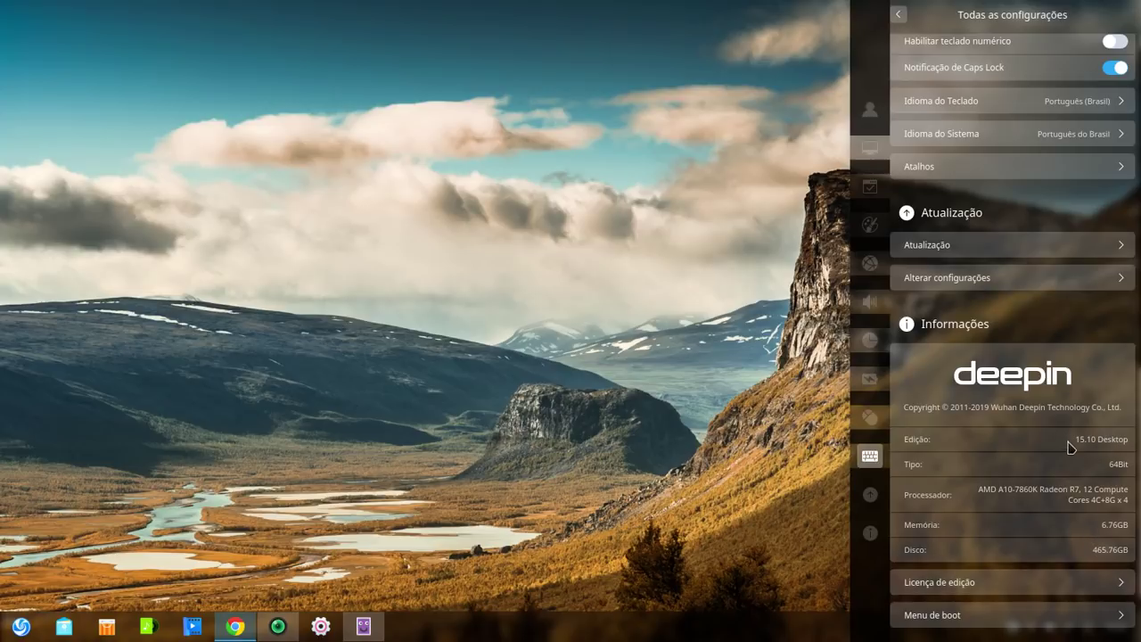
pyautogui.click(688, 45)
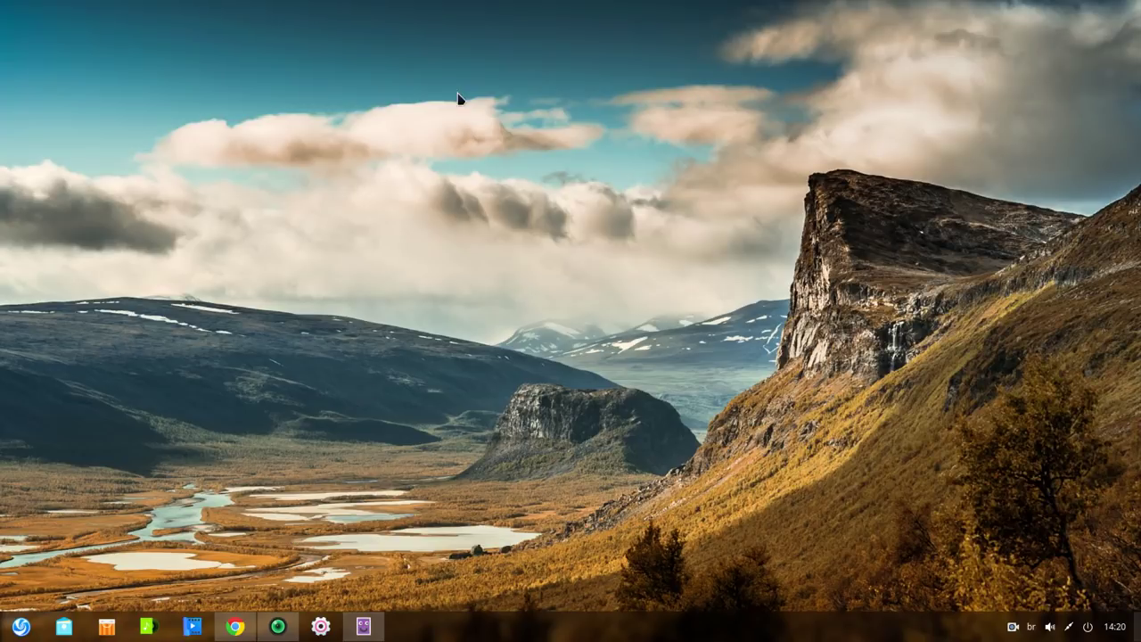
pyautogui.click(322, 626)
pyautogui.click(320, 623)
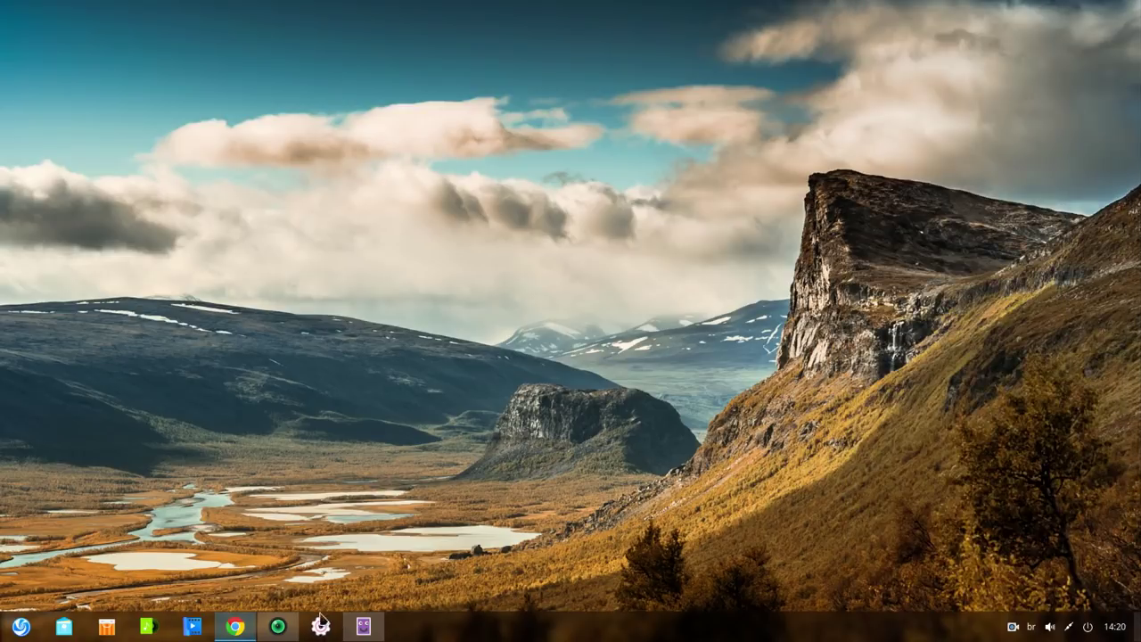
# Open the launcher and look through its Internet, Músicas, Vídeos, Gráficos and Escritório application categories
pyautogui.click(21, 626)
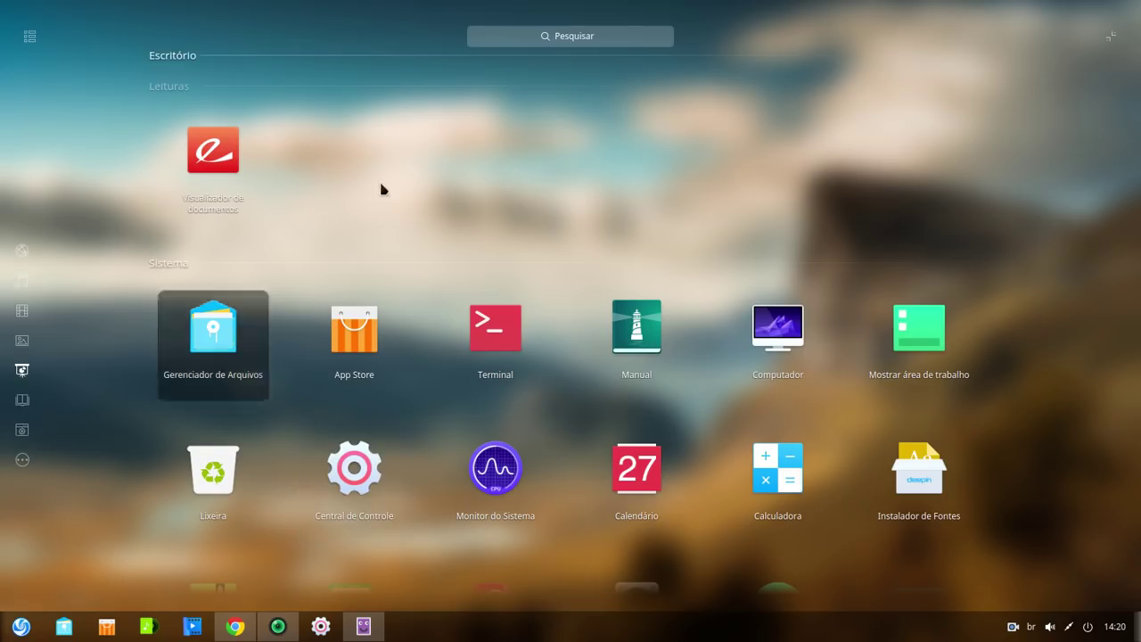
pyautogui.scroll(5, 502, 323)
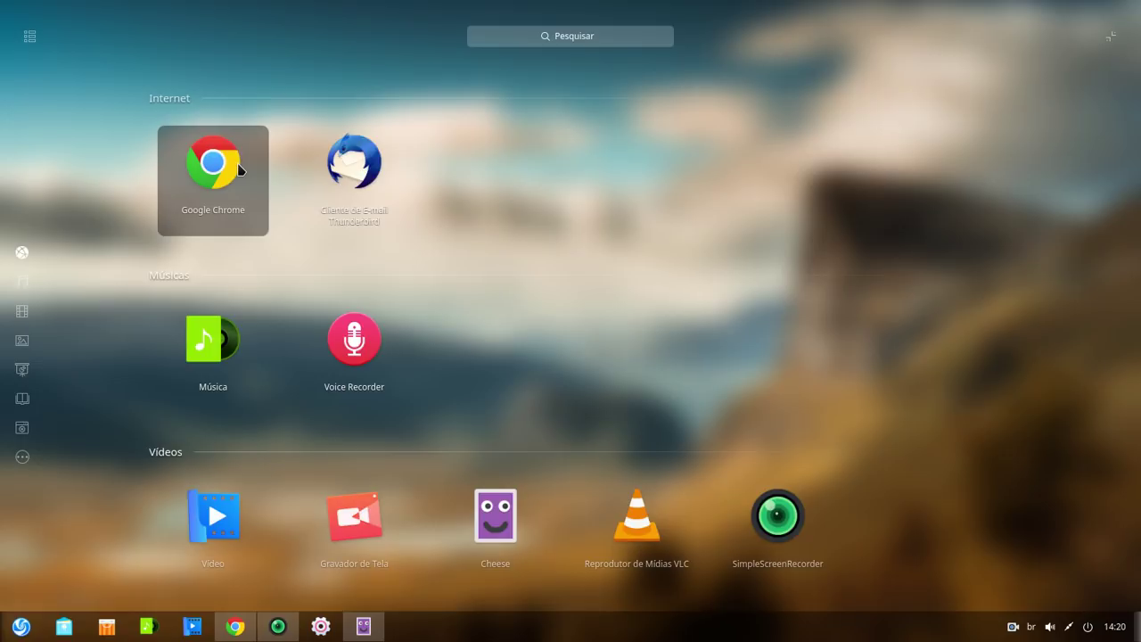
pyautogui.scroll(-5, 282, 268)
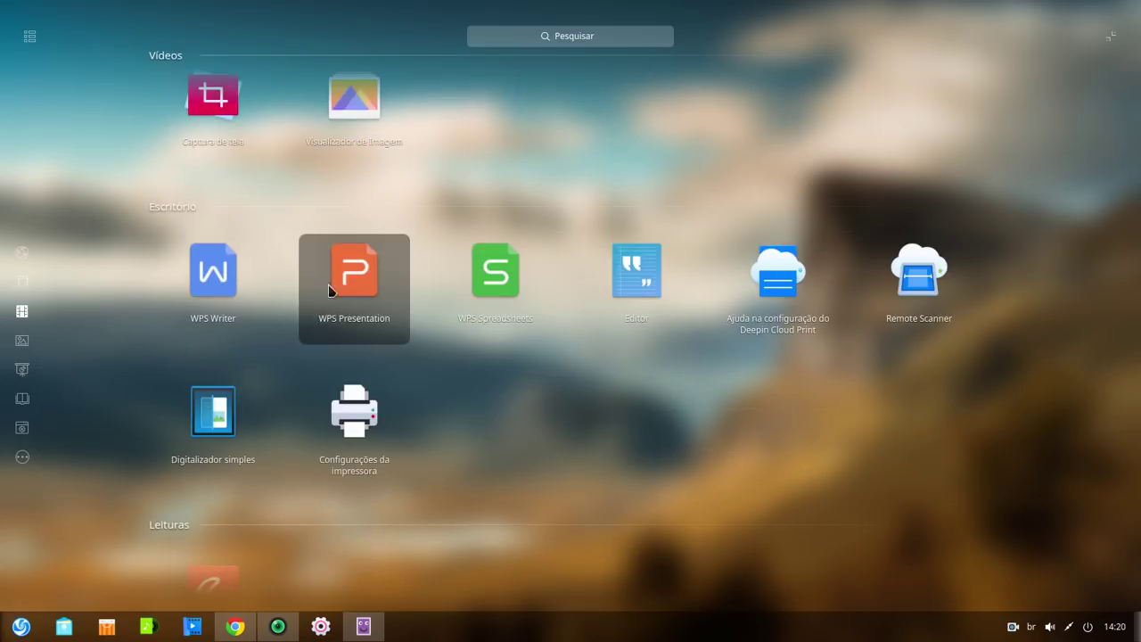
pyautogui.scroll(5, 362, 354)
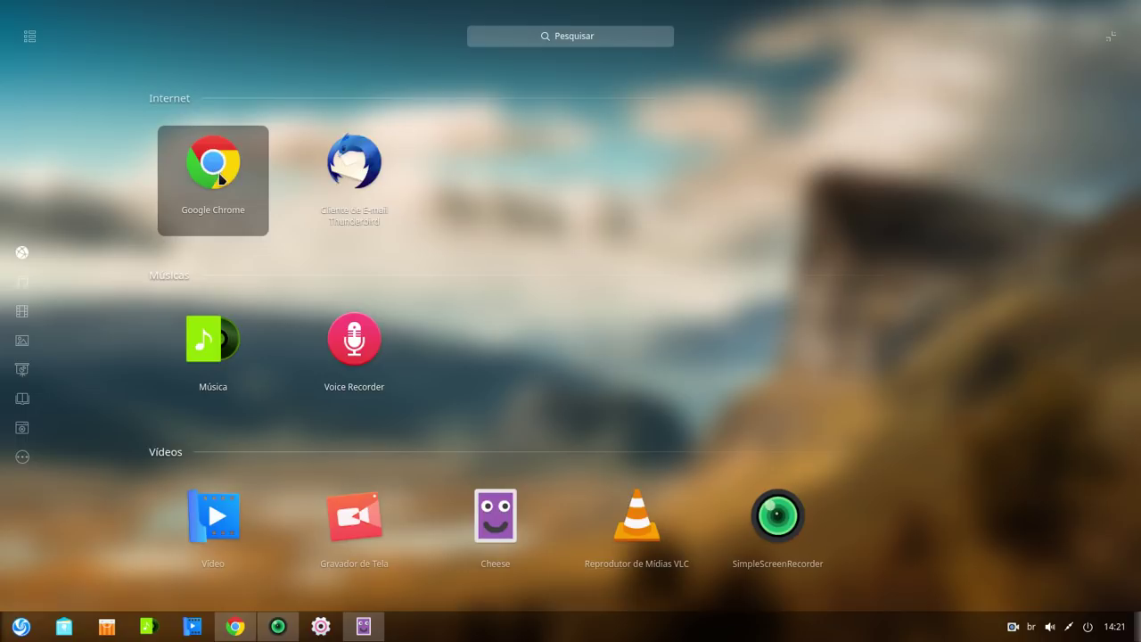
pyautogui.scroll(-2, 204, 265)
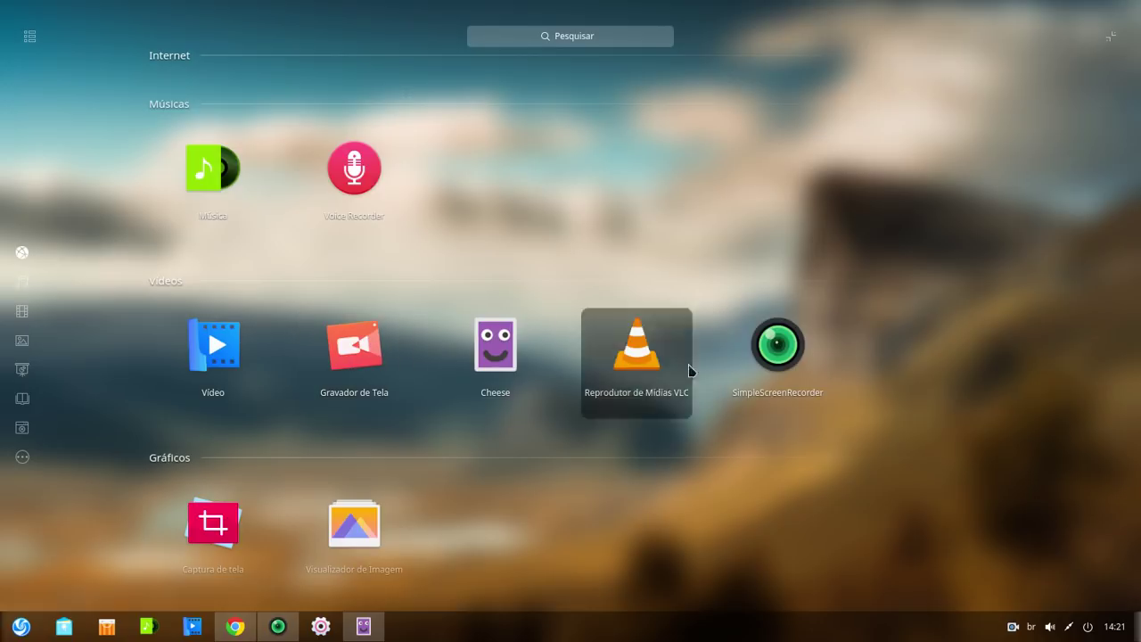
pyautogui.scroll(-5, 348, 350)
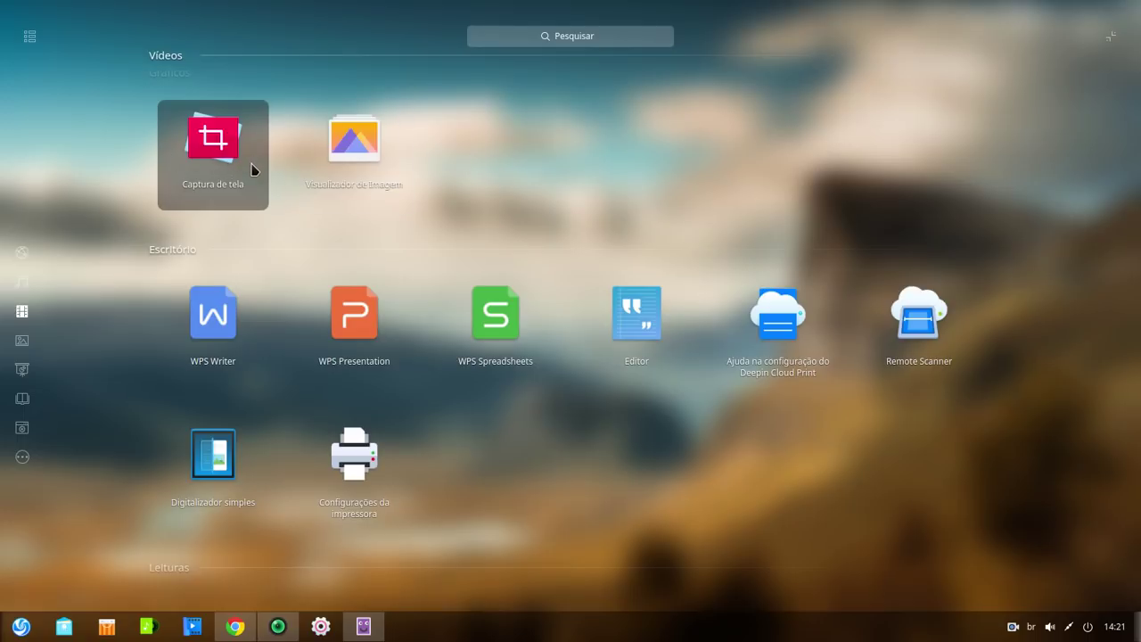
# Launch WPS Writer from the Escritório category, maximize its window and create a new blank document
pyautogui.click(241, 325)
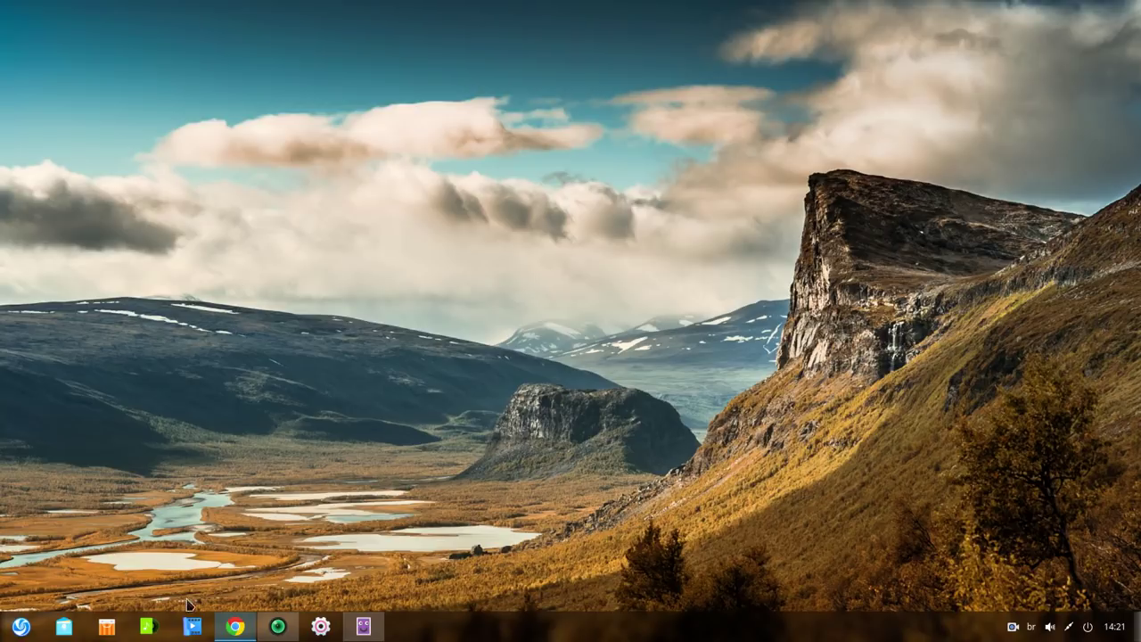
pyautogui.click(21, 627)
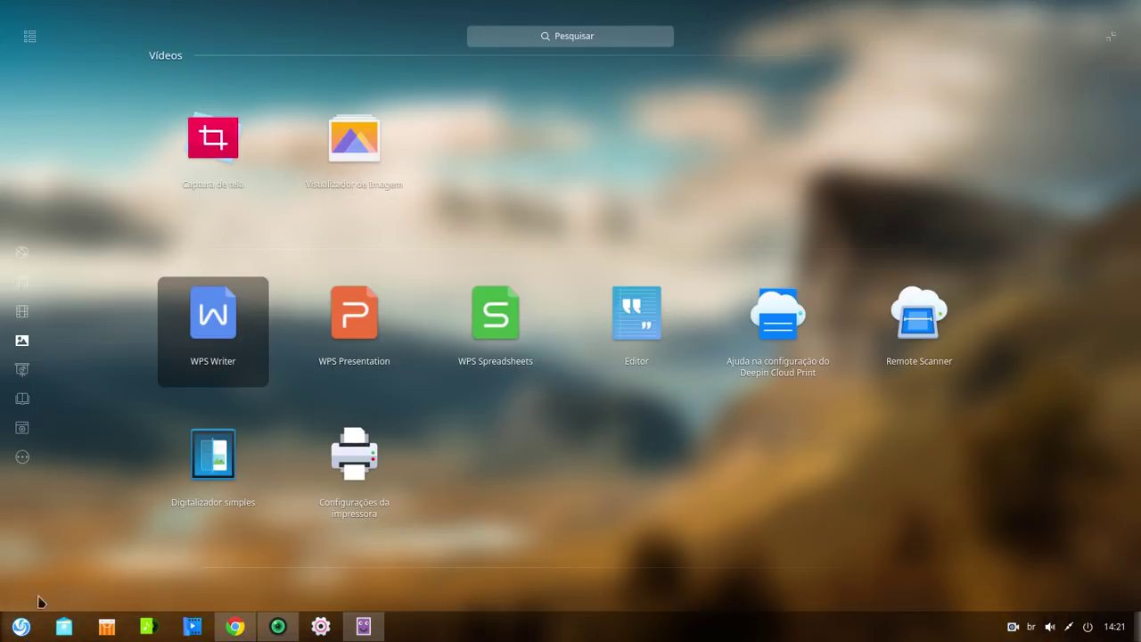
pyautogui.click(271, 332)
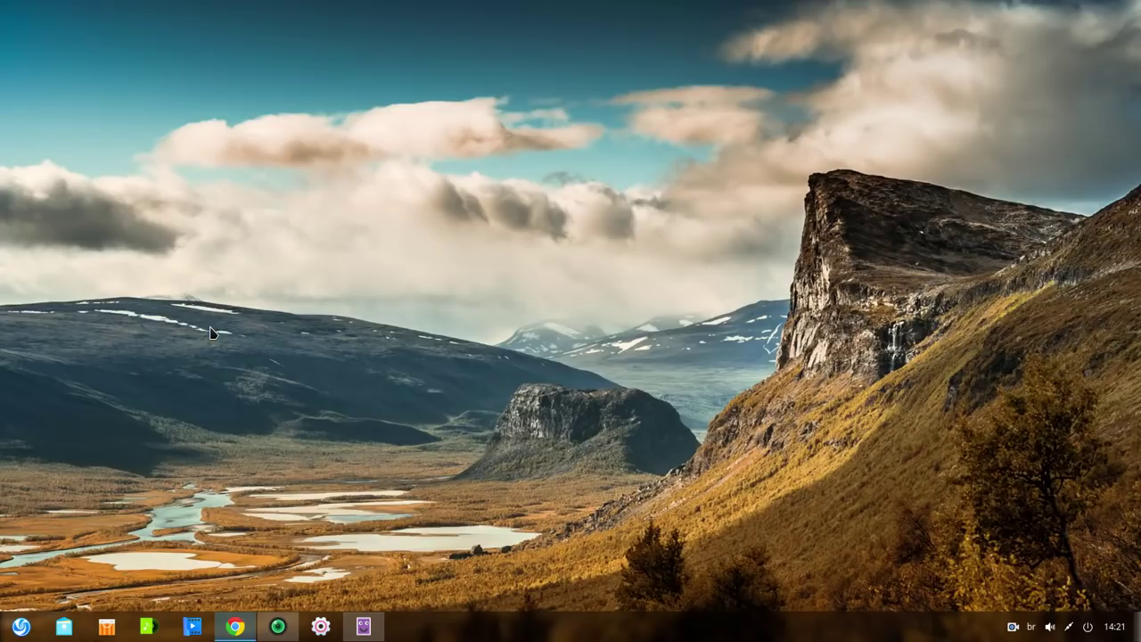
pyautogui.click(26, 625)
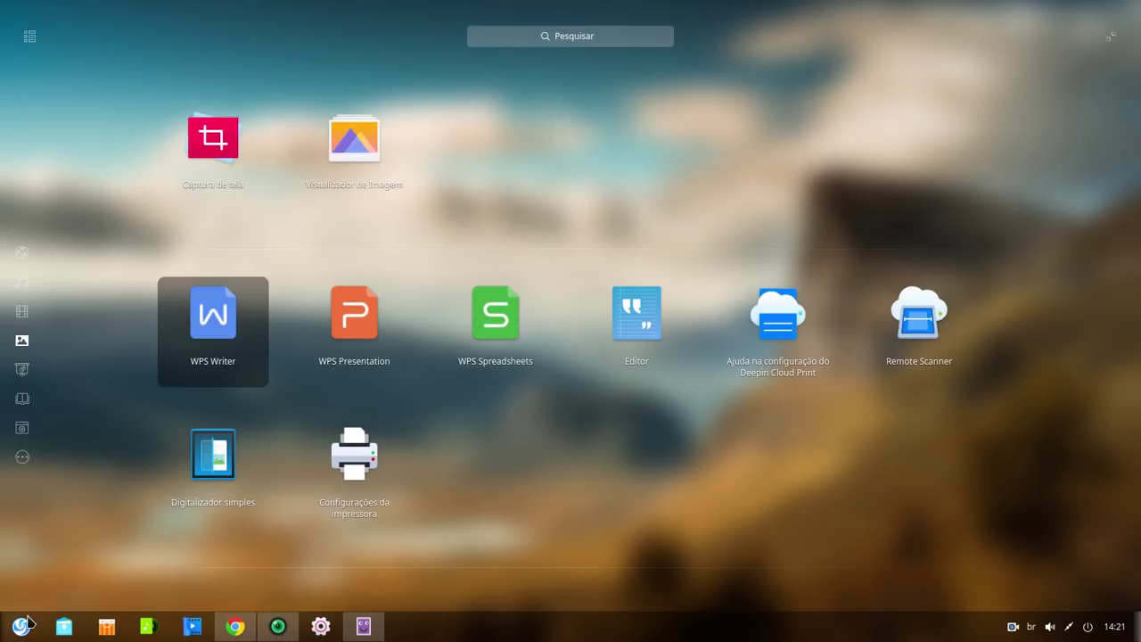
pyautogui.click(26, 622)
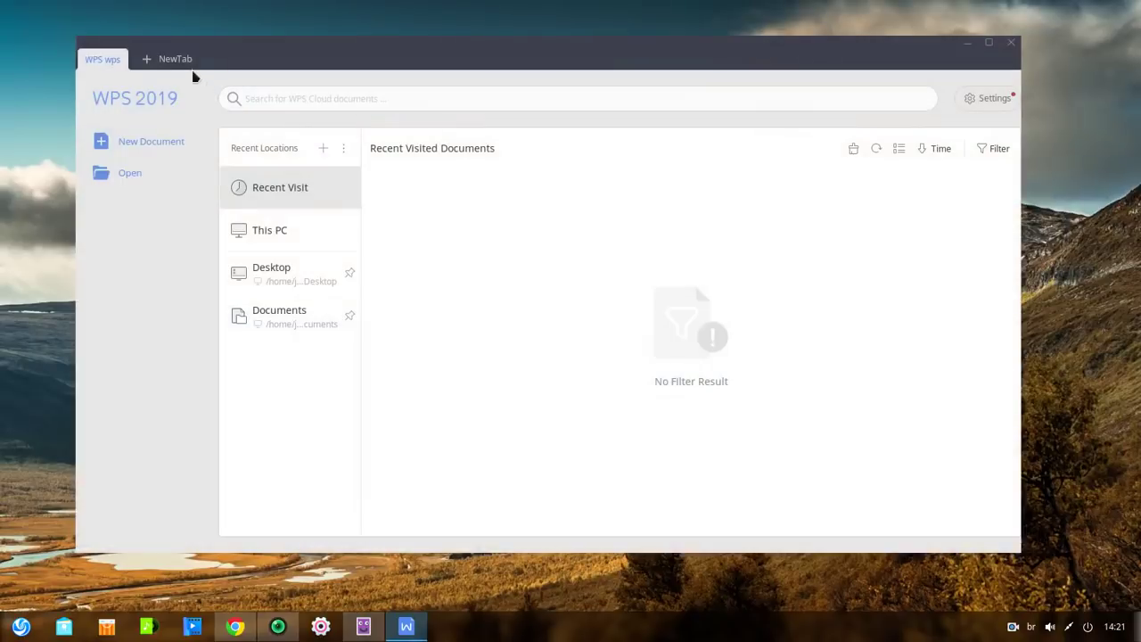
pyautogui.doubleClick(699, 54)
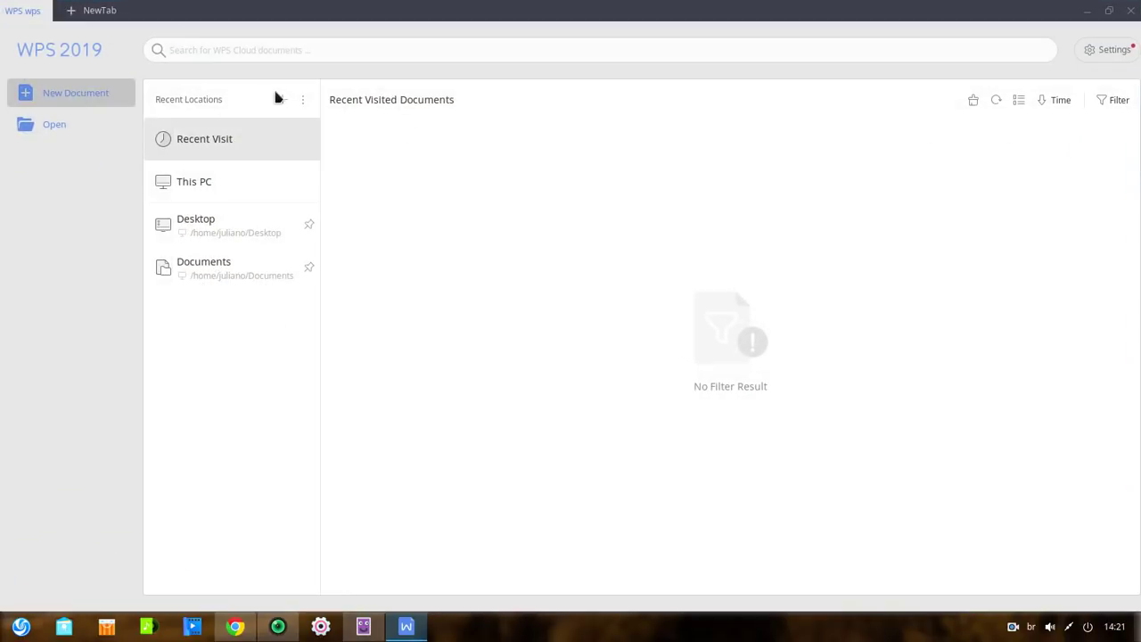
pyautogui.click(93, 100)
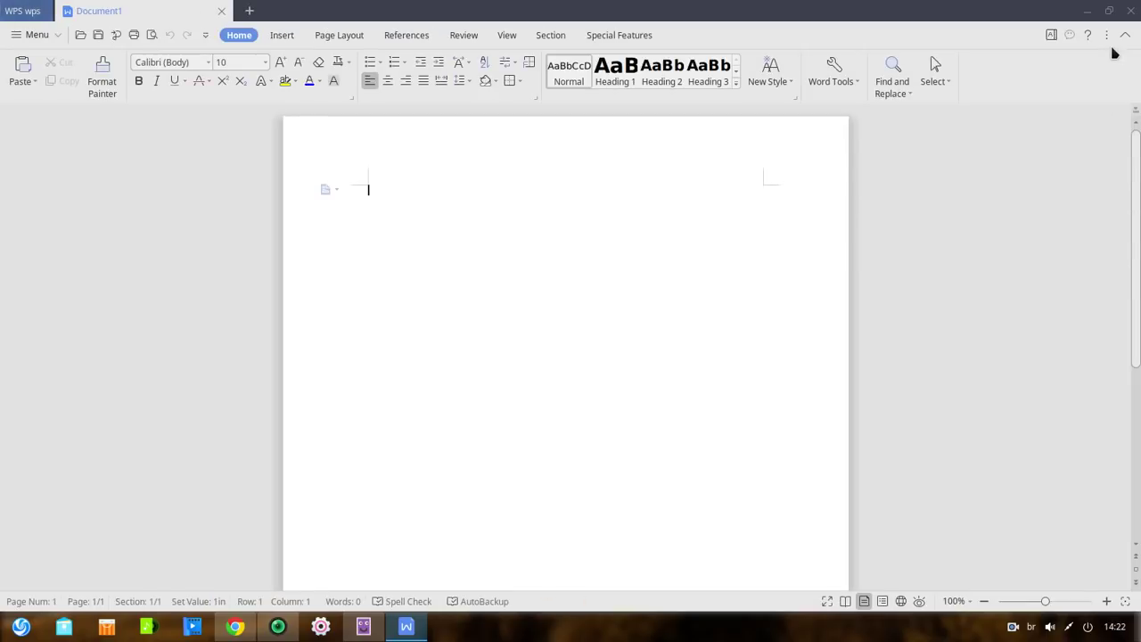
# Check the ribbon options, the available interface languages and the WeChat support QR code, and close WPS Writer
pyautogui.click(1103, 35)
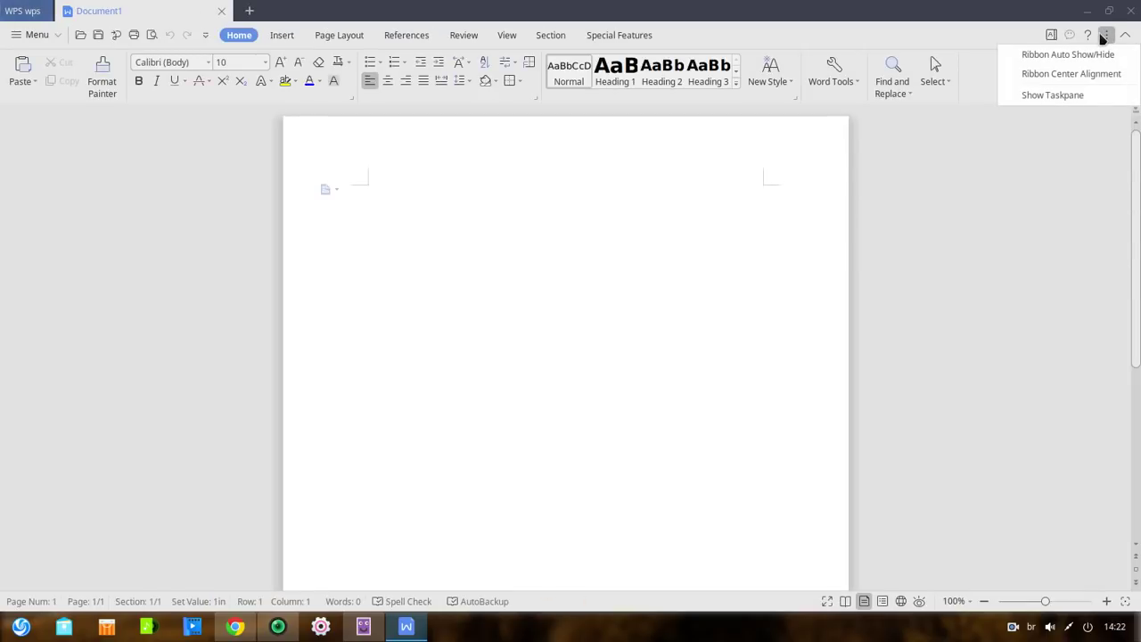
pyautogui.click(1050, 38)
pyautogui.click(1050, 38)
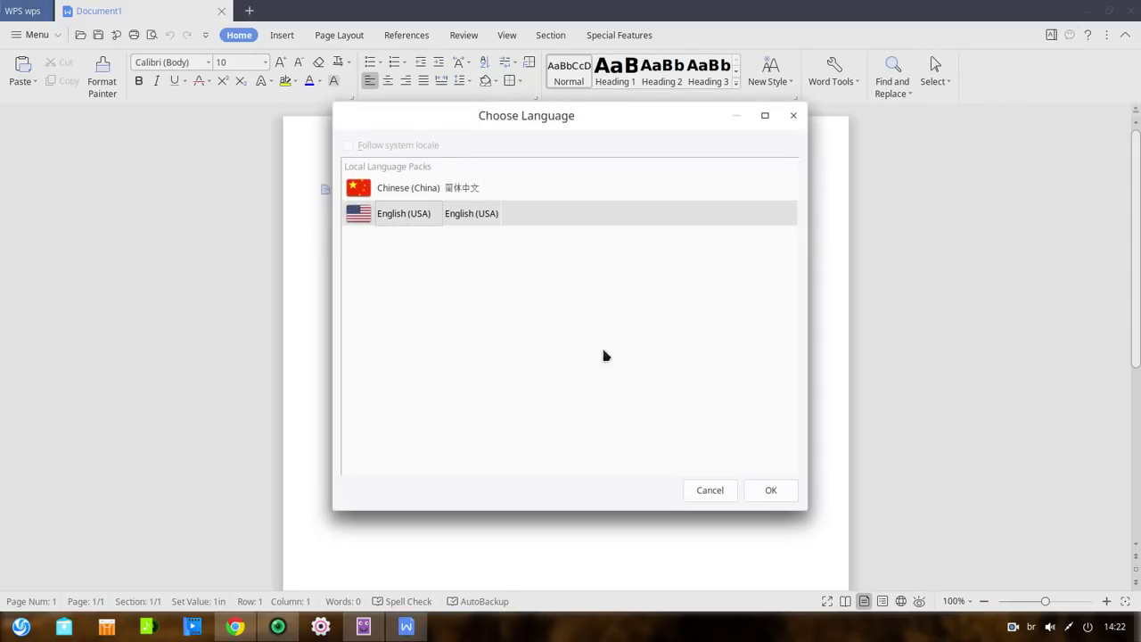
pyautogui.click(687, 493)
pyautogui.click(1072, 36)
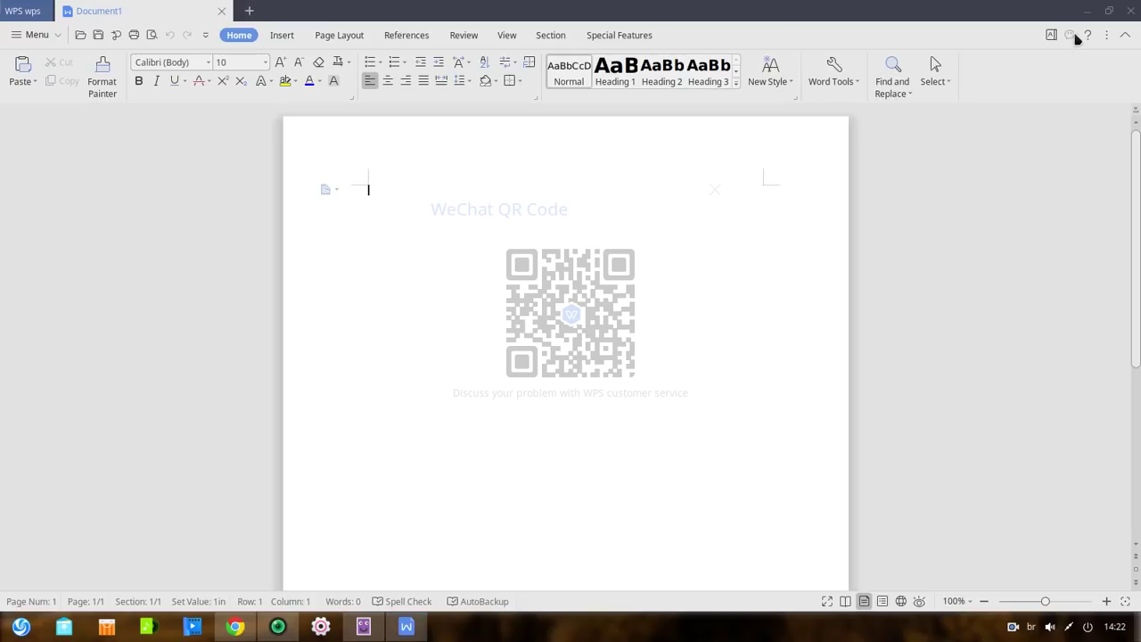
pyautogui.click(715, 191)
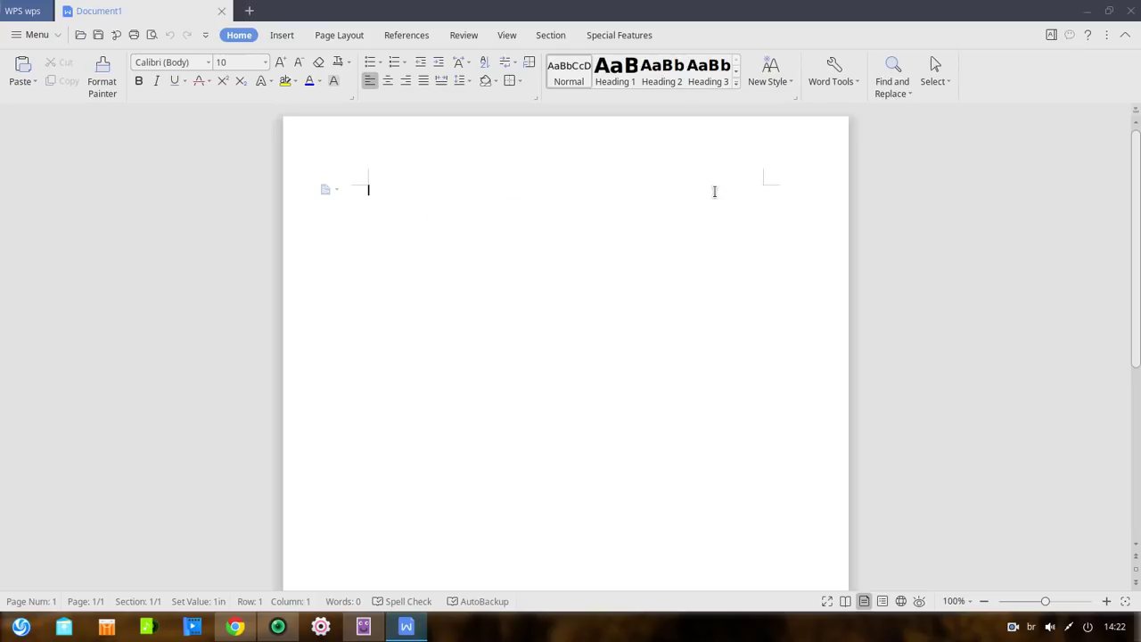
pyautogui.click(1132, 13)
# Open Monitor do Sistema from the launcher's Sistema category and bring up its dock icon's context menu
pyautogui.click(21, 627)
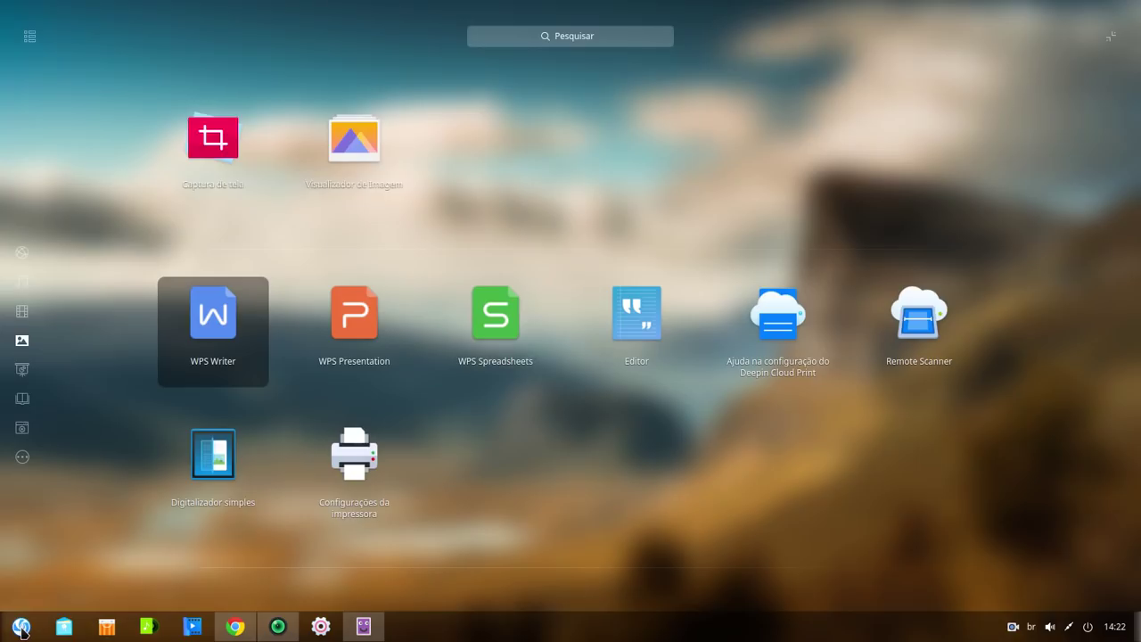
pyautogui.scroll(-2, 268, 415)
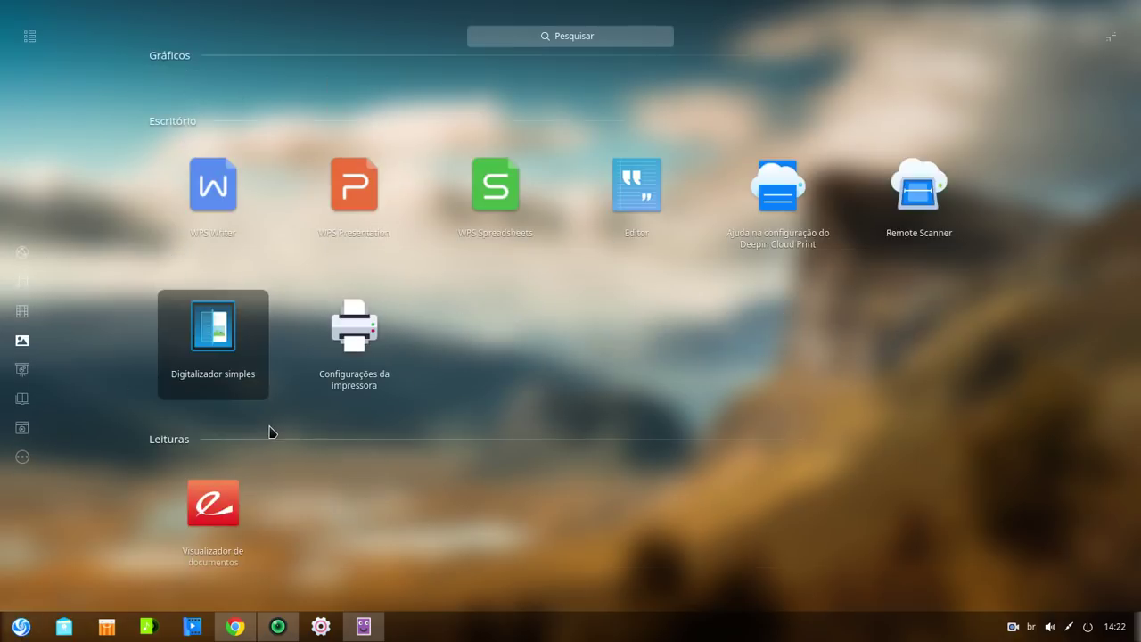
pyautogui.scroll(-6, 268, 432)
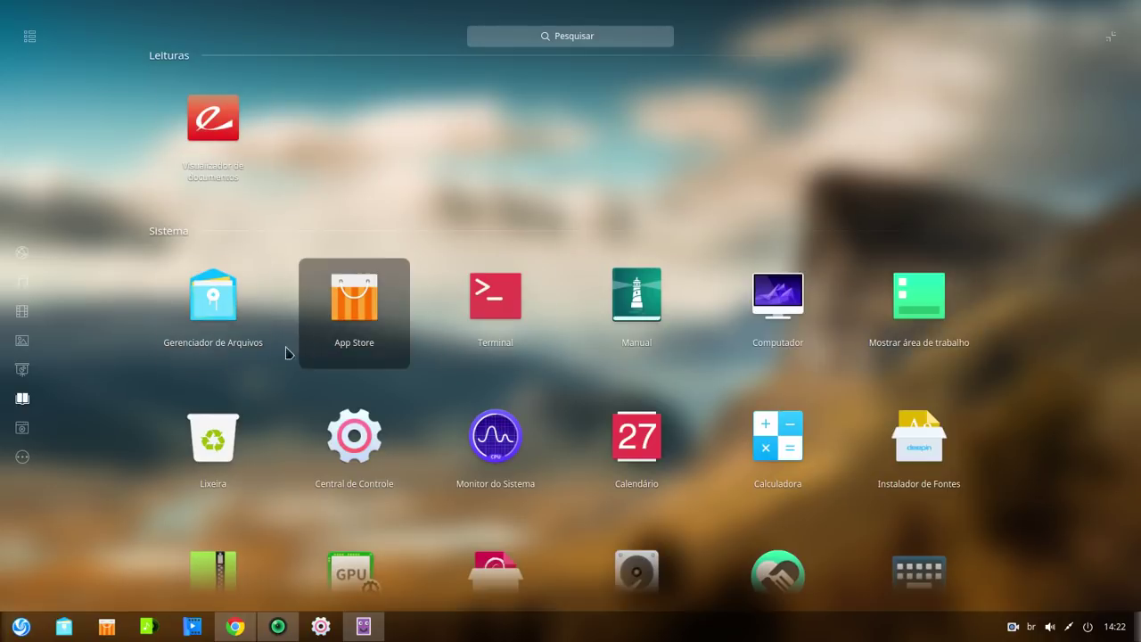
pyautogui.press('super')
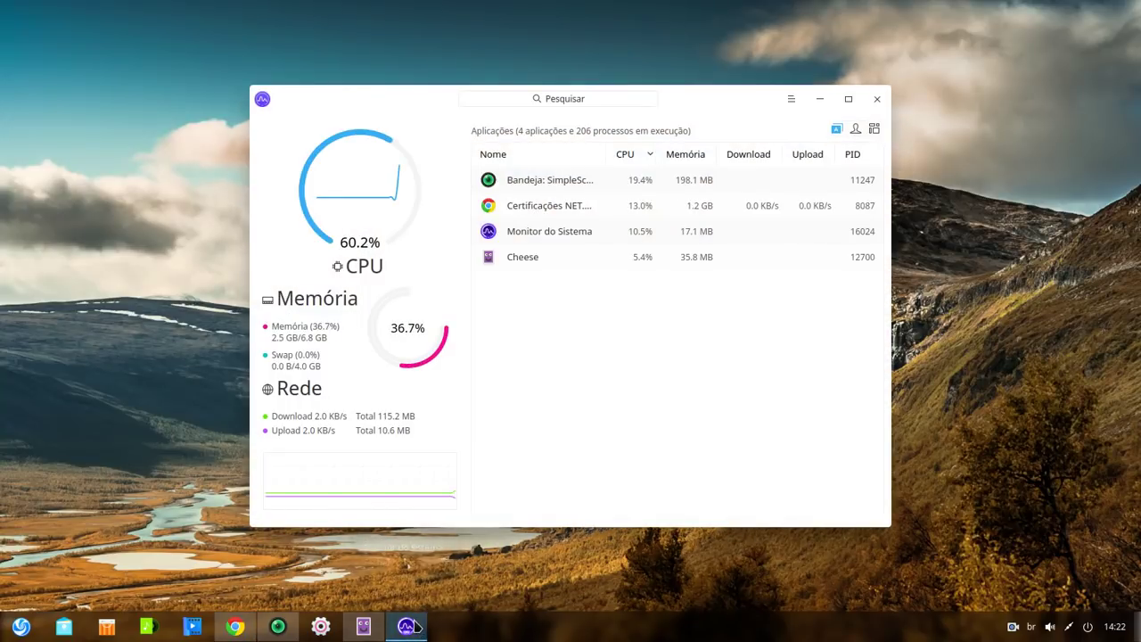
pyautogui.rightClick(414, 614)
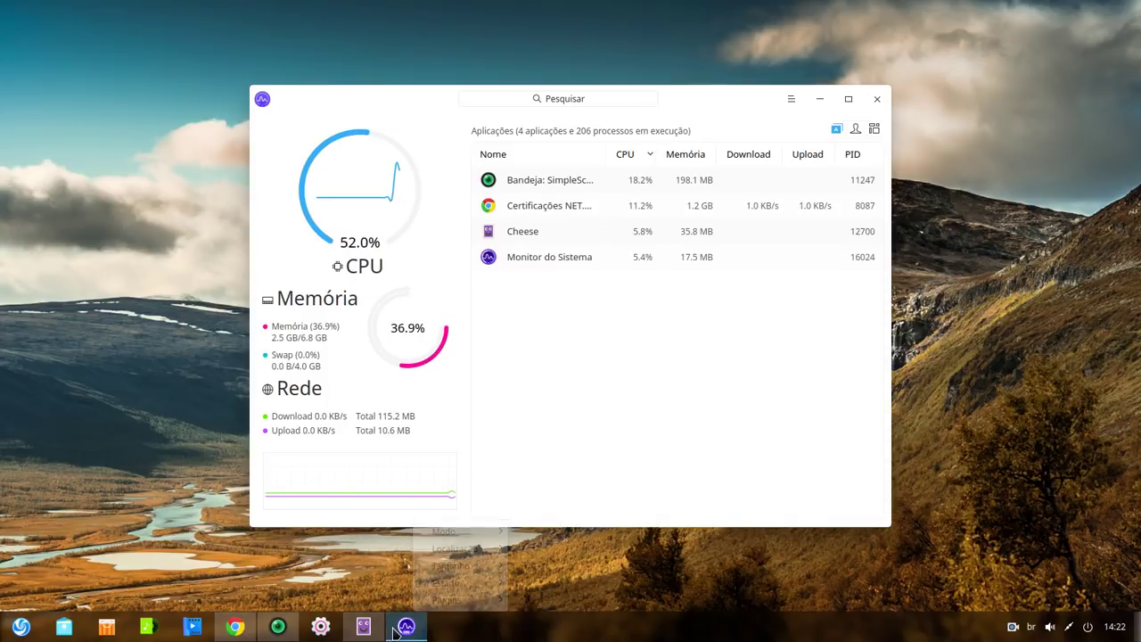
pyautogui.rightClick(408, 629)
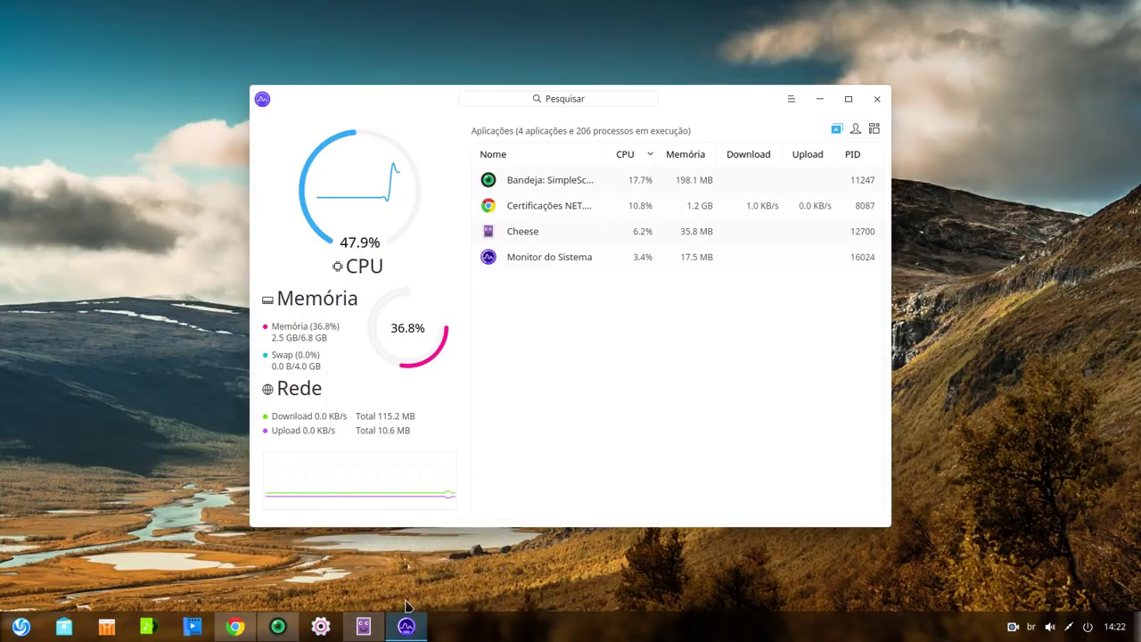
# Pin Monitor do Sistema to the dock from the launcher, place its icon beside the launcher icon, and test opening and closing it from there
pyautogui.moveTo(418, 621); pyautogui.dragTo(106, 627)
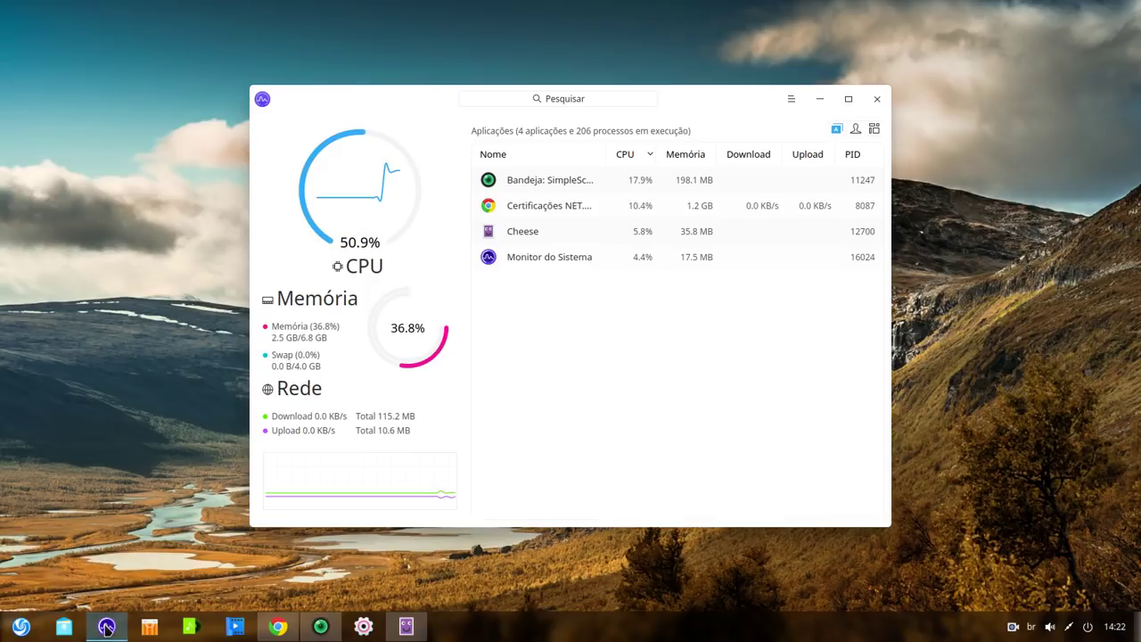
pyautogui.click(877, 99)
pyautogui.click(21, 628)
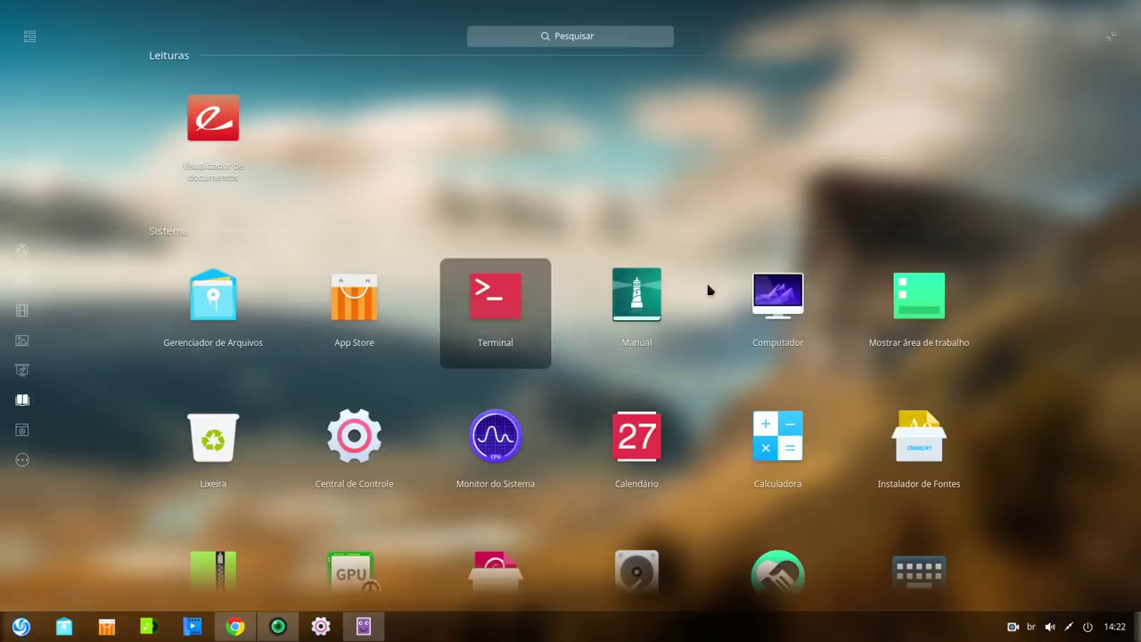
pyautogui.rightClick(466, 444)
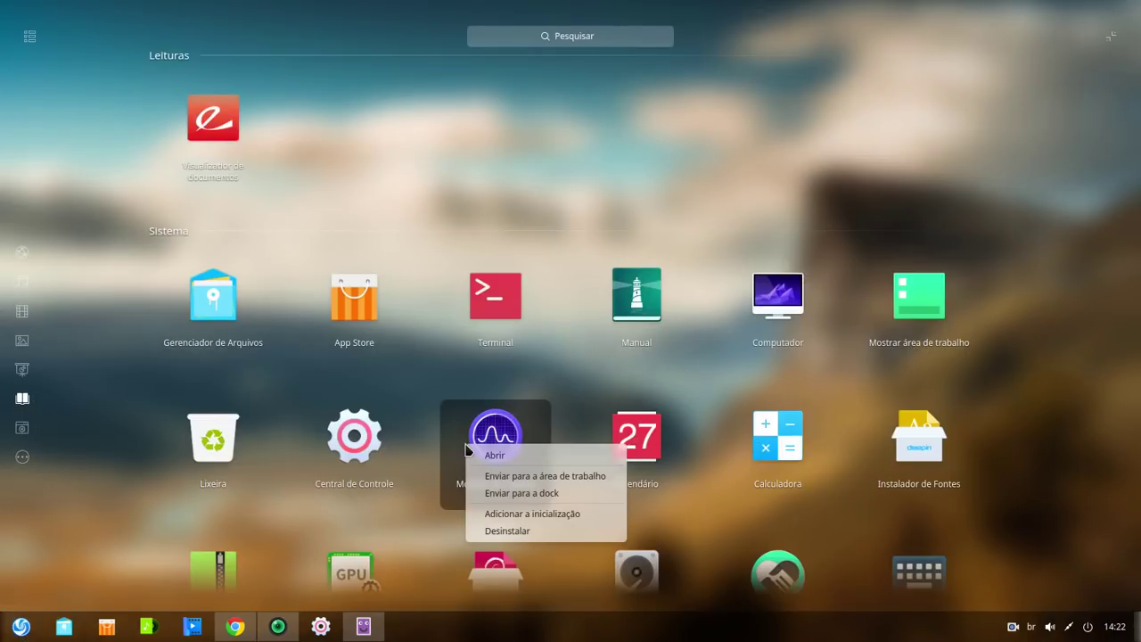
pyautogui.click(531, 493)
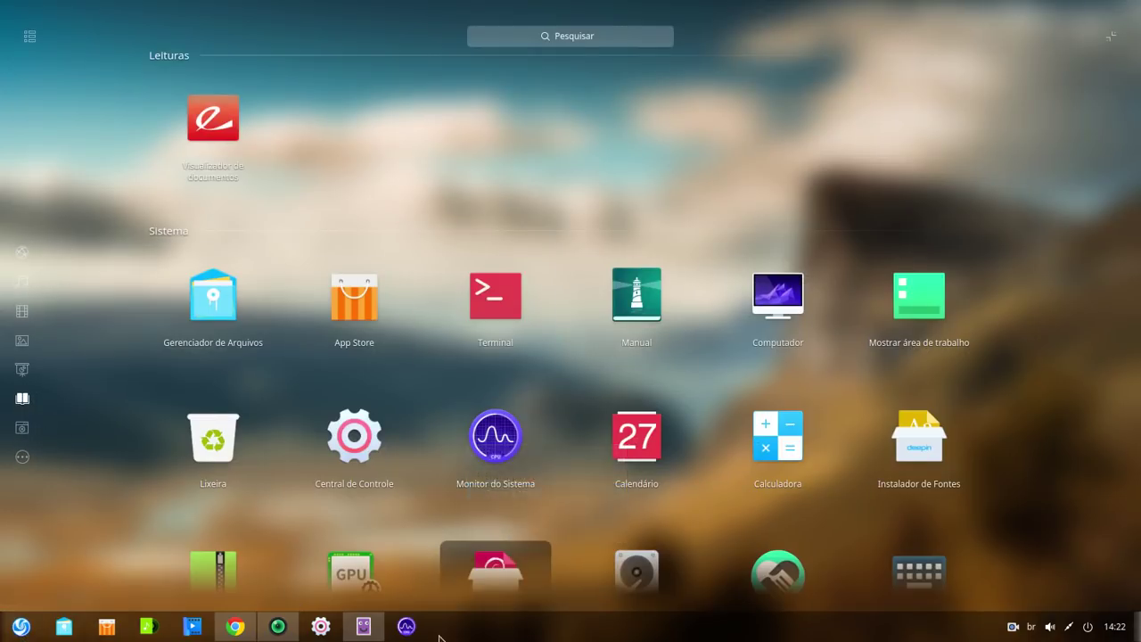
pyautogui.click(437, 636)
pyautogui.moveTo(406, 626); pyautogui.dragTo(78, 628)
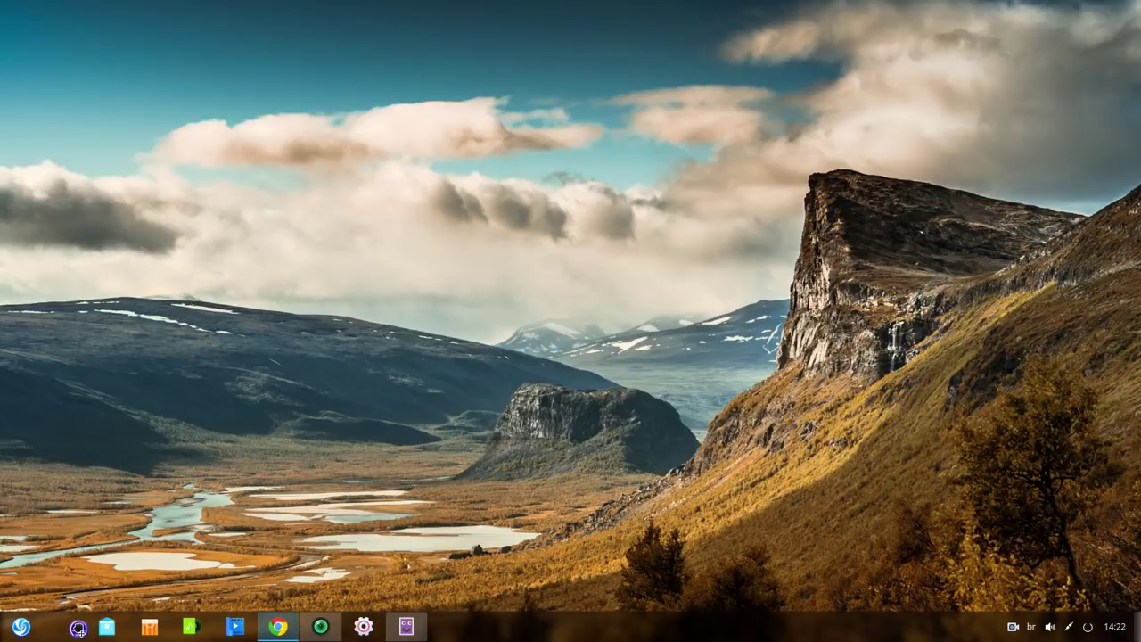
pyautogui.click(78, 628)
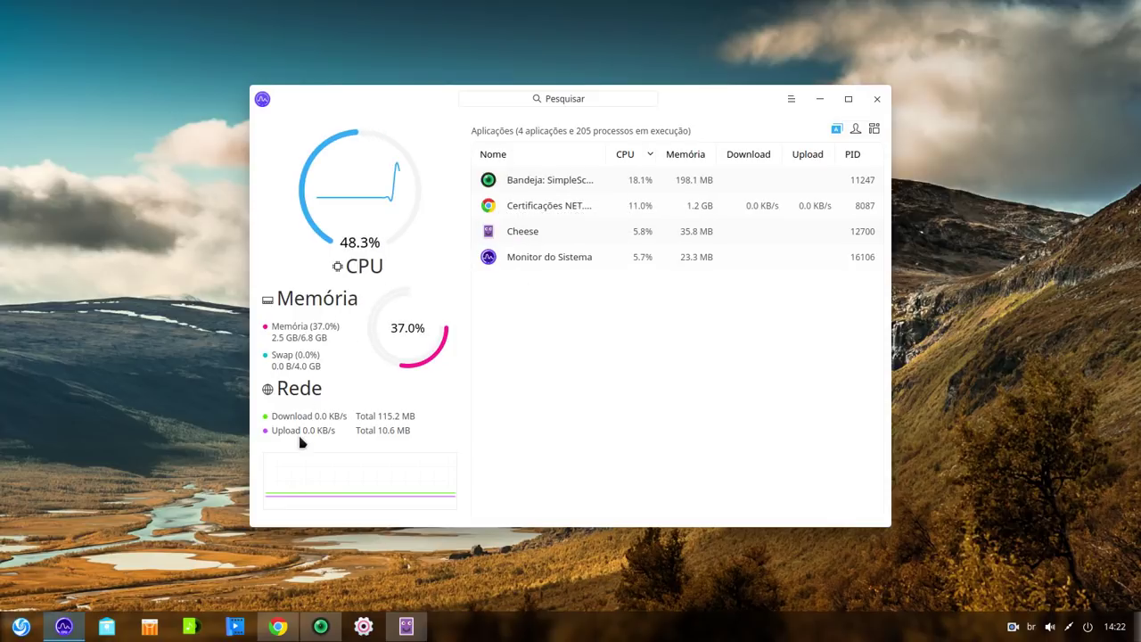
pyautogui.click(880, 99)
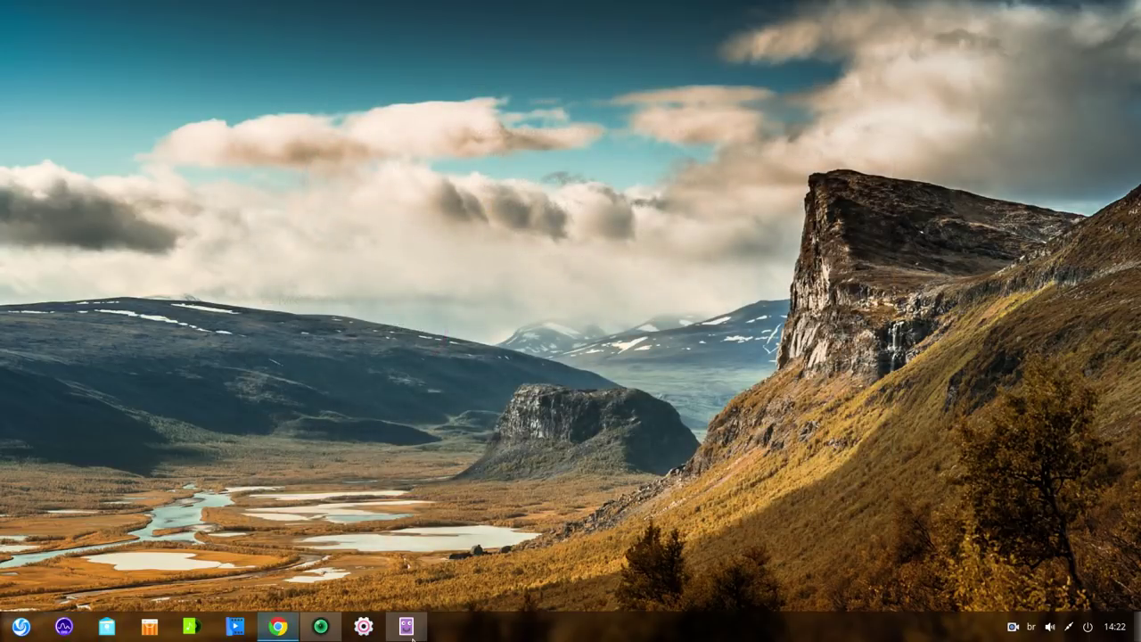
# Browse the launcher's Sistema category and open Terminal from it
pyautogui.click(20, 627)
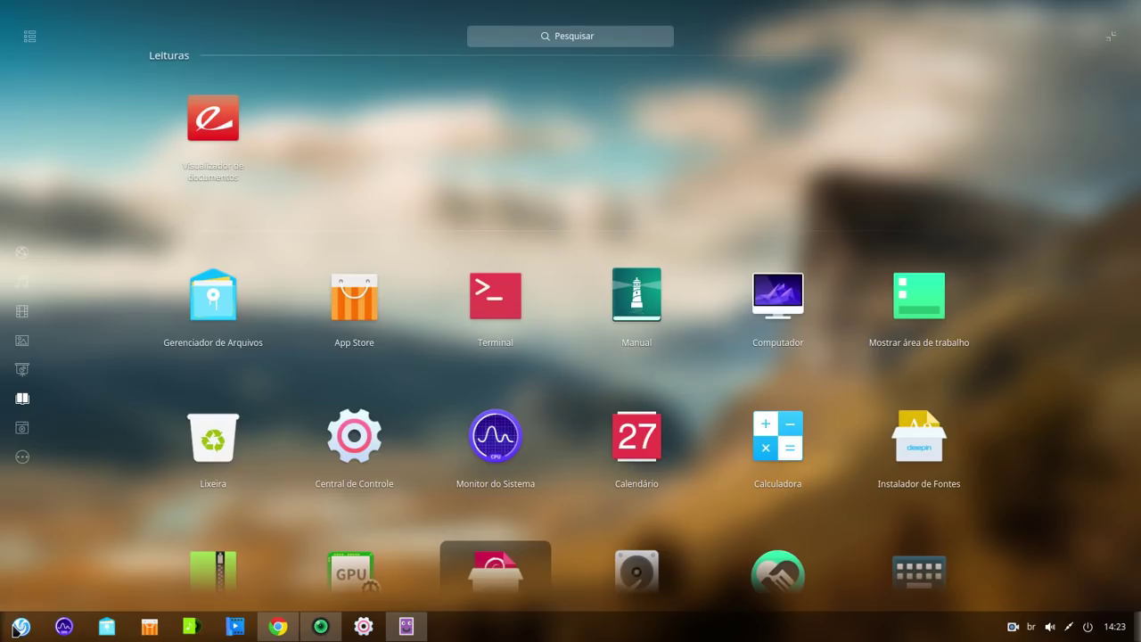
pyautogui.scroll(-2, 341, 417)
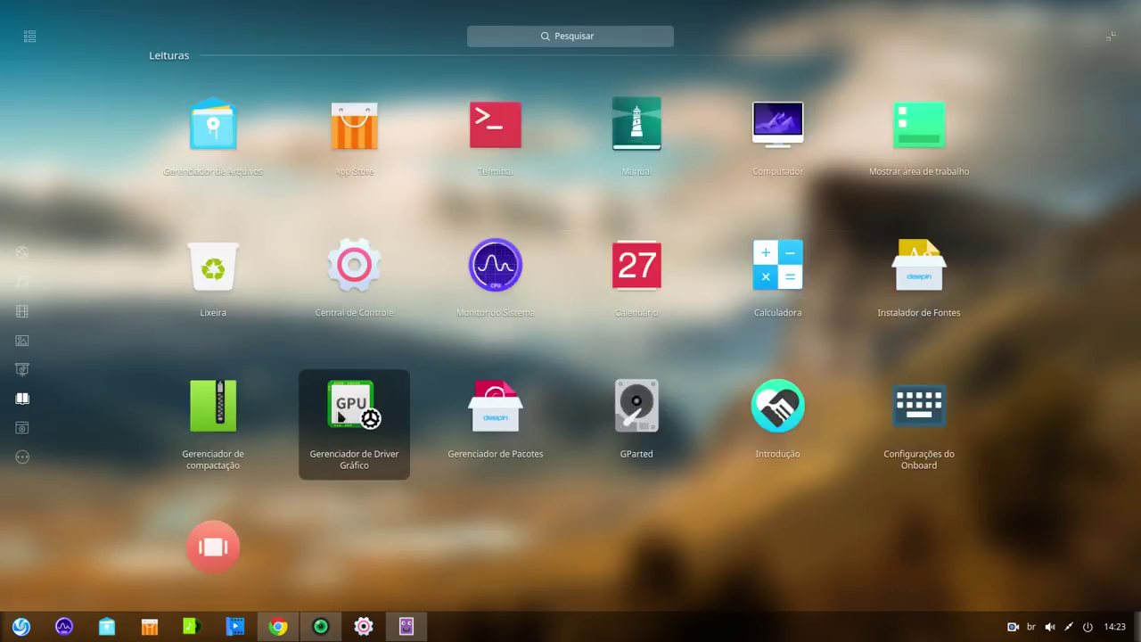
pyautogui.click(20, 627)
pyautogui.click(20, 627)
pyautogui.scroll(-5, 522, 349)
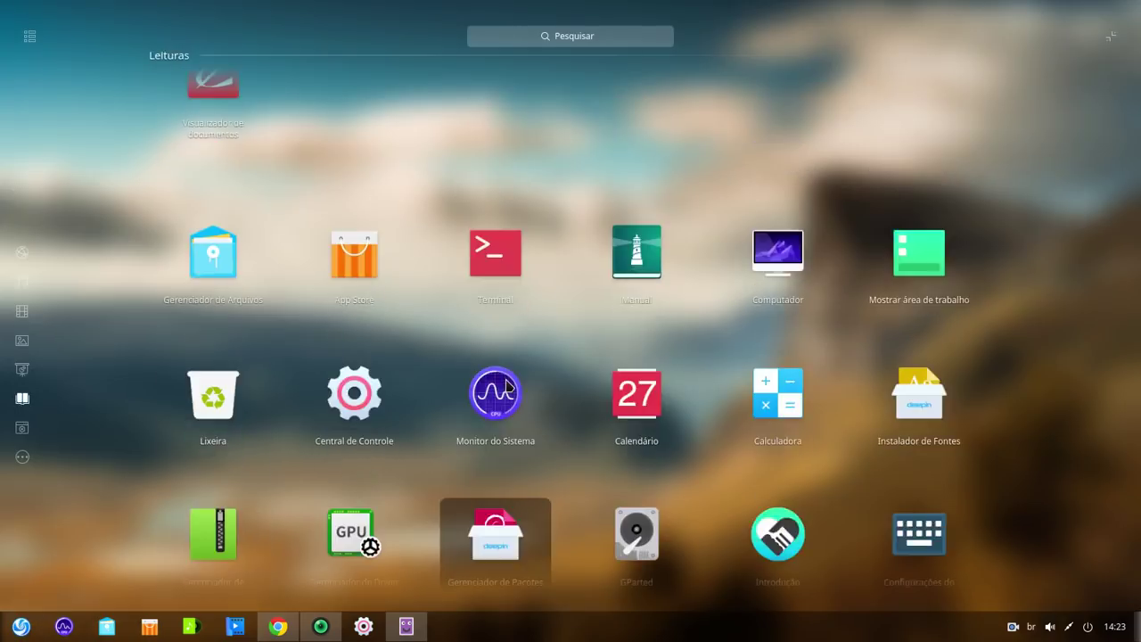
pyautogui.scroll(-3, 497, 429)
pyautogui.click(492, 286)
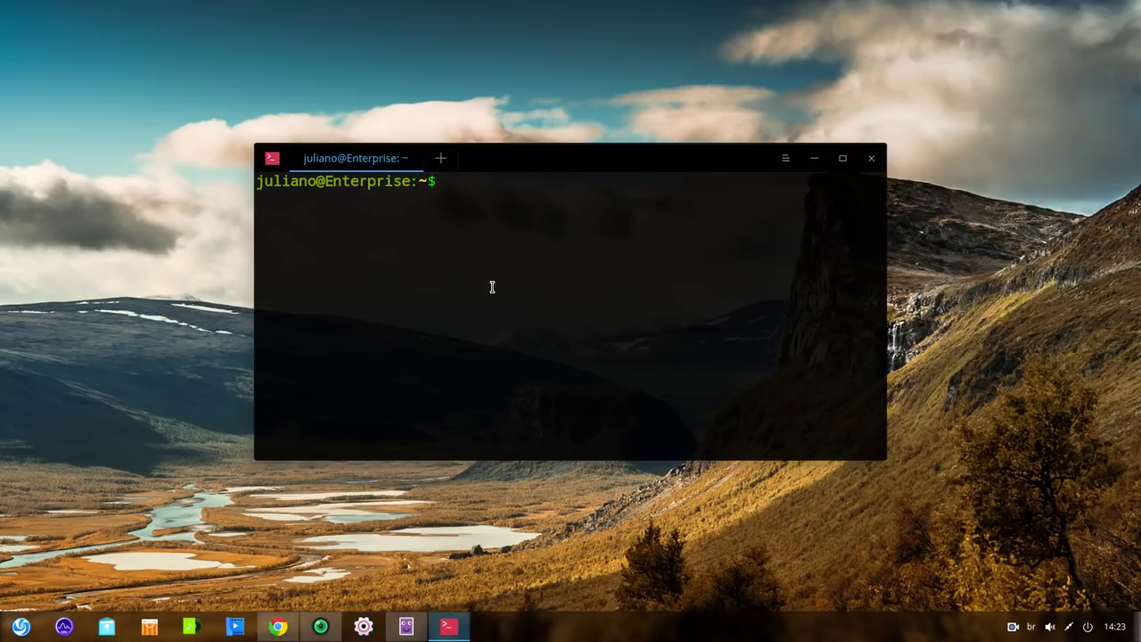
# Run free -h in the terminal, highlight the used memory value and close the terminal
pyautogui.write('free -h')
pyautogui.press('Return')
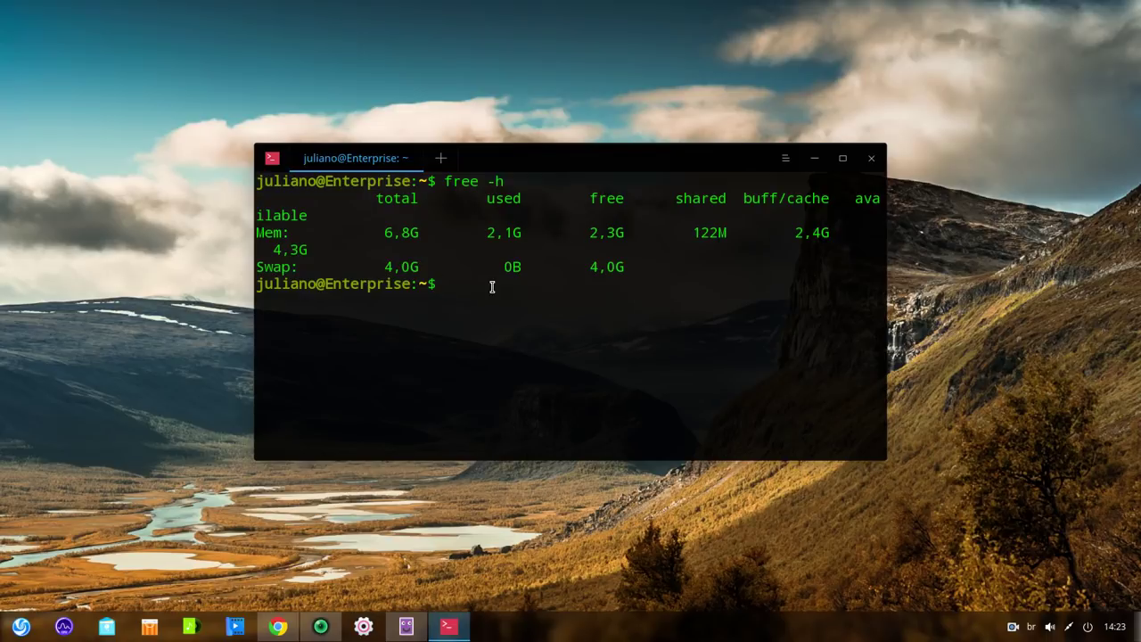
pyautogui.moveTo(488, 232); pyautogui.dragTo(529, 231)
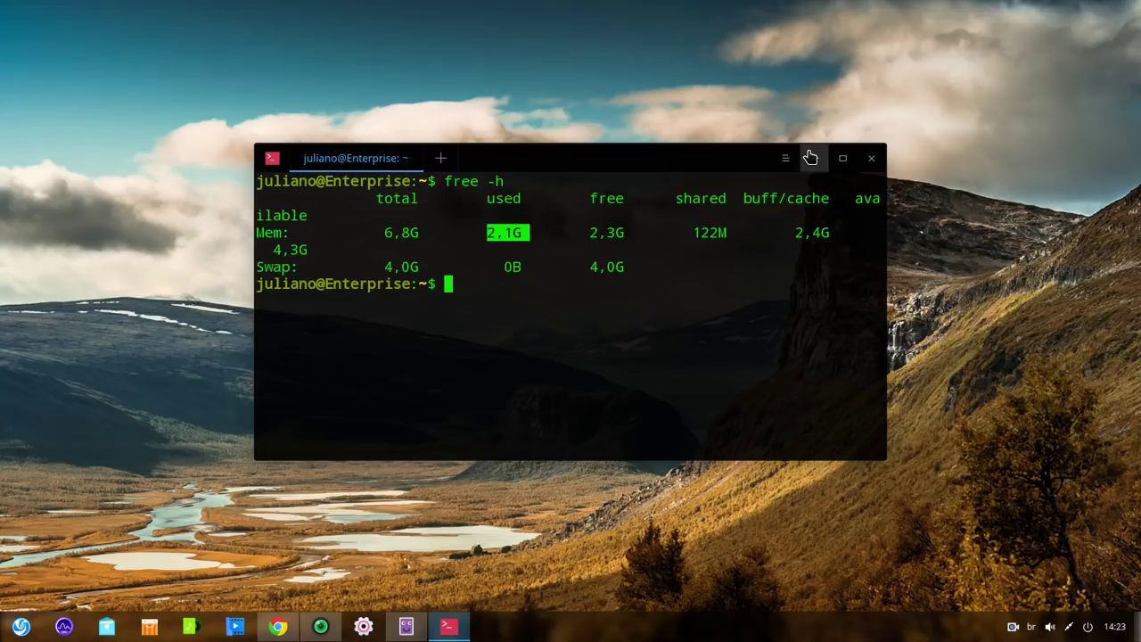
pyautogui.click(870, 160)
# Open Visualização multitarefa from the launcher's Sistema category, add a third workspace and switch to the first one
pyautogui.click(21, 626)
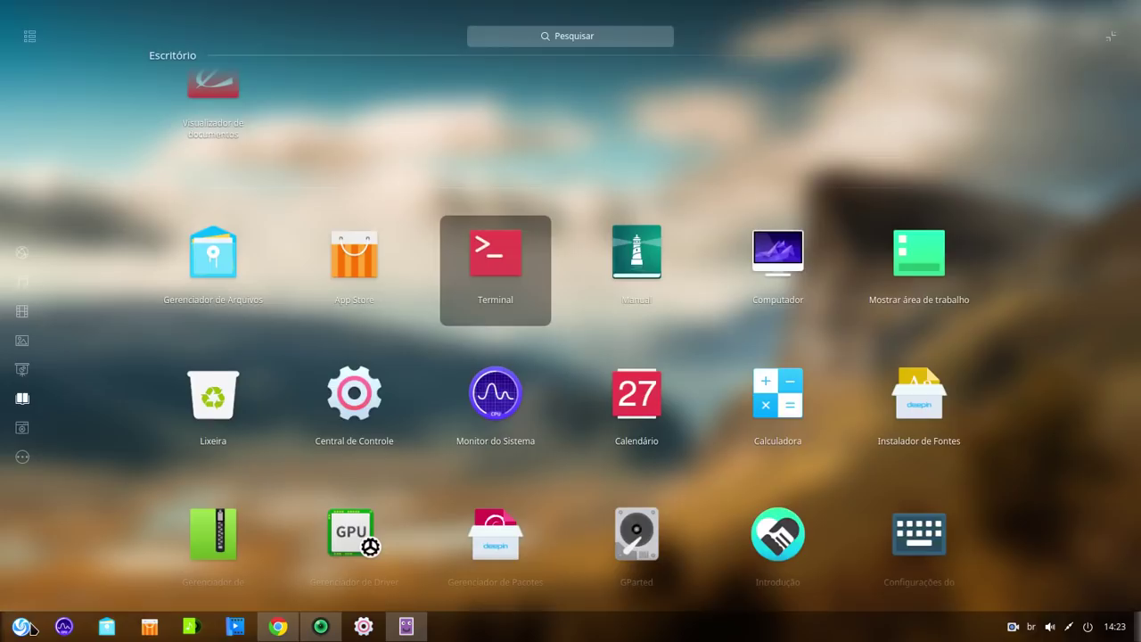
pyautogui.scroll(-2, 347, 401)
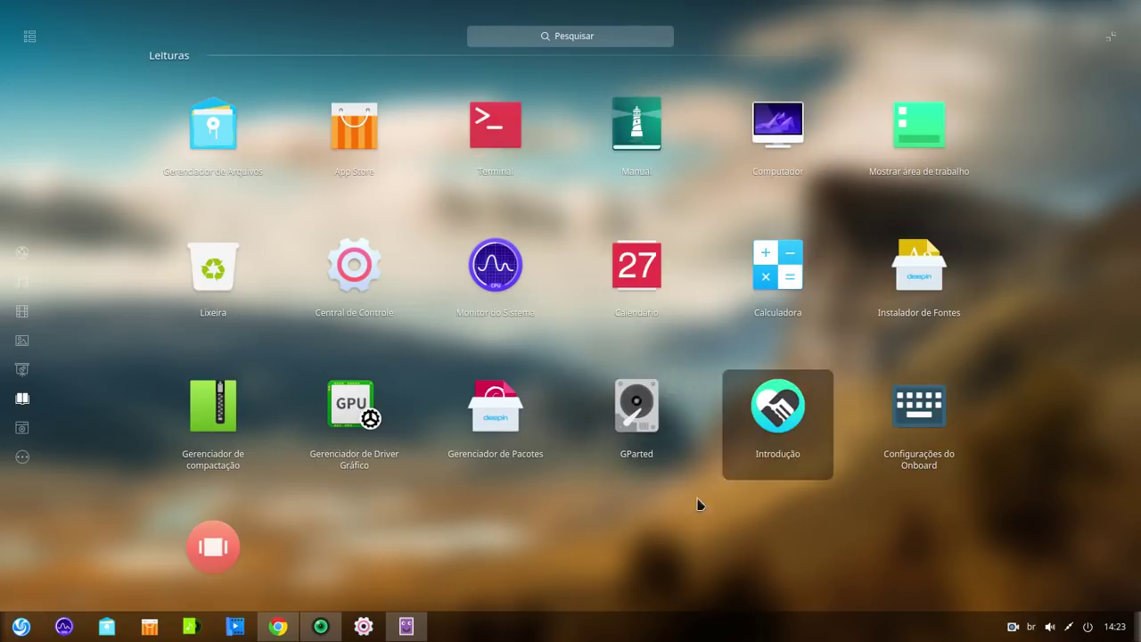
pyautogui.scroll(-2, 273, 412)
pyautogui.scroll(-1, 214, 357)
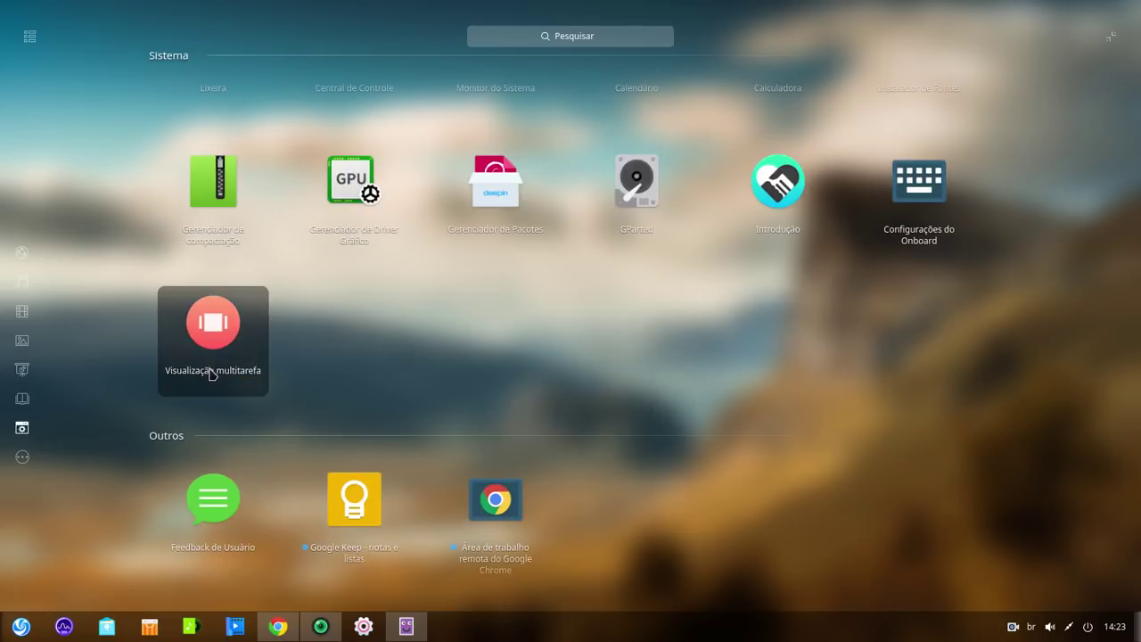
pyautogui.scroll(1, 395, 434)
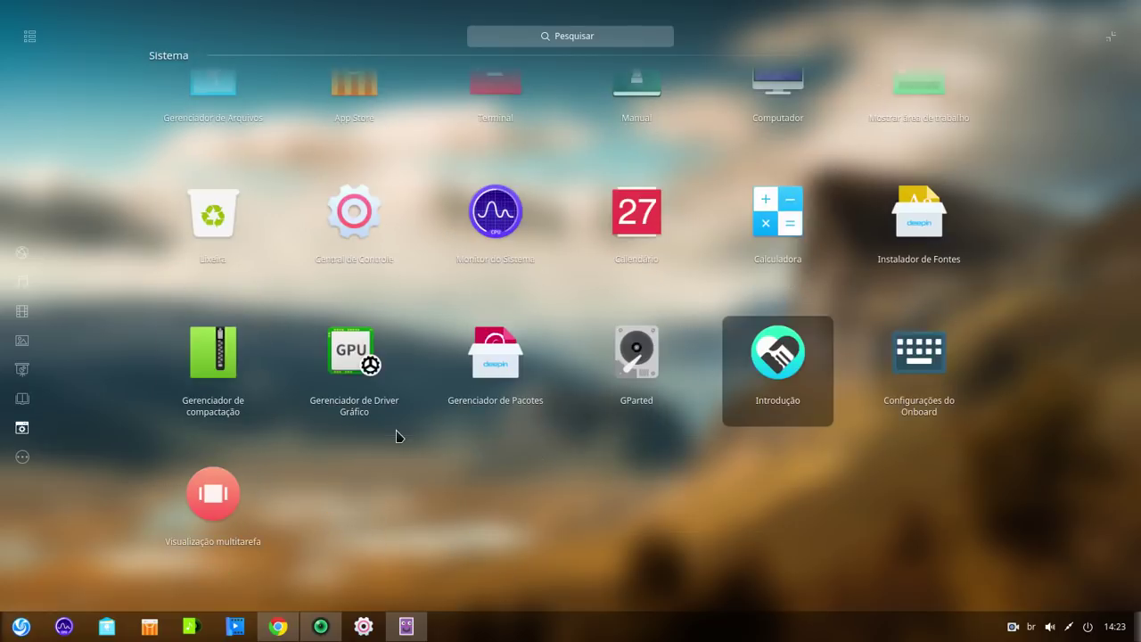
pyautogui.click(238, 505)
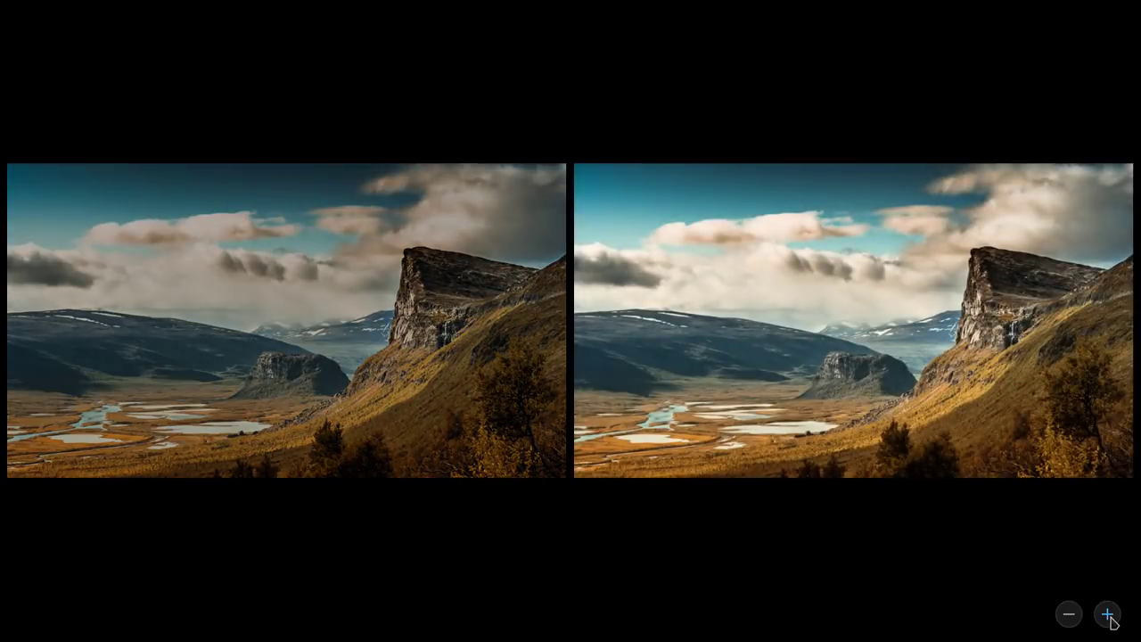
pyautogui.click(1109, 617)
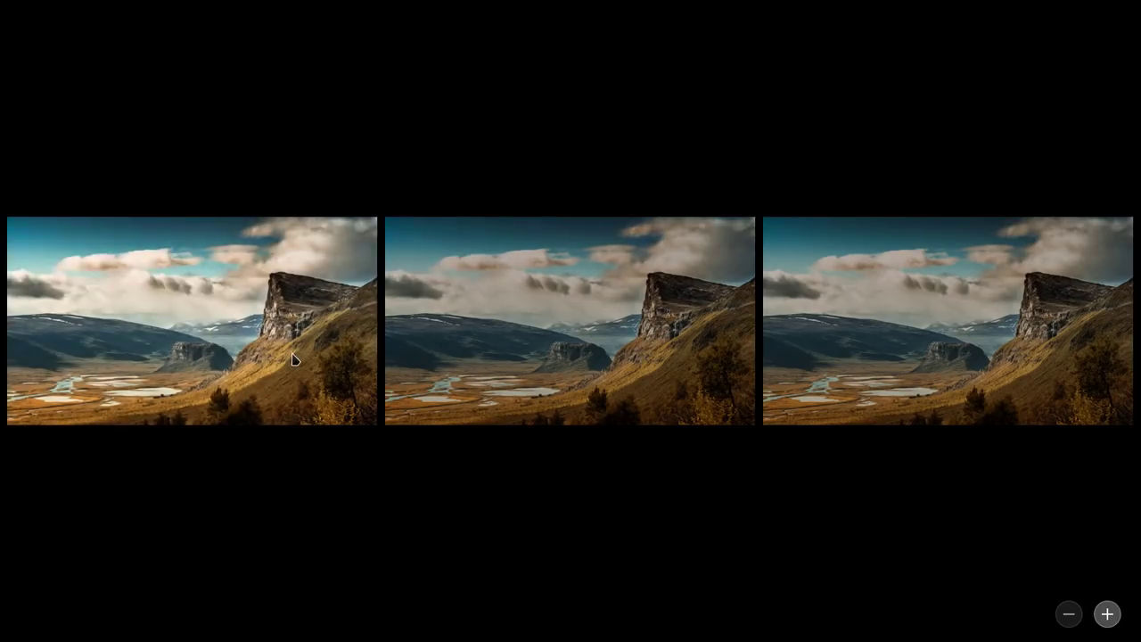
pyautogui.click(294, 359)
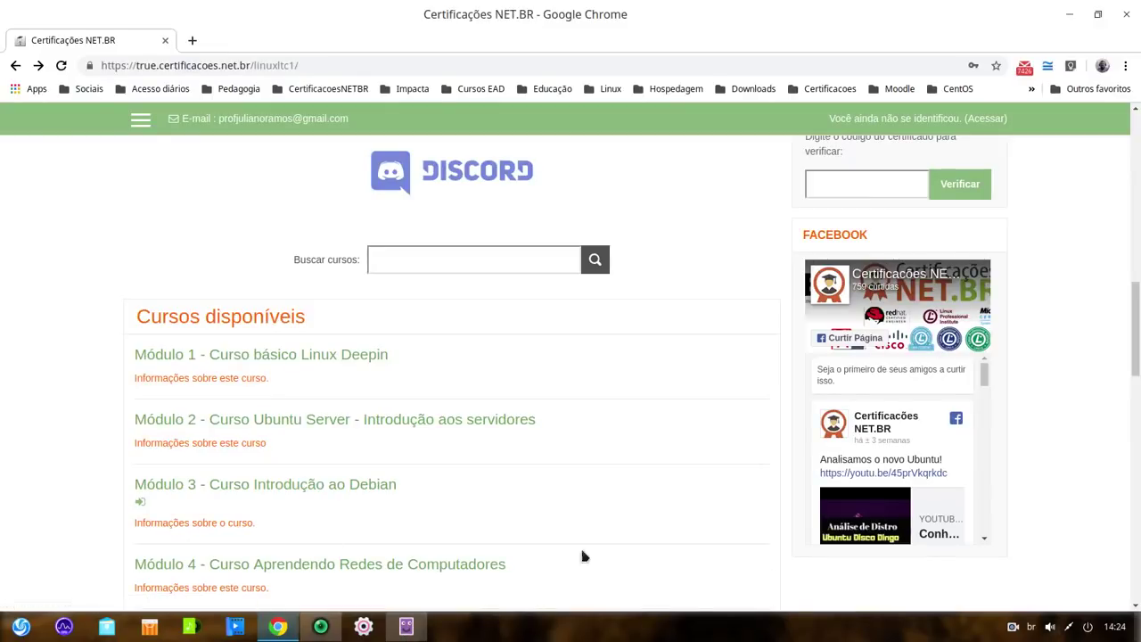
# Send Visualização multitarefa to the dock from the launcher
pyautogui.click(30, 630)
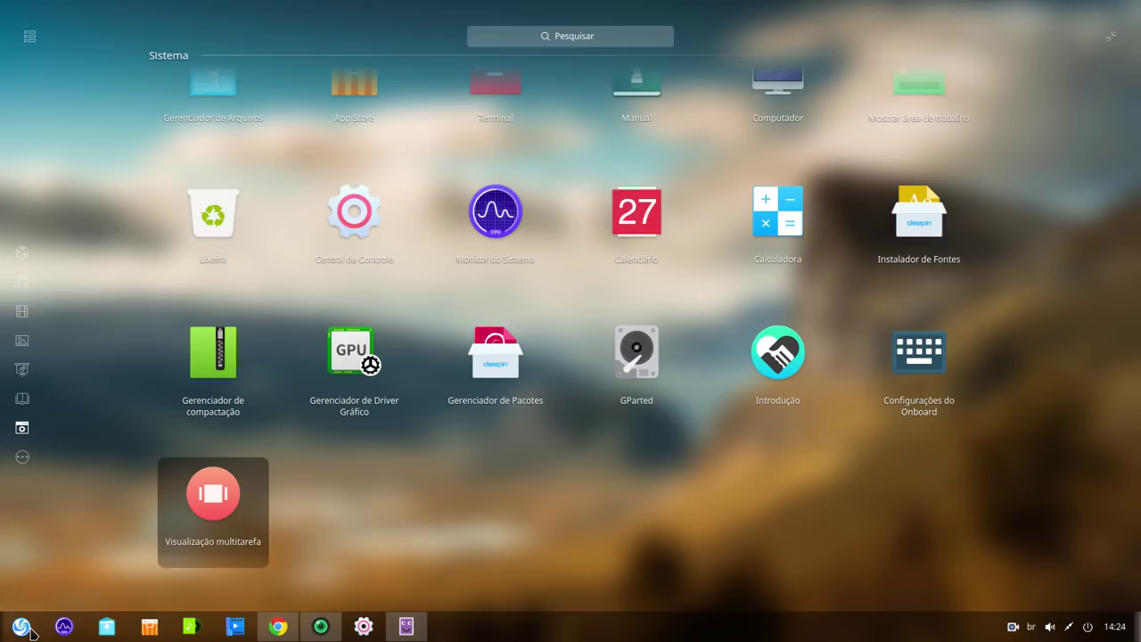
pyautogui.rightClick(225, 510)
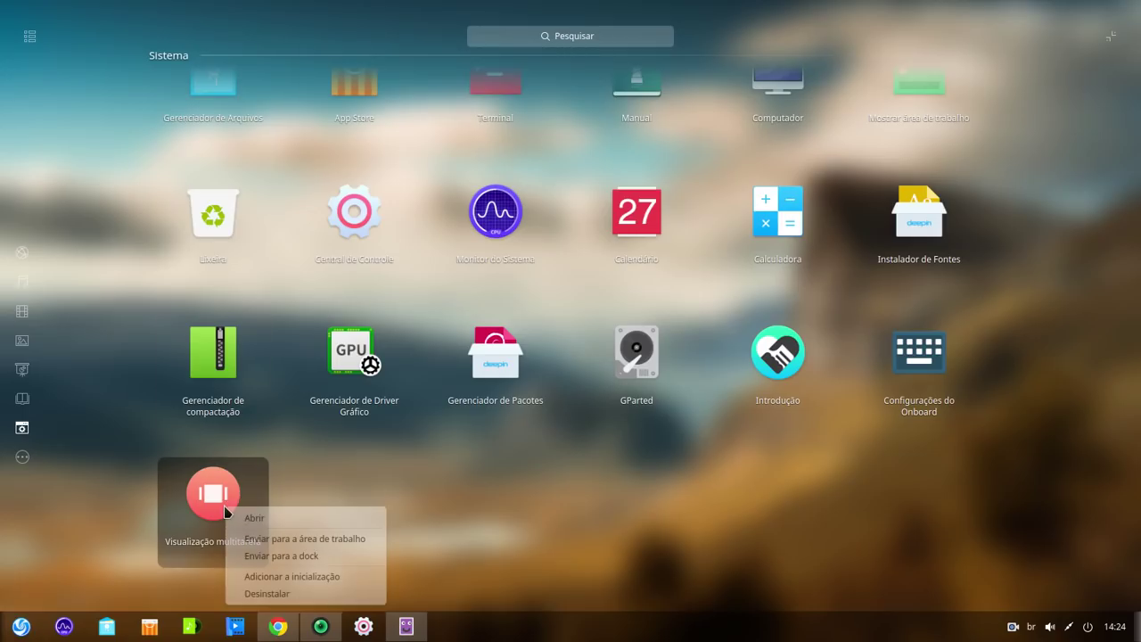
pyautogui.click(294, 555)
# Use the docked Visualização multitarefa to switch to the second workspace and back to the first one
pyautogui.click(449, 627)
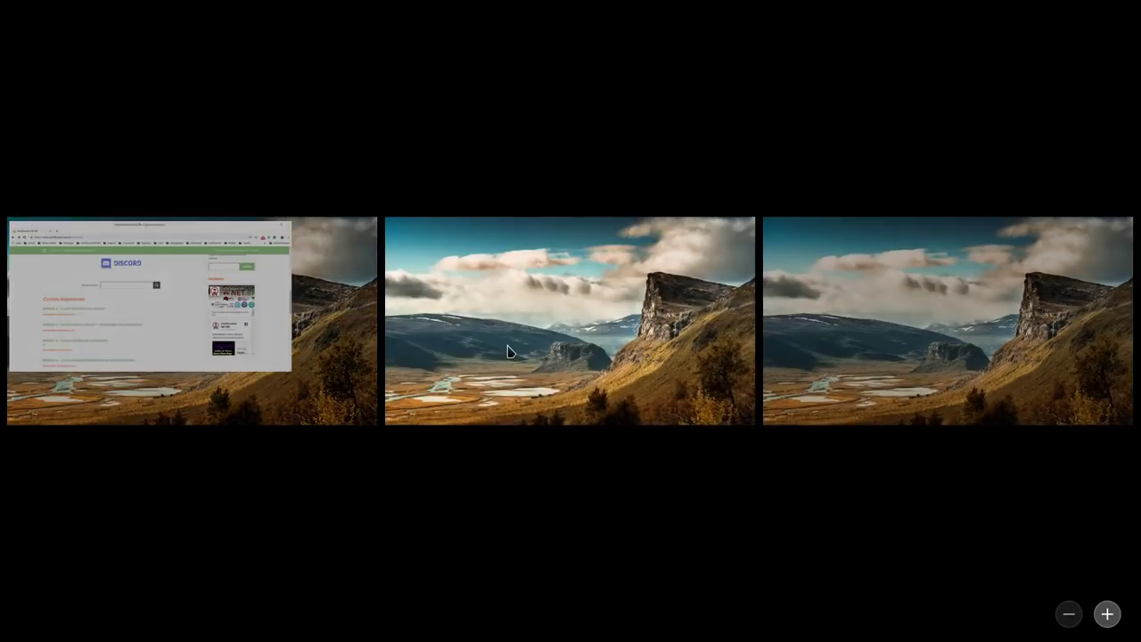
pyautogui.click(509, 352)
pyautogui.click(449, 627)
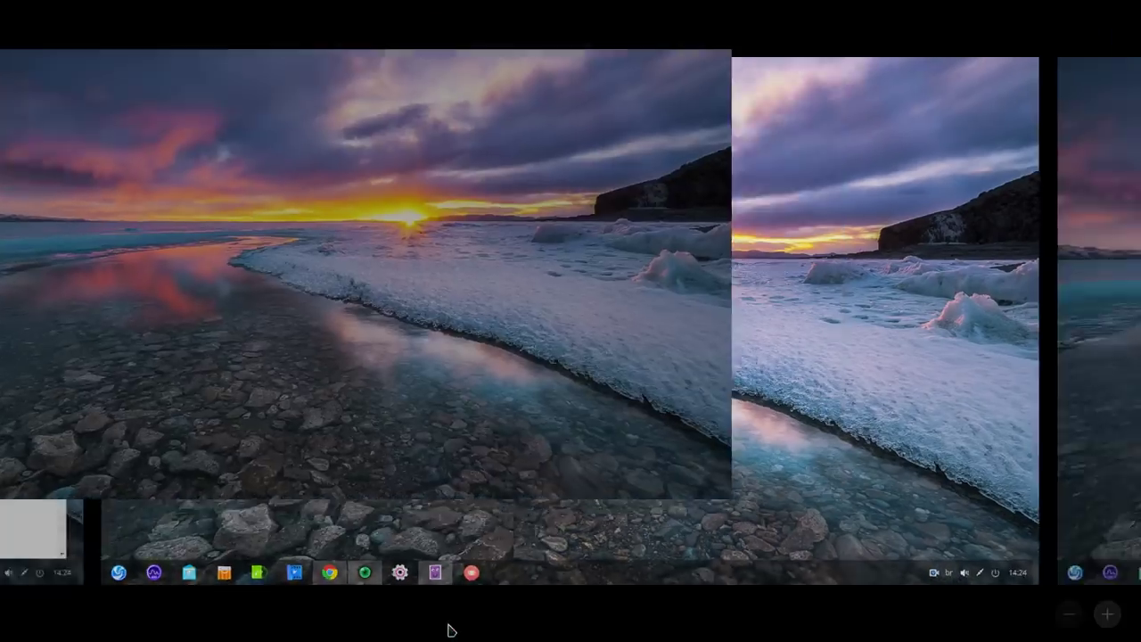
pyautogui.click(325, 386)
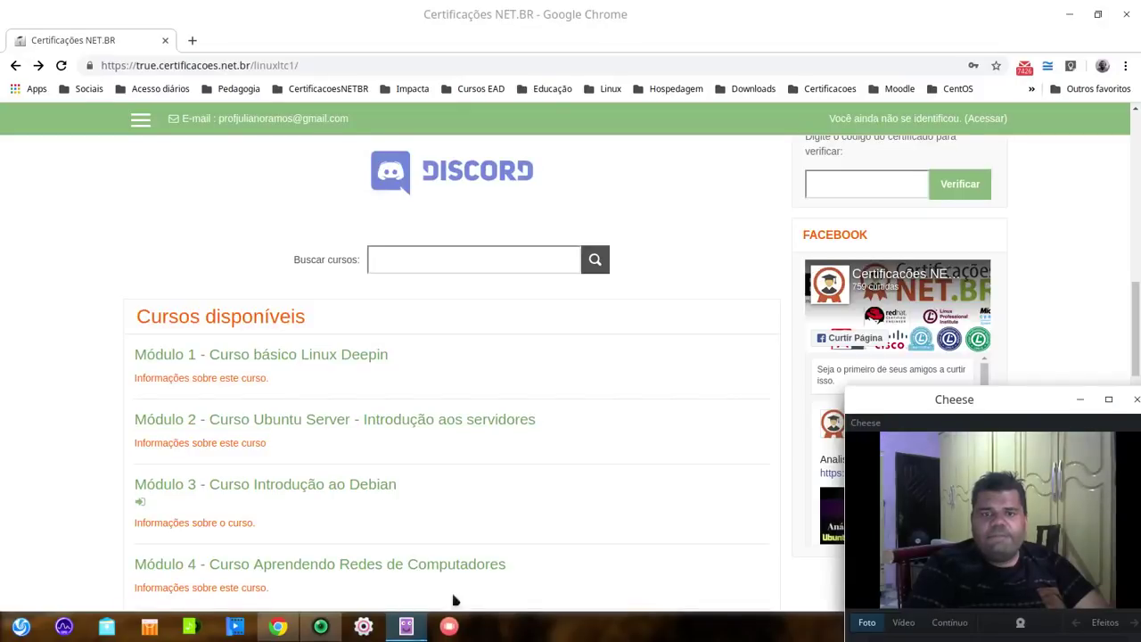
# Minimize the Chrome and Cheese windows and move the Visualização multitarefa dock icon beside the launcher icon
pyautogui.click(1069, 14)
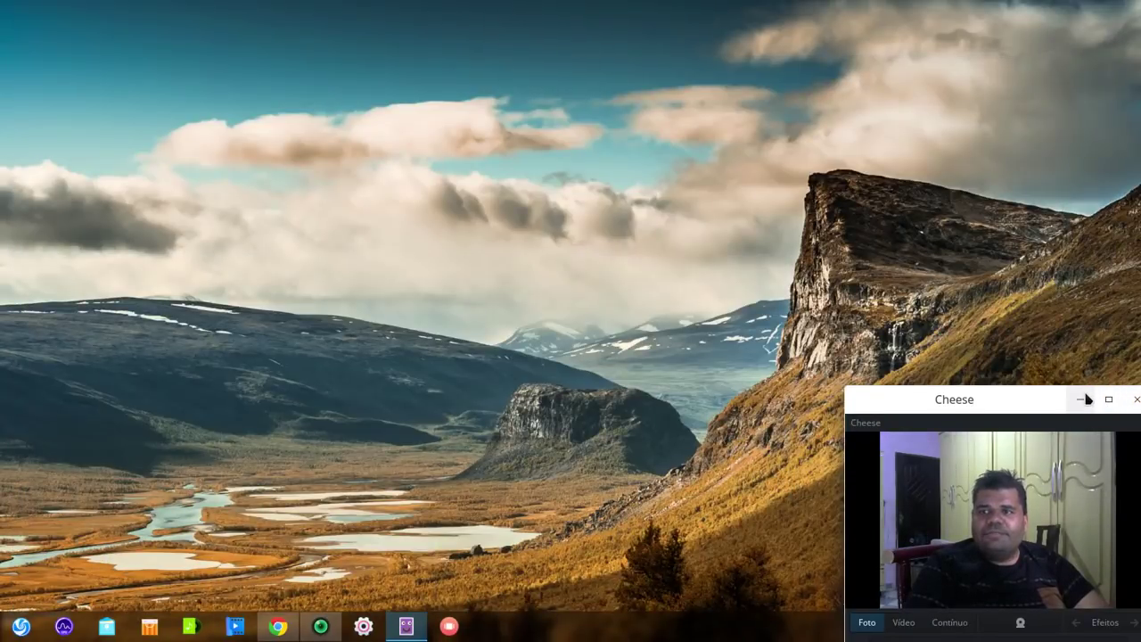
pyautogui.click(1087, 398)
pyautogui.moveTo(449, 627); pyautogui.dragTo(87, 630)
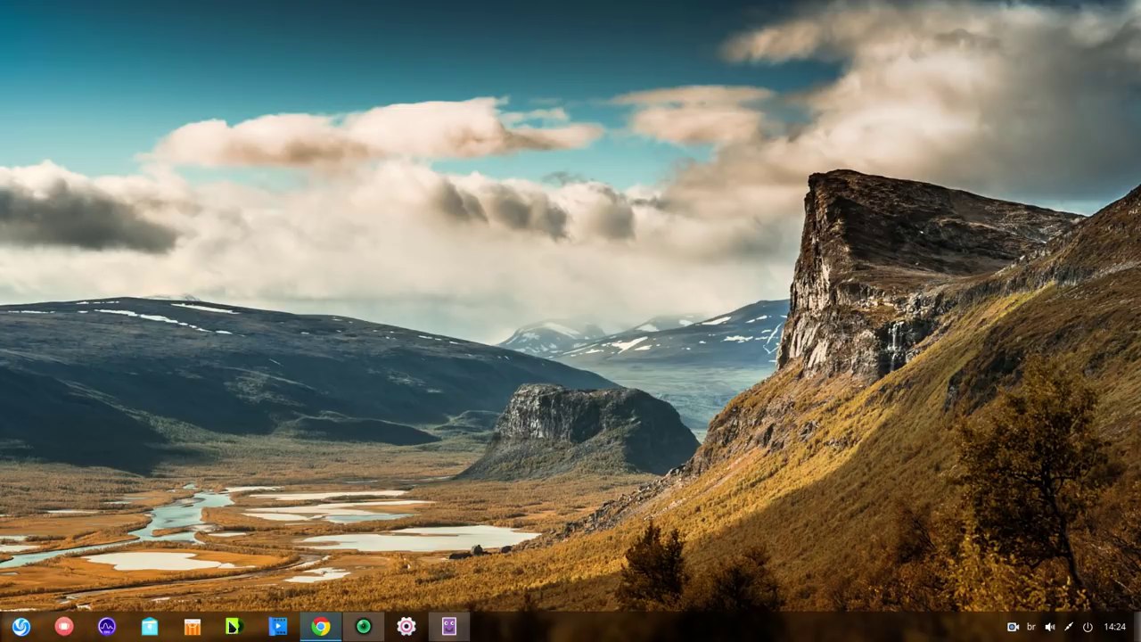
# Send Mostrar área de trabalho to the dock from the launcher and move its icon beside the launcher icon
pyautogui.click(27, 628)
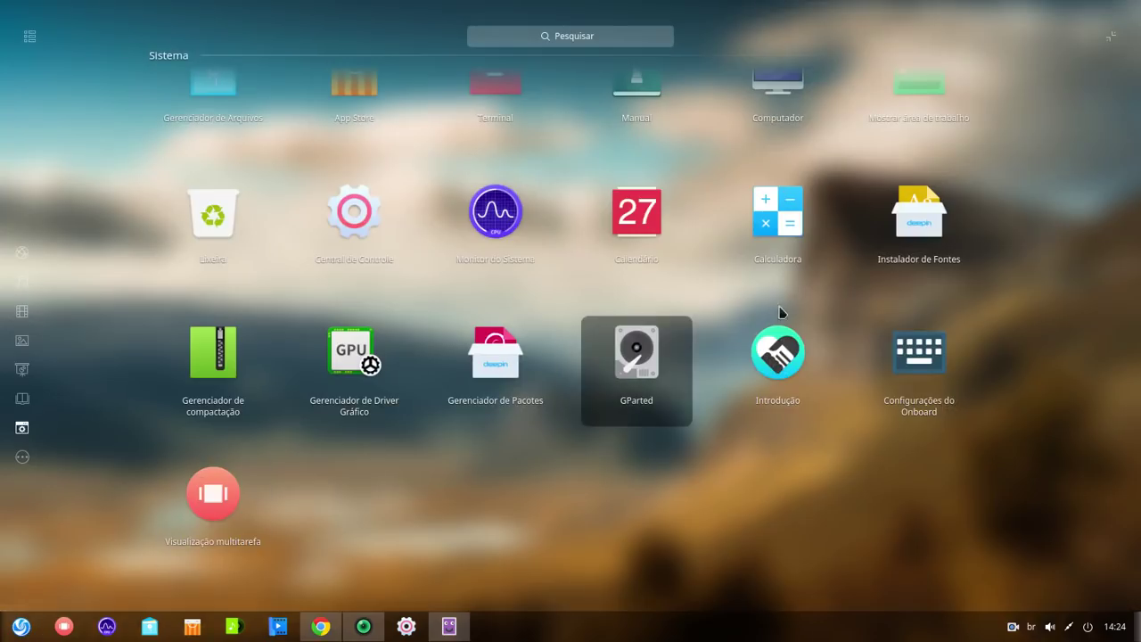
pyautogui.scroll(1, 746, 295)
pyautogui.rightClick(928, 167)
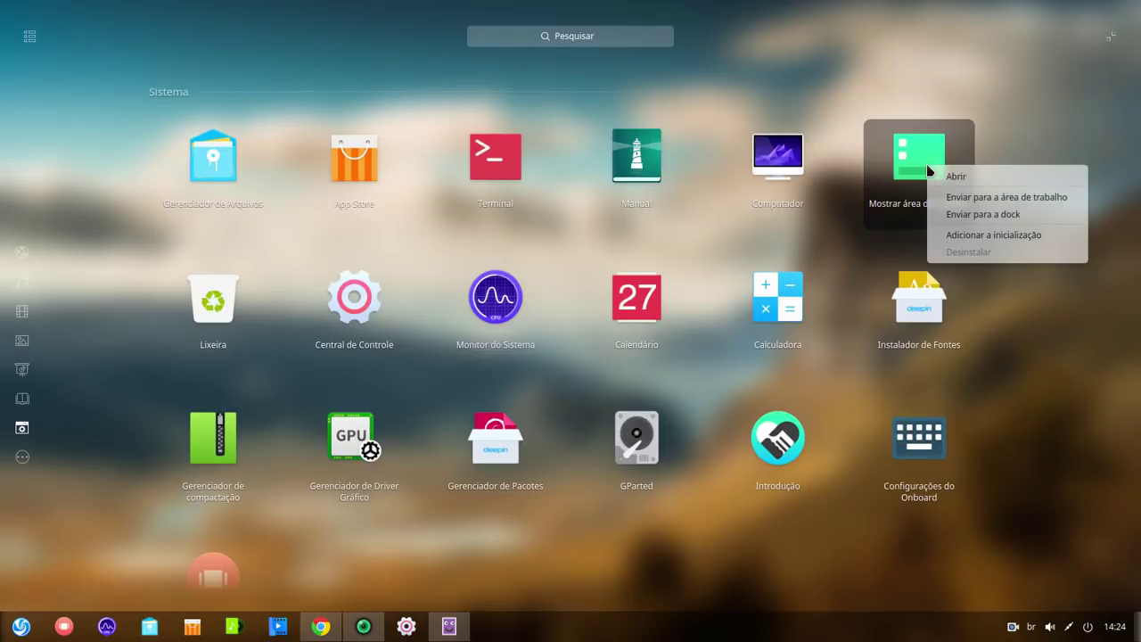
pyautogui.click(985, 215)
pyautogui.click(530, 635)
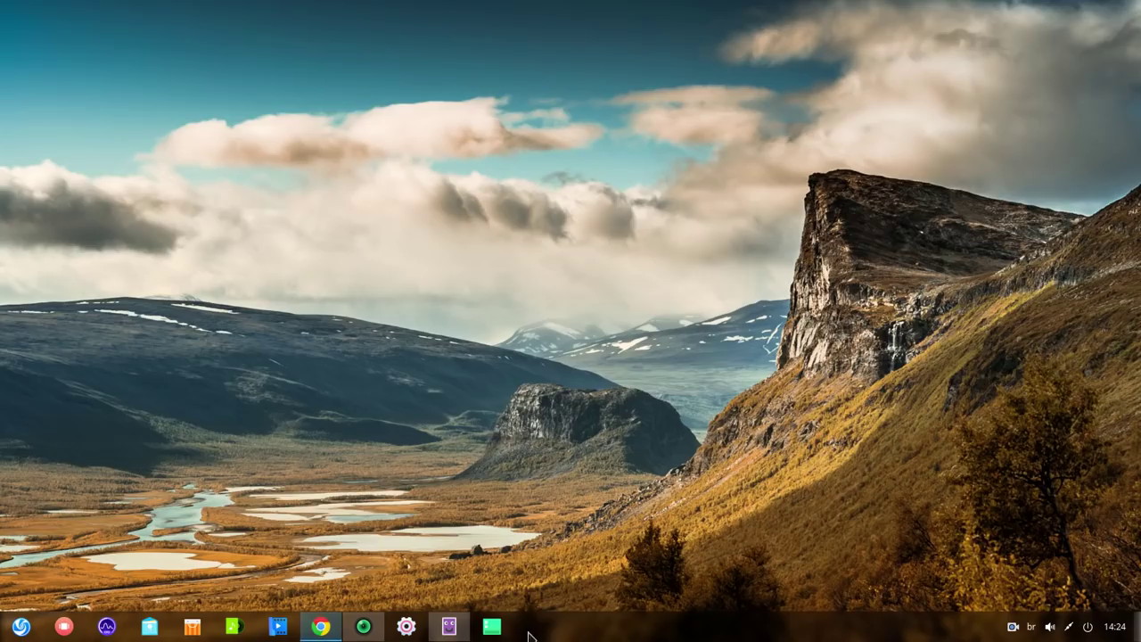
pyautogui.moveTo(492, 627); pyautogui.dragTo(60, 627)
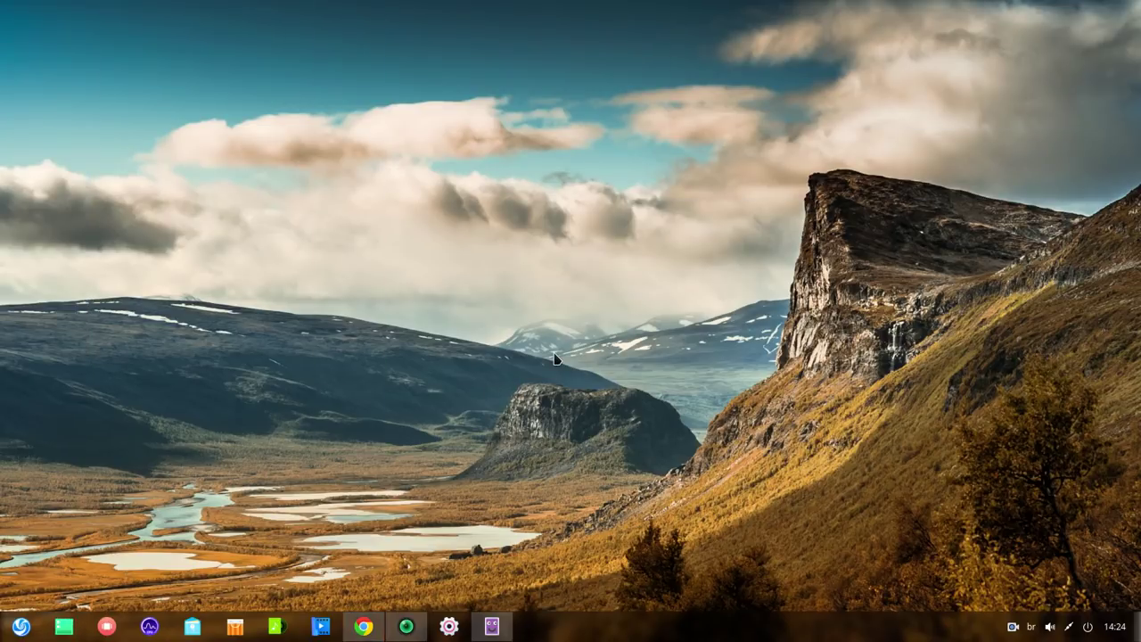
# Open the launcher and compare its category view with the ungrouped icon grid by switching between them
pyautogui.click(16, 631)
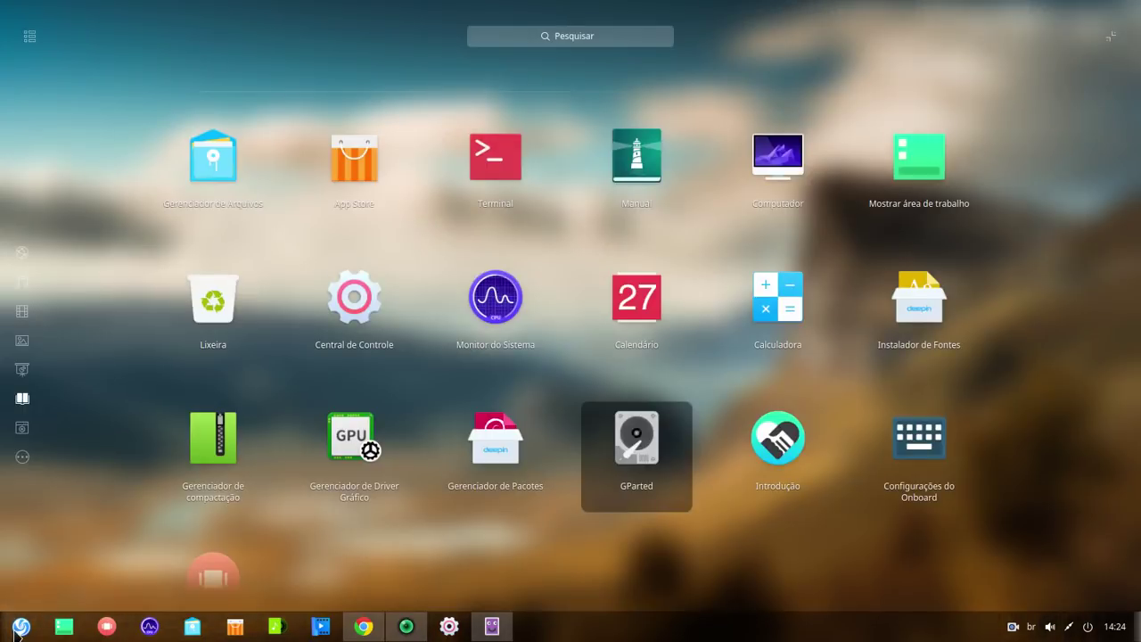
pyautogui.click(28, 34)
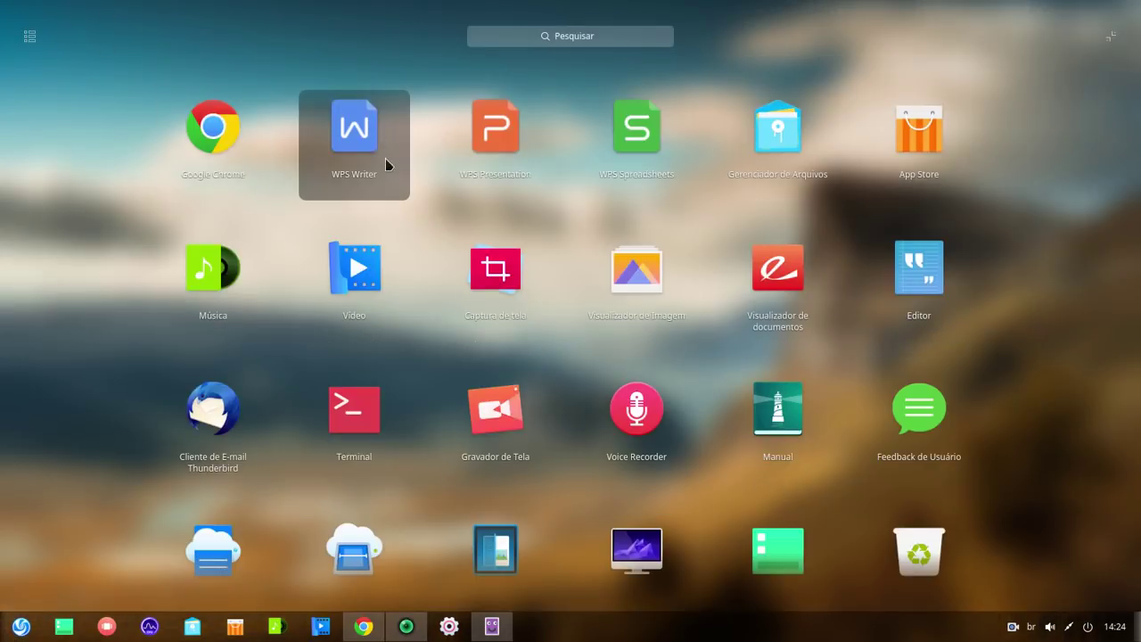
pyautogui.click(29, 37)
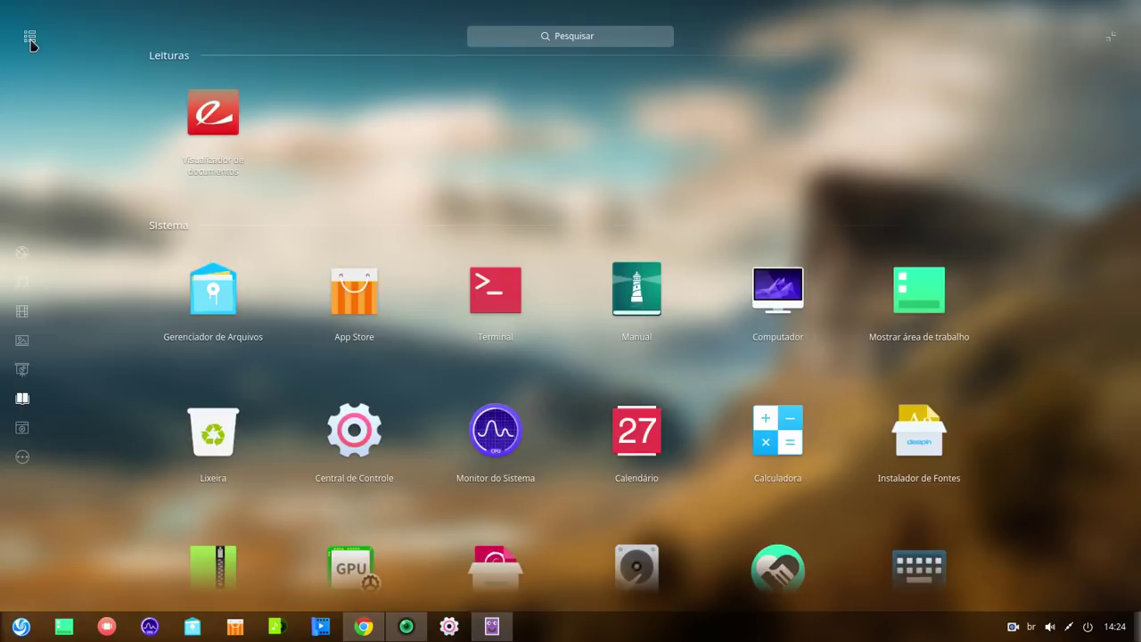
pyautogui.click(29, 39)
pyautogui.click(30, 39)
pyautogui.scroll(-1, 451, 321)
pyautogui.click(495, 531)
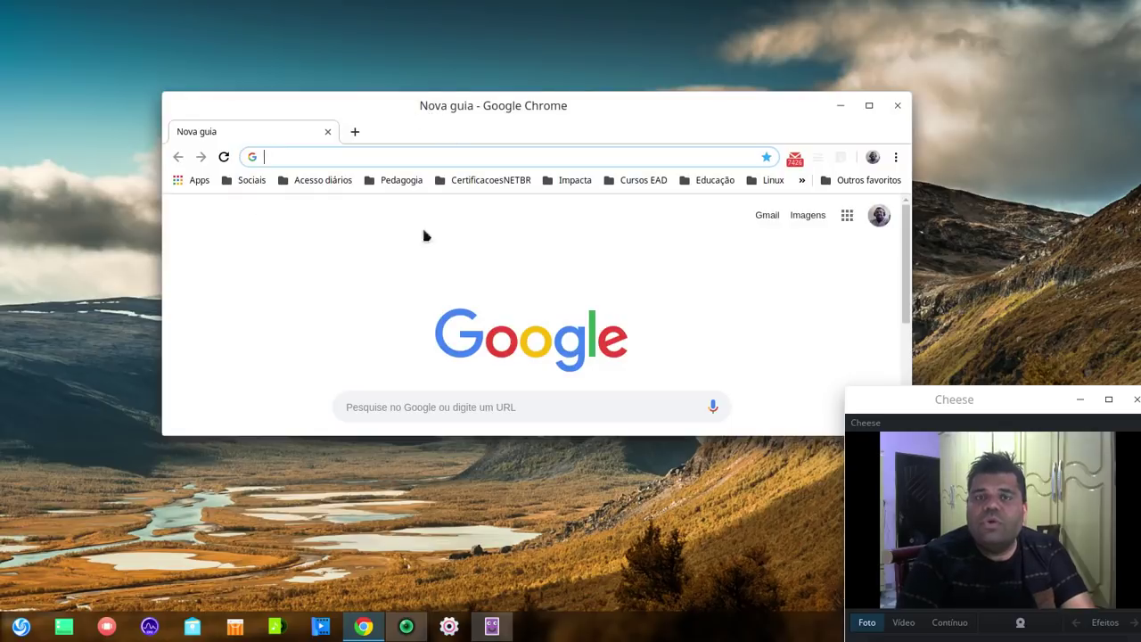
# Move the Chrome window around the desktop and leave it near the upper-left corner
pyautogui.moveTo(460, 98); pyautogui.dragTo(374, 36)
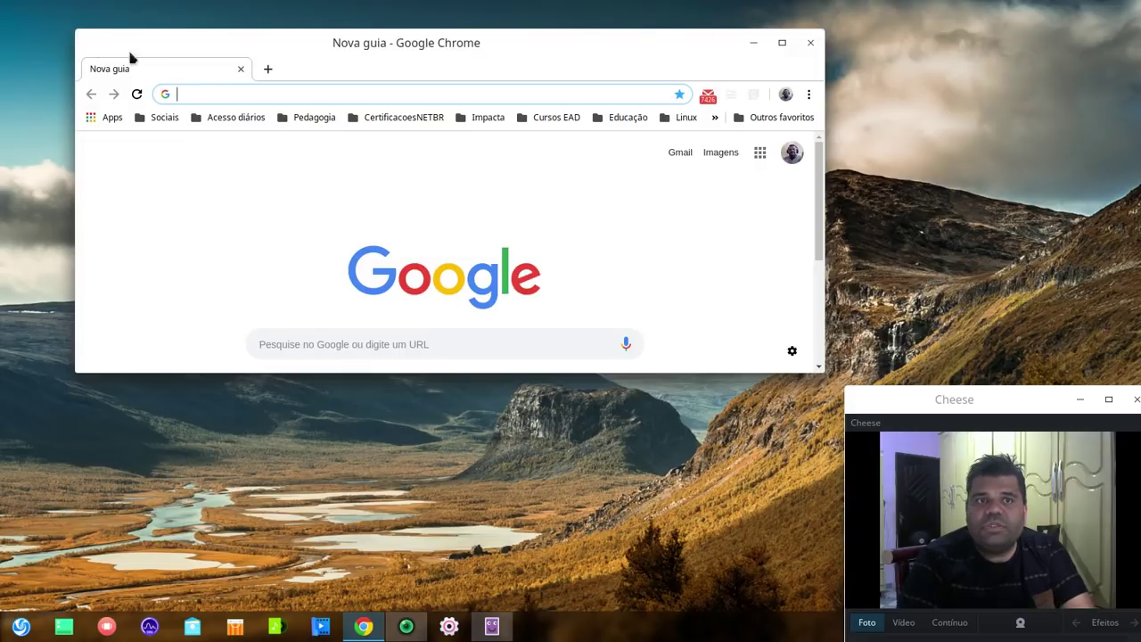
pyautogui.moveTo(658, 31); pyautogui.dragTo(649, 69)
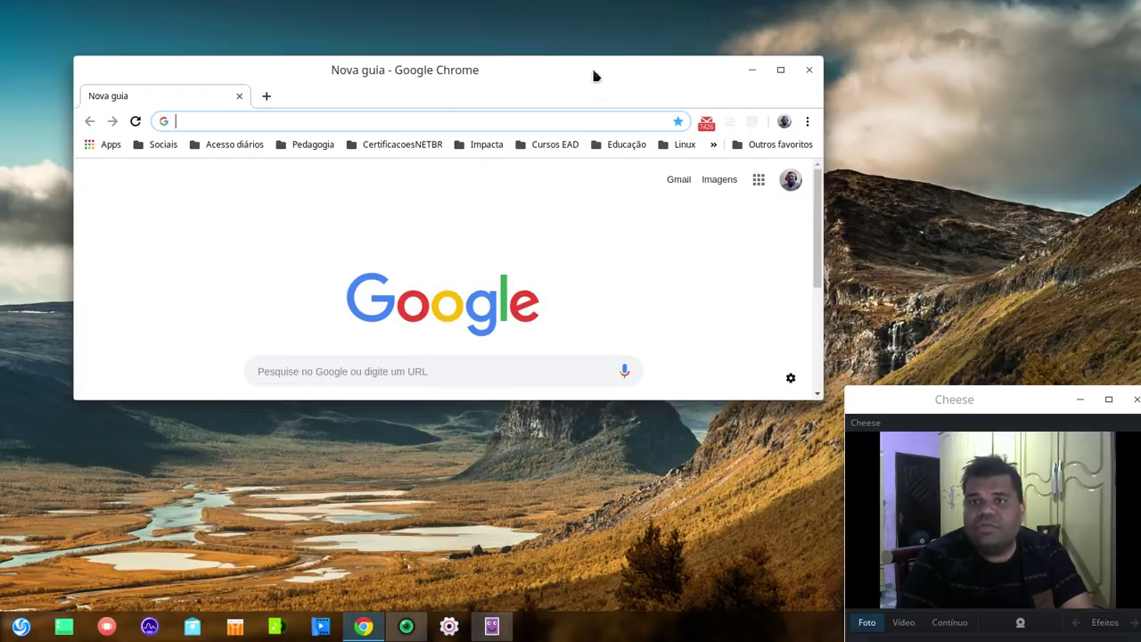
pyautogui.moveTo(619, 74); pyautogui.dragTo(570, 50)
# Review the Chrome window's desktop and More Actions options, choose Resize, and make the window narrower and taller
pyautogui.rightClick(495, 44)
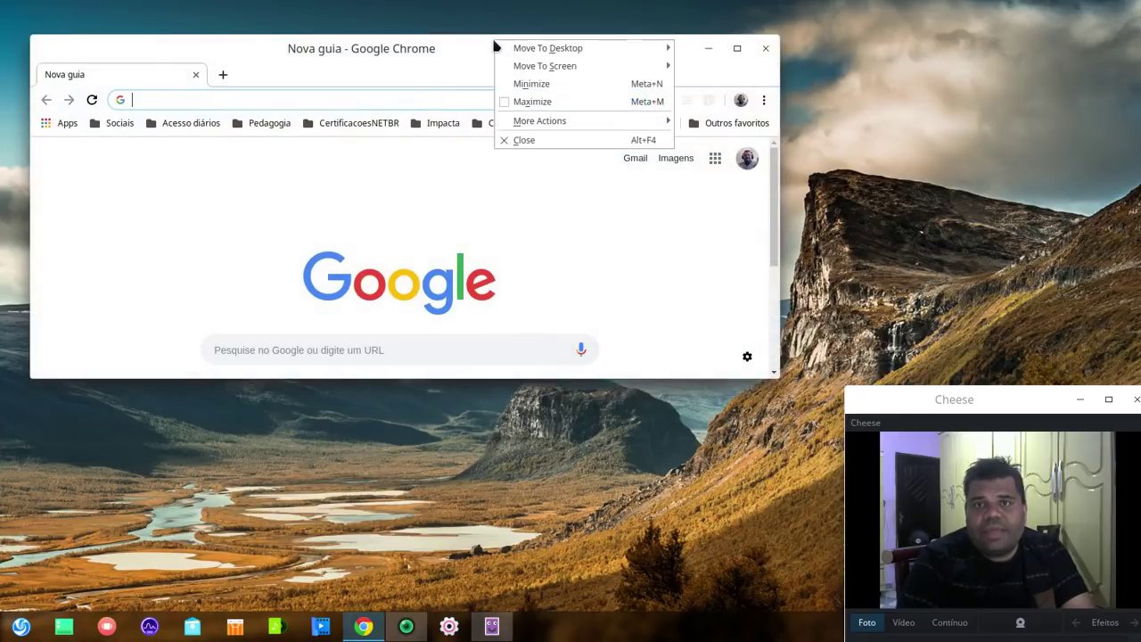
pyautogui.moveTo(556, 47)
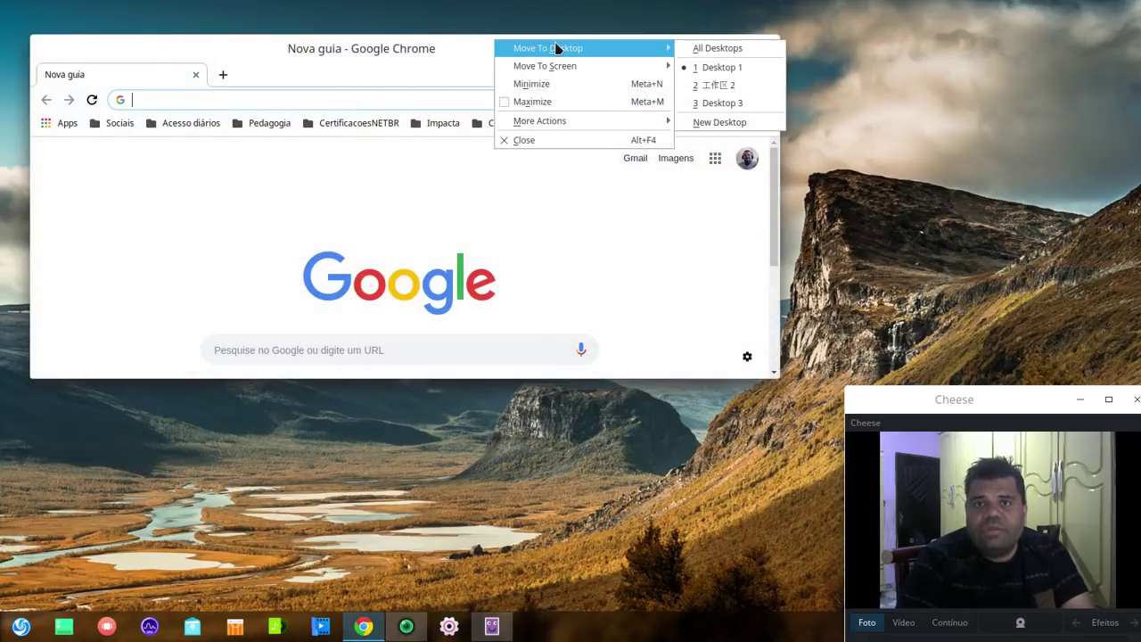
pyautogui.moveTo(556, 121)
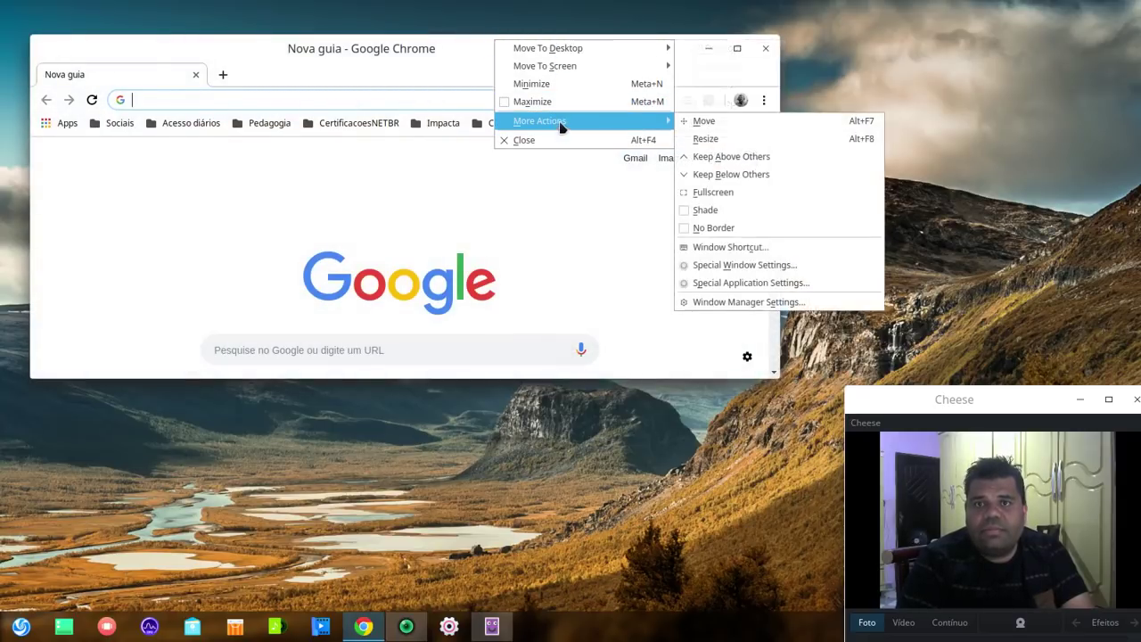
pyautogui.click(764, 139)
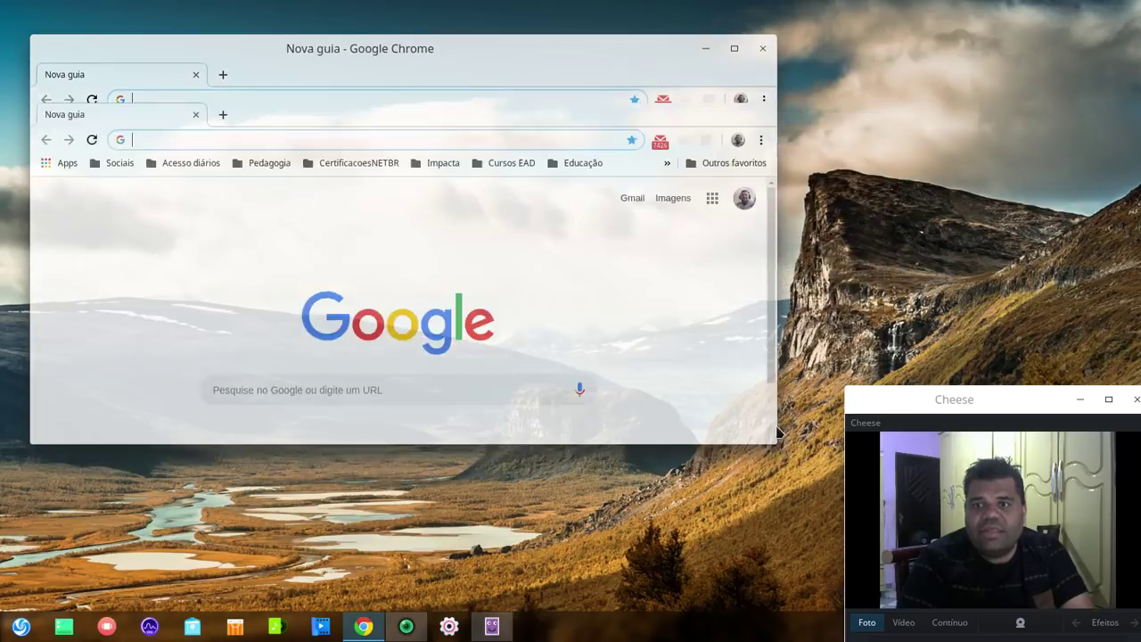
pyautogui.moveTo(892, 474); pyautogui.dragTo(740, 477)
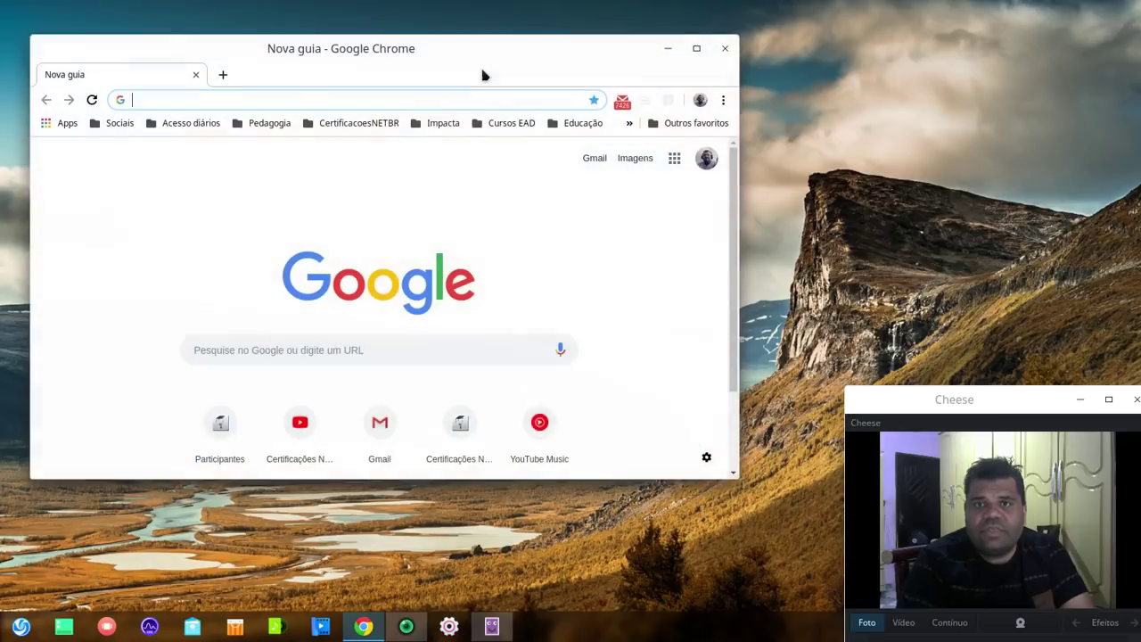
# Review the Chrome window's More Actions again, move the window toward the desktop's centre, close it, and dismiss the desktop's context menu
pyautogui.rightClick(472, 49)
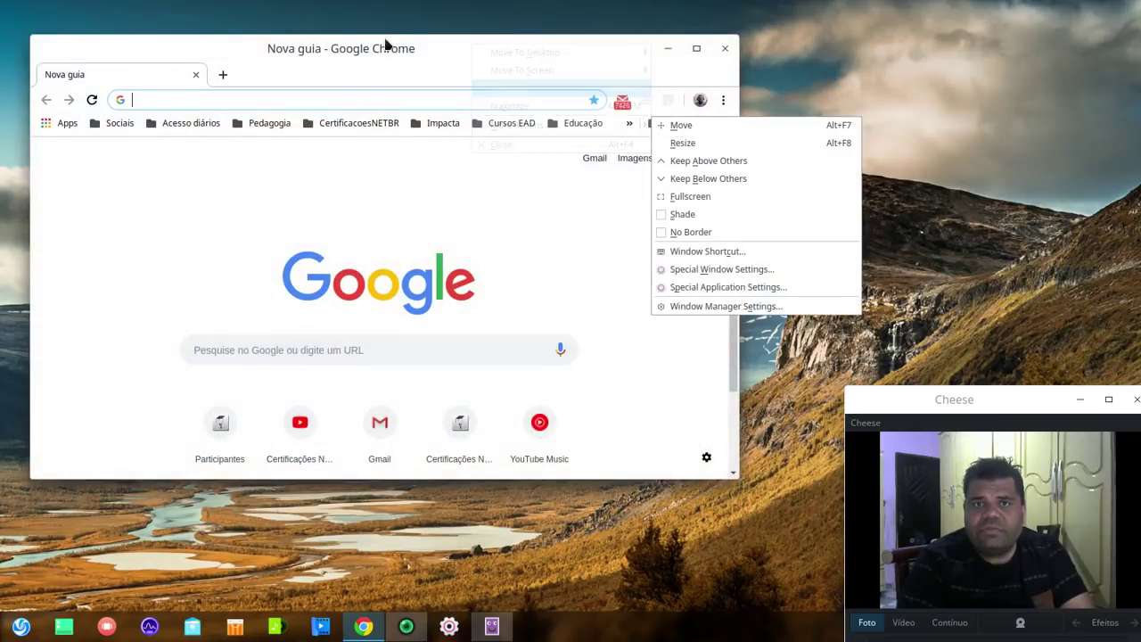
pyautogui.moveTo(385, 47); pyautogui.dragTo(569, 64)
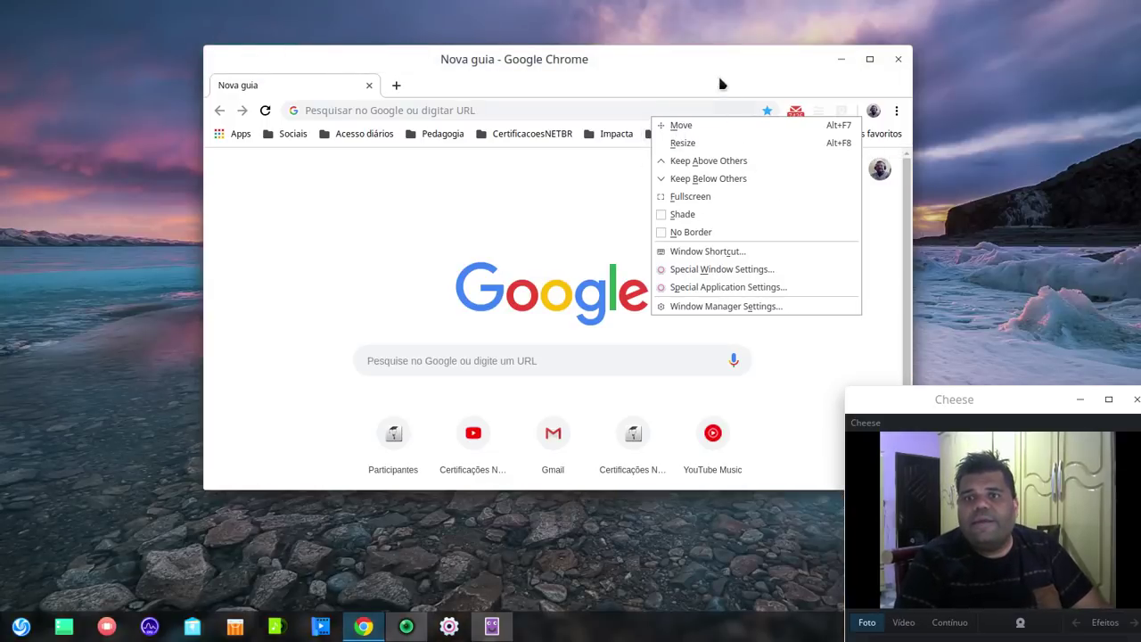
pyautogui.click(898, 59)
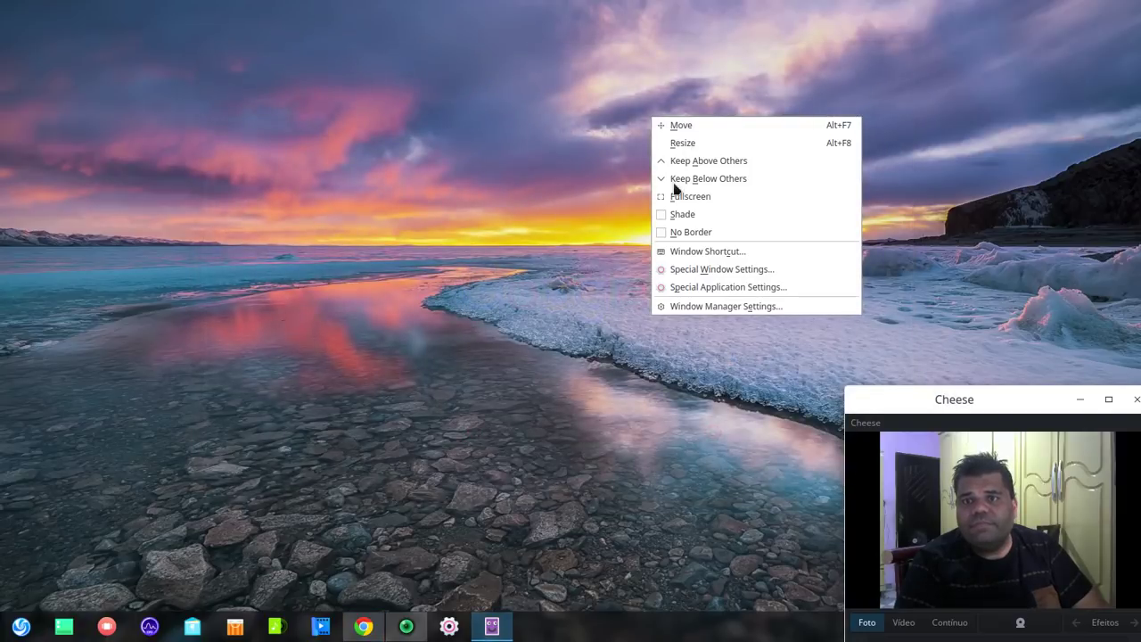
pyautogui.rightClick(716, 379)
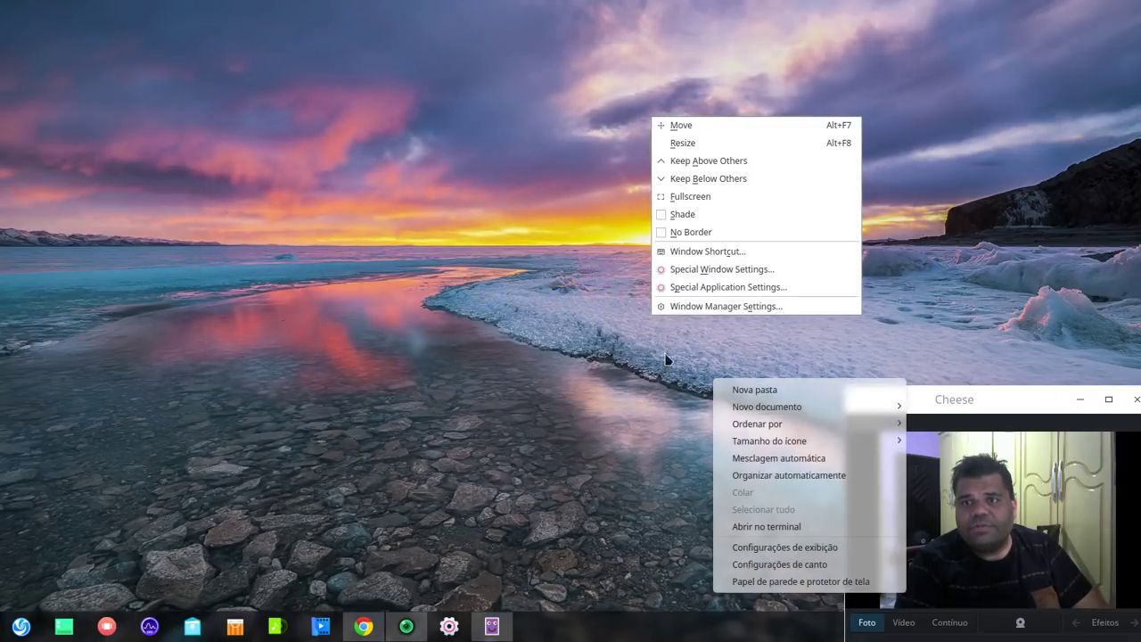
pyautogui.click(620, 329)
# Shift the Cheese window slightly, examine its More Actions window options, and dismiss them
pyautogui.moveTo(985, 388)
pyautogui.mouseDown()
pyautogui.moveTo(939, 337)
pyautogui.moveTo(968, 387)
pyautogui.mouseUp()
pyautogui.rightClick(962, 394)
pyautogui.moveTo(992, 479)
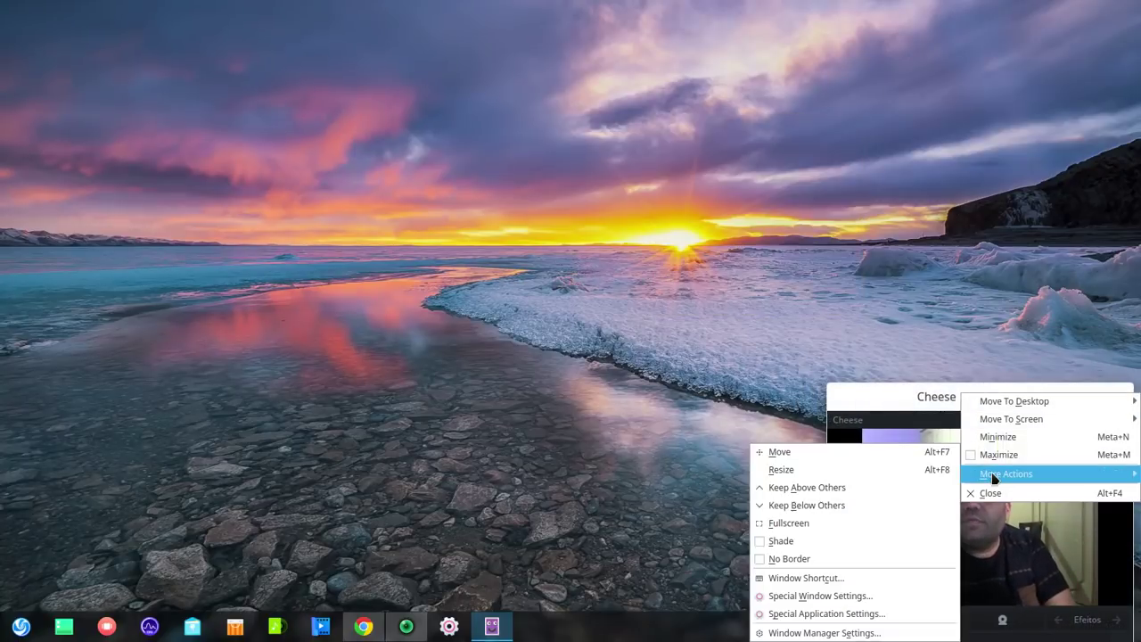
pyautogui.click(721, 340)
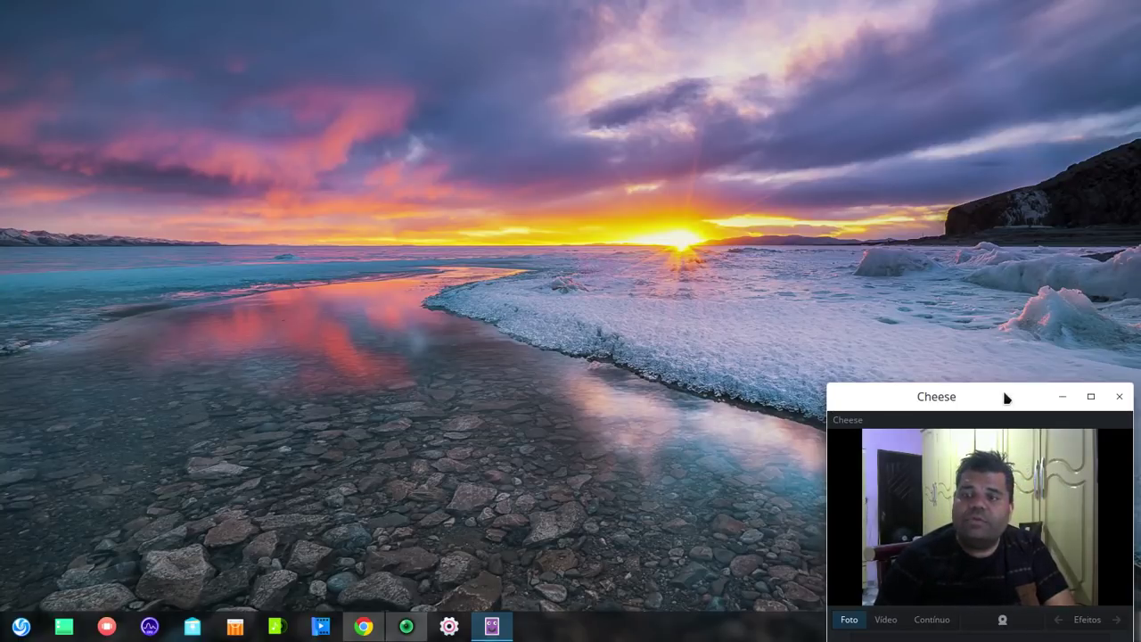
# Open the file manager, enlarge its window from the upper-right corner, and move it to the desktop's left side
pyautogui.click(191, 627)
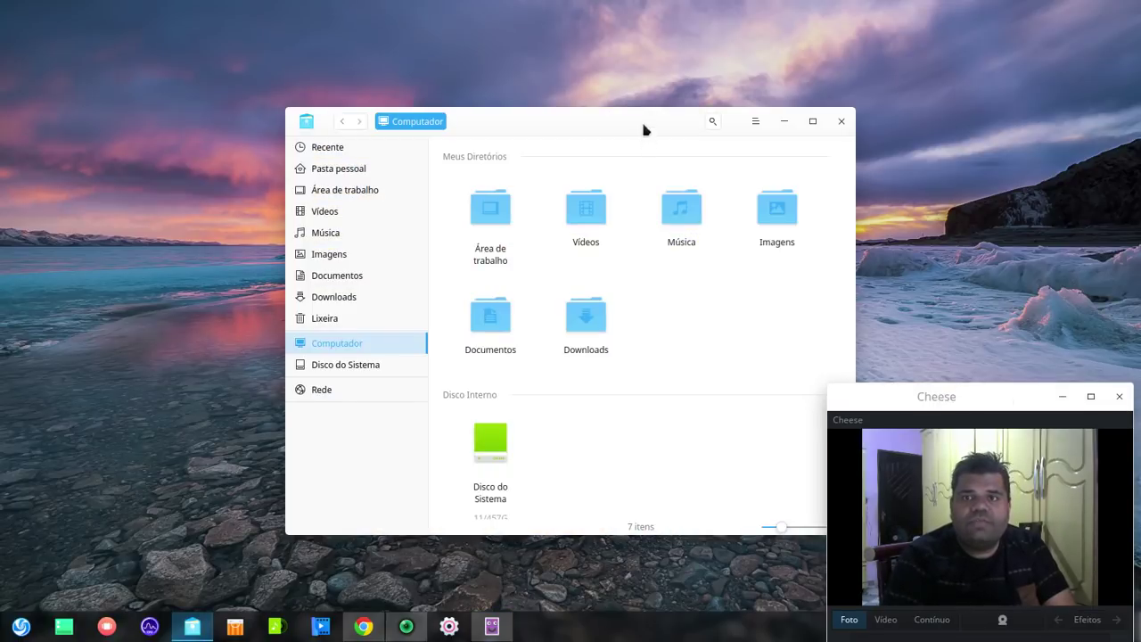
pyautogui.moveTo(853, 112); pyautogui.dragTo(932, 73)
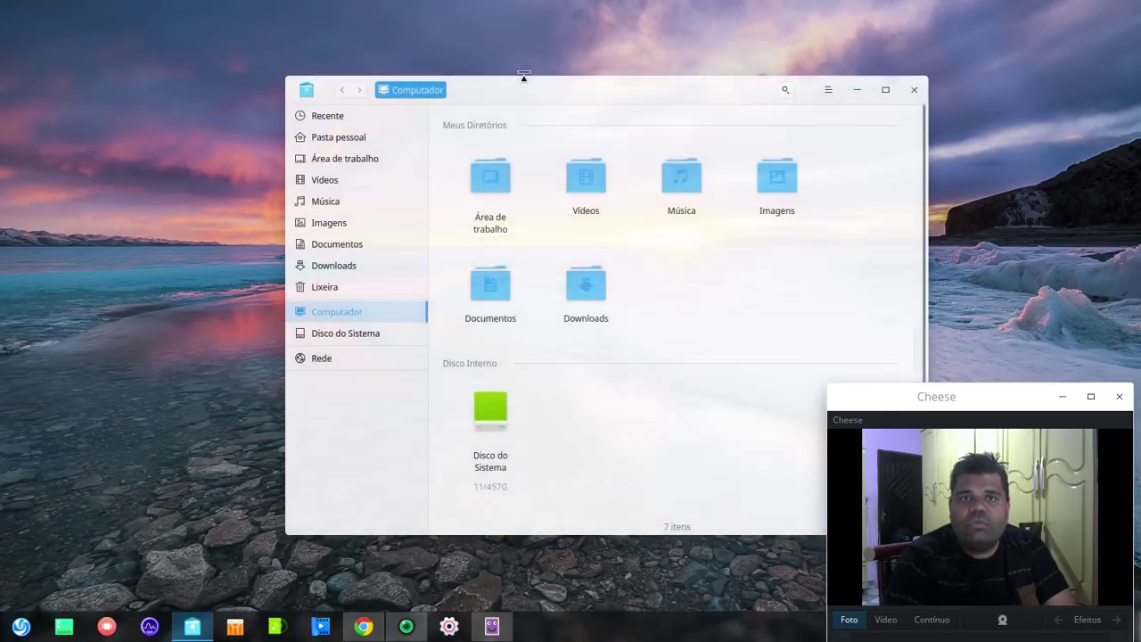
pyautogui.moveTo(523, 77); pyautogui.dragTo(299, 92)
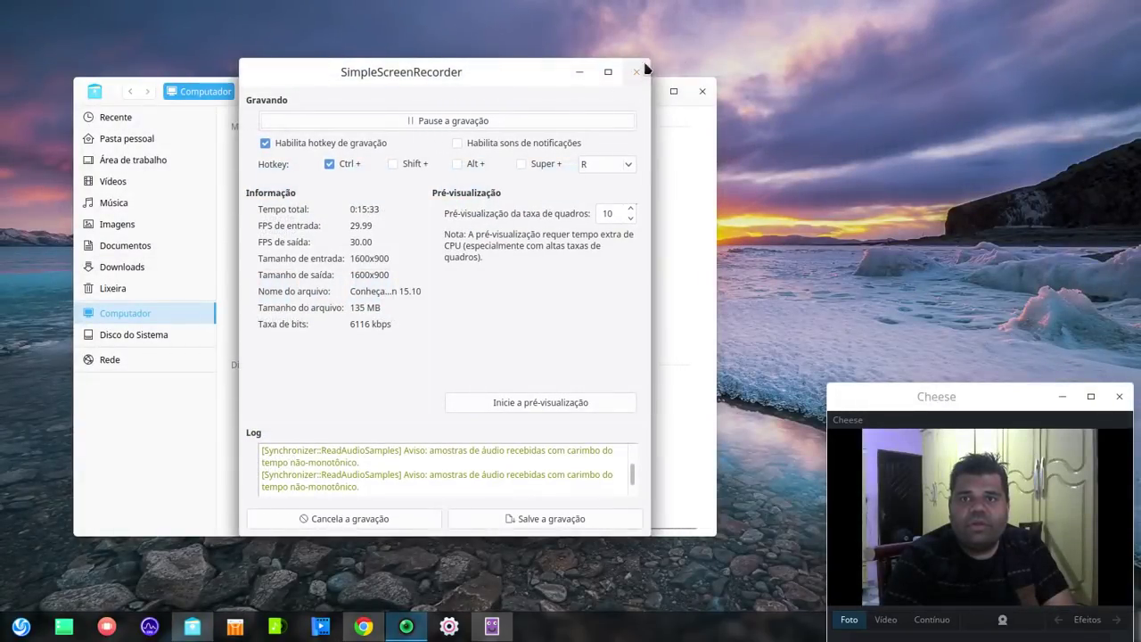
# Examine the SimpleScreenRecorder window's Move To Desktop, Move To Screen and More Actions options, and dismiss them
pyautogui.rightClick(445, 71)
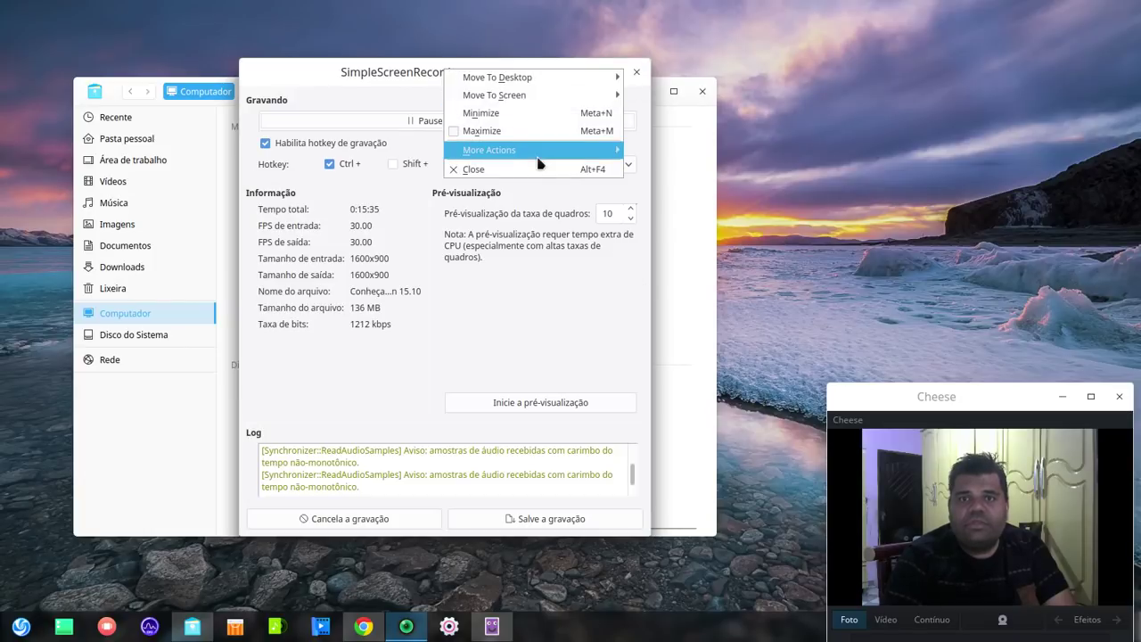
pyautogui.moveTo(545, 94)
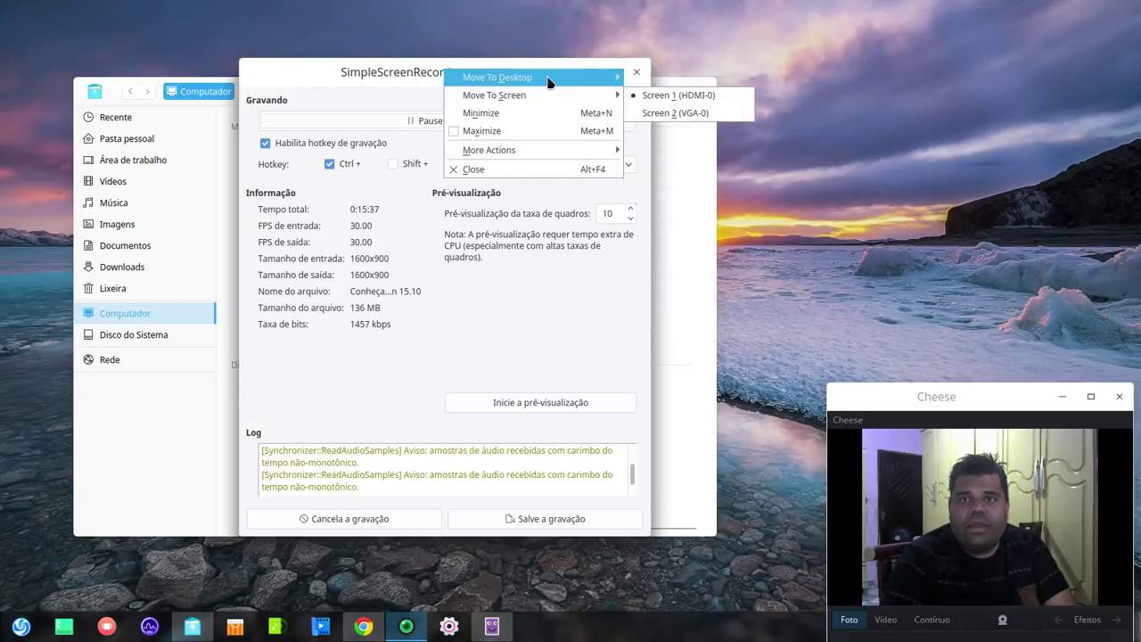
pyautogui.moveTo(571, 150)
pyautogui.click(672, 169)
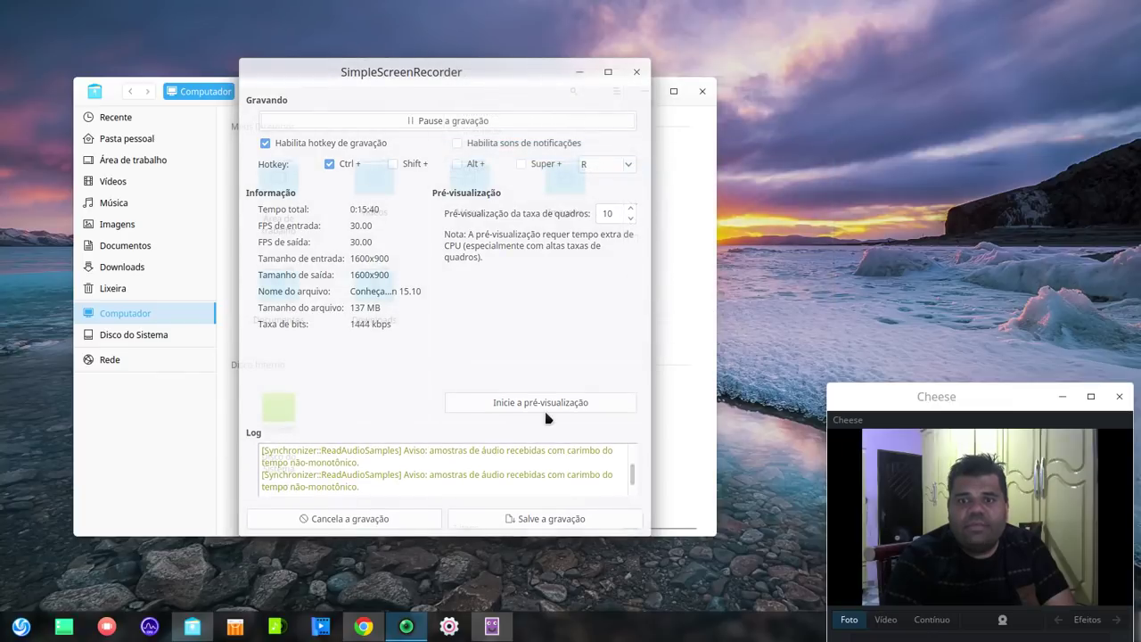
# Move the Cheese window over the file manager's right edge, then minimize Cheese and the file manager
pyautogui.click(473, 77)
pyautogui.moveTo(971, 396); pyautogui.dragTo(767, 204)
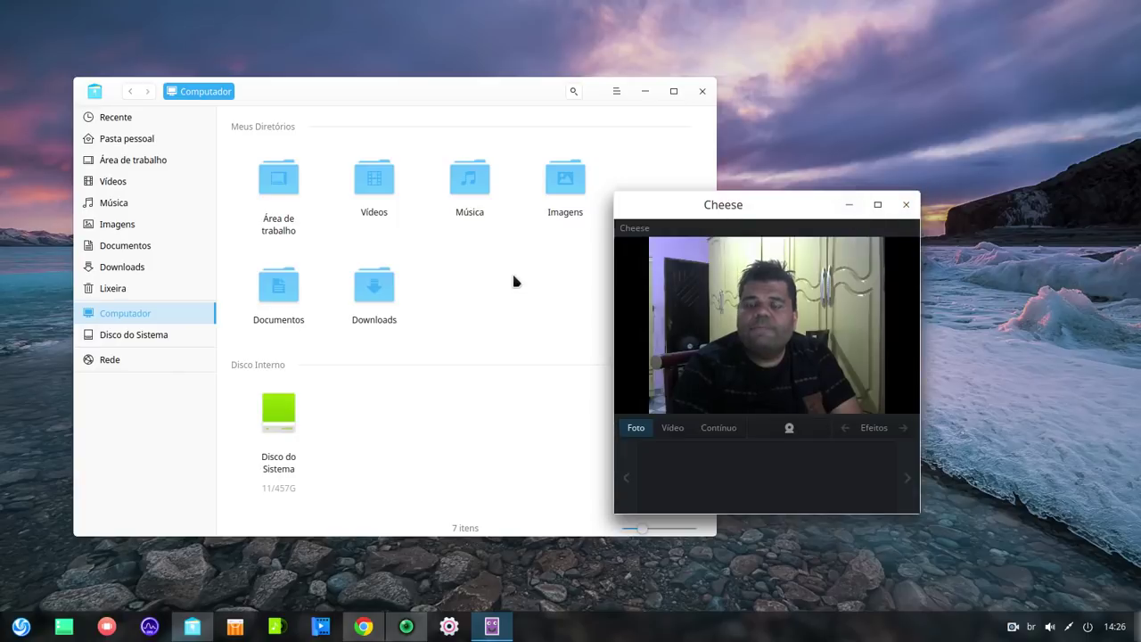
pyautogui.click(849, 206)
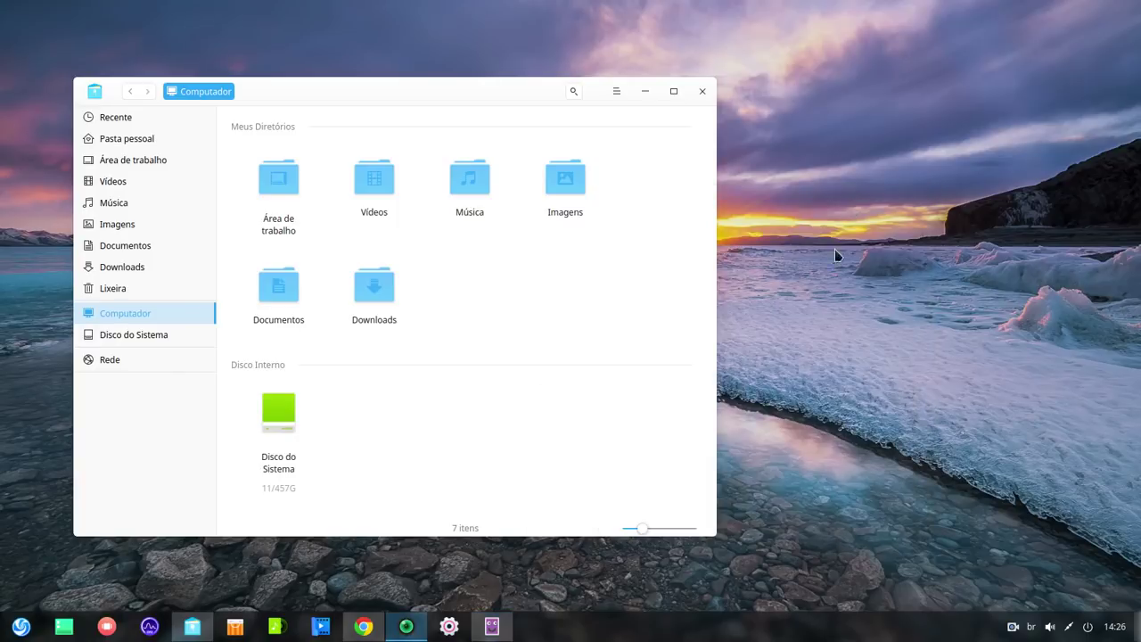
pyautogui.click(643, 92)
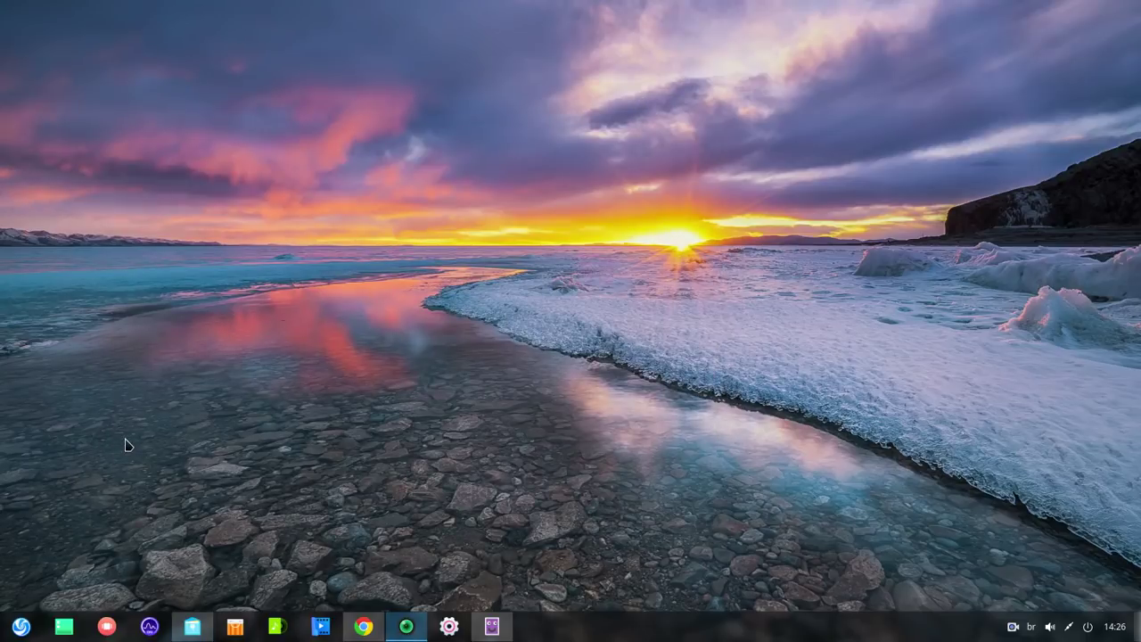
# Show the multitasking view, return to the first workspace, and briefly restore and minimize Cheese from the dock
pyautogui.click(114, 630)
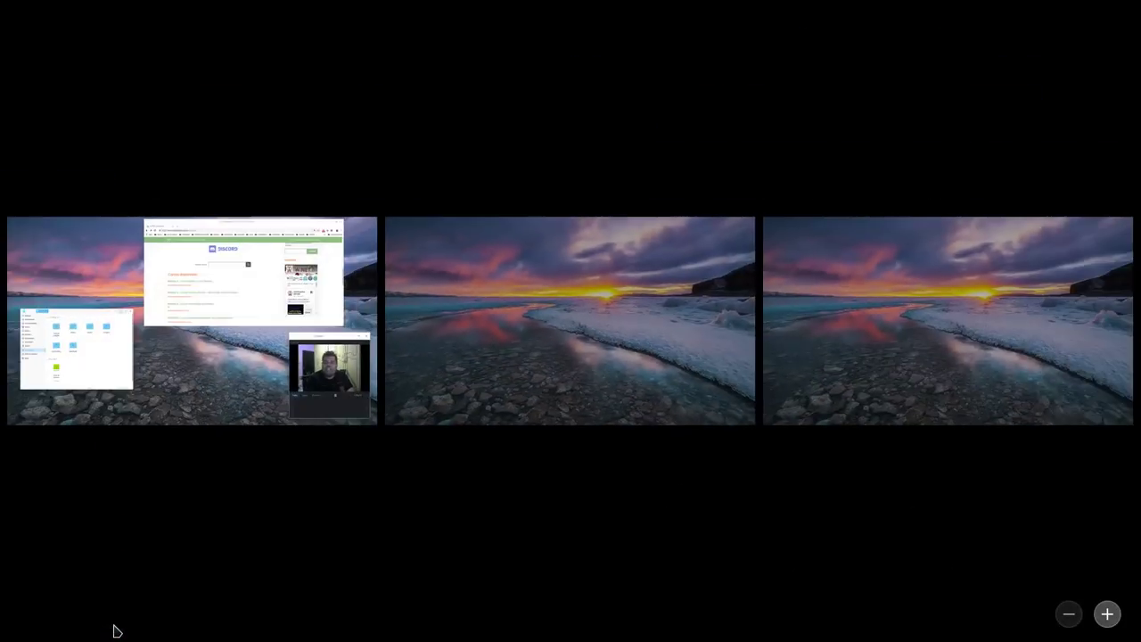
pyautogui.click(245, 365)
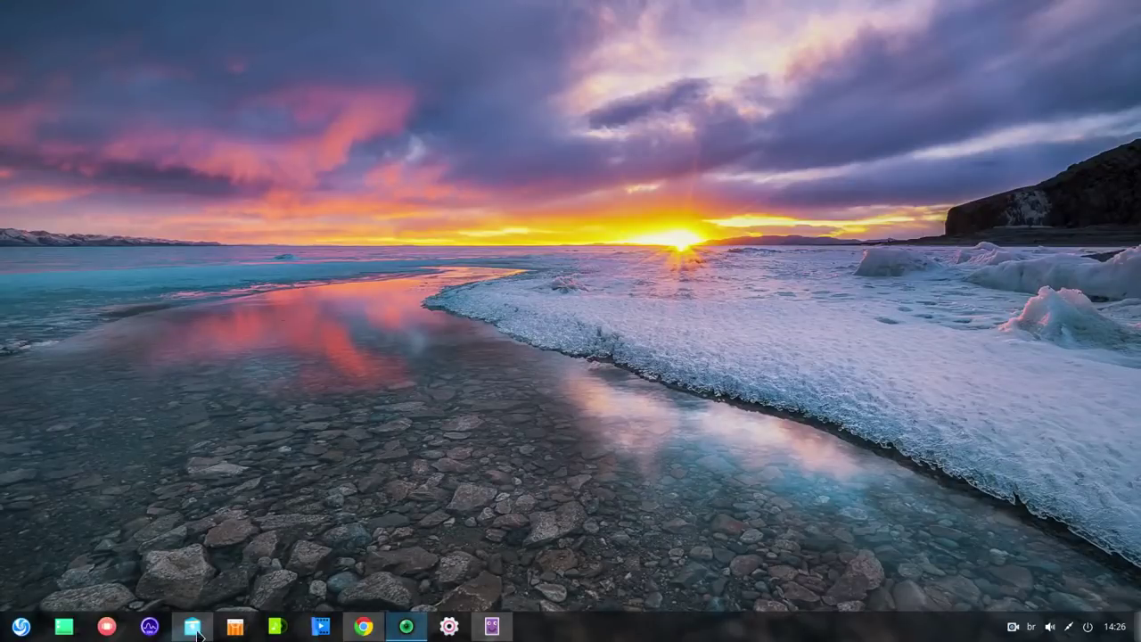
pyautogui.click(493, 629)
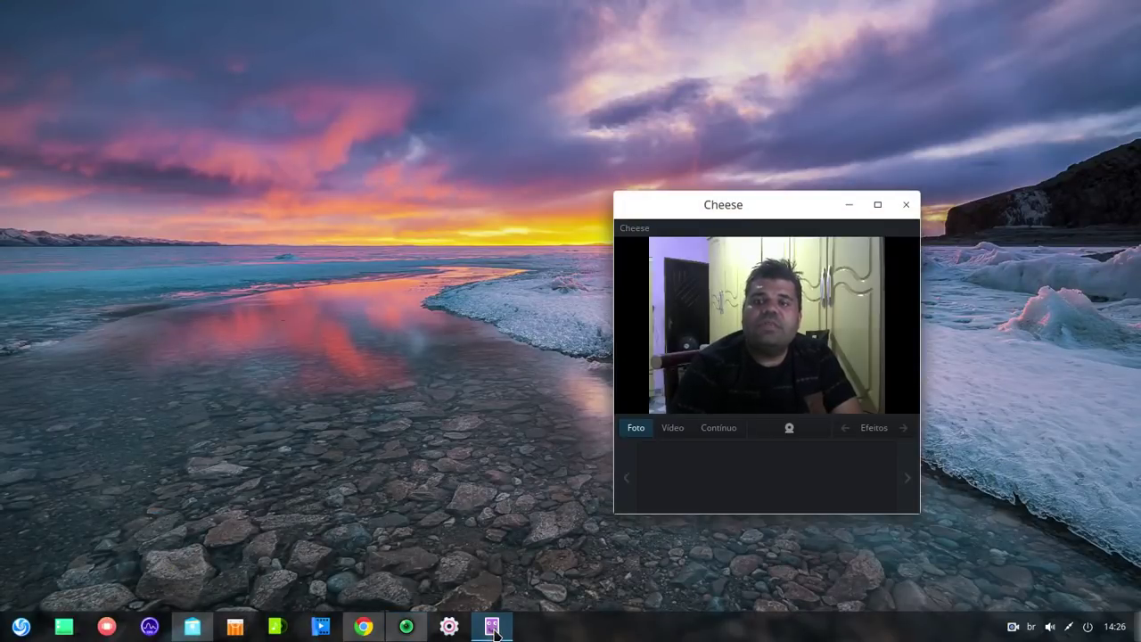
pyautogui.click(493, 628)
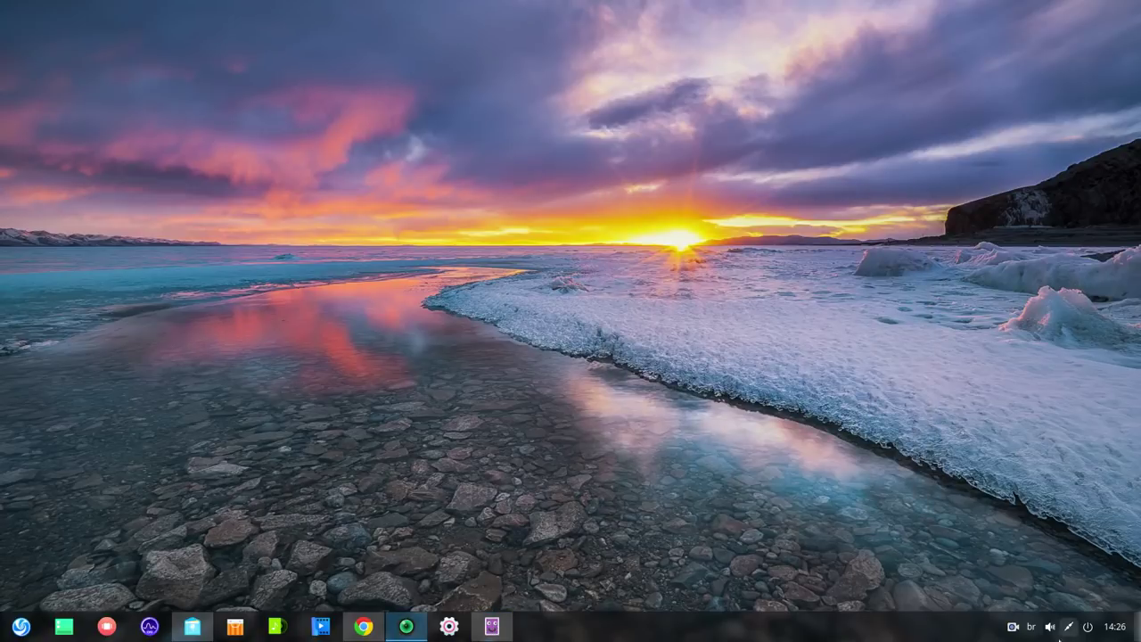
# Open the launcher, browse its application categories up to Internet, and close it
pyautogui.click(21, 627)
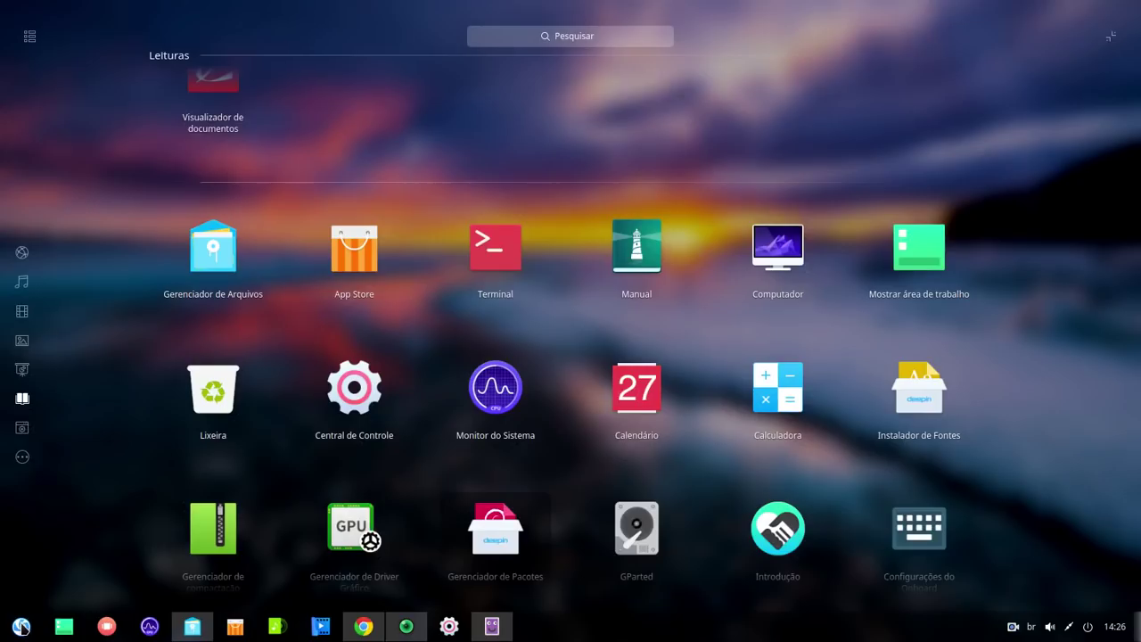
pyautogui.moveTo(39, 334)
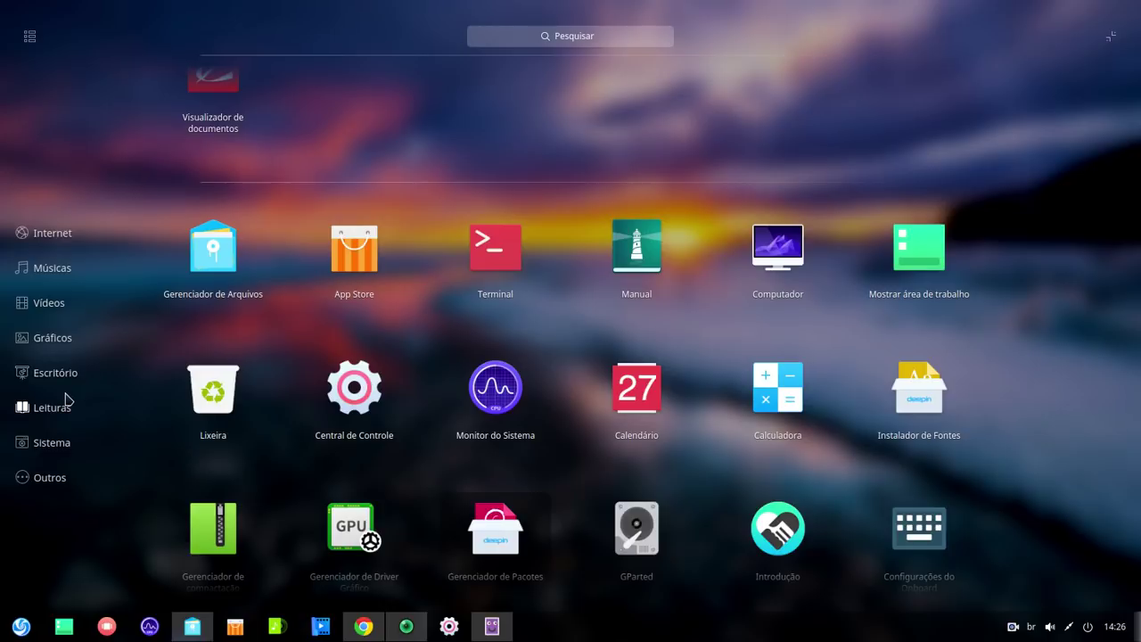
pyautogui.scroll(-2, 301, 428)
pyautogui.scroll(6, 300, 433)
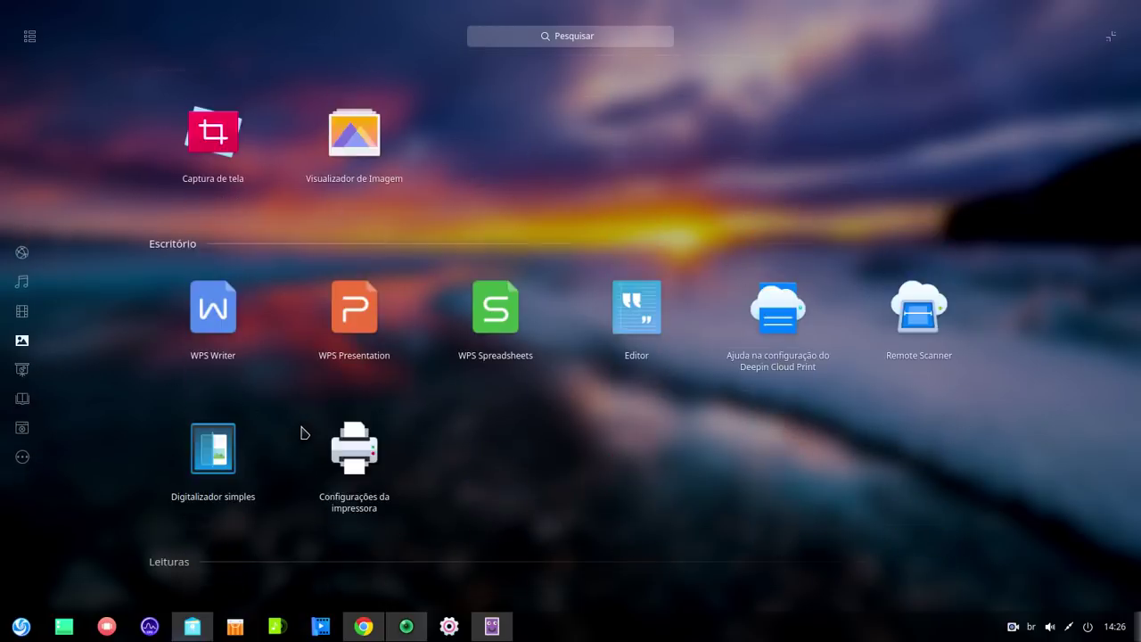
pyautogui.scroll(5, 300, 433)
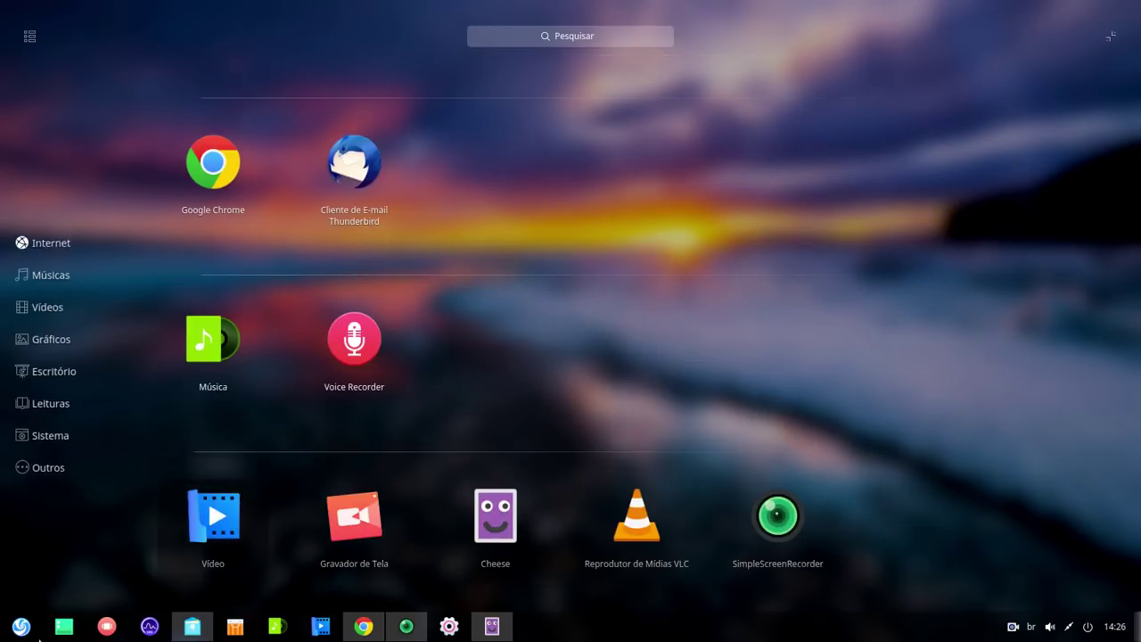
pyautogui.click(29, 635)
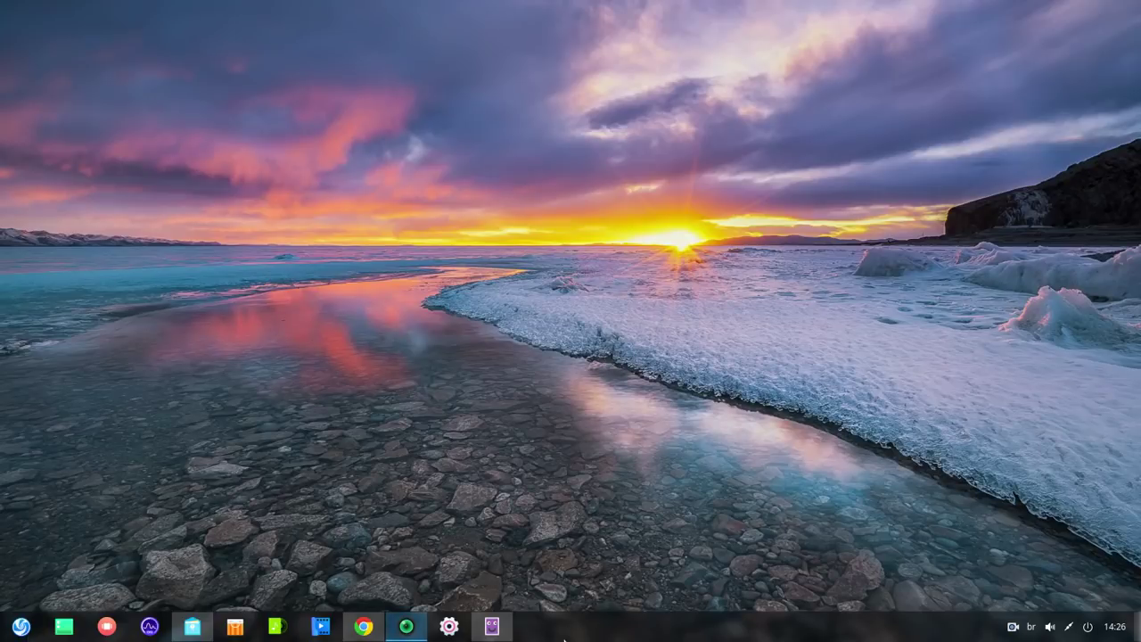
# Restore the Cheese window from the dock and maximize it
pyautogui.click(512, 629)
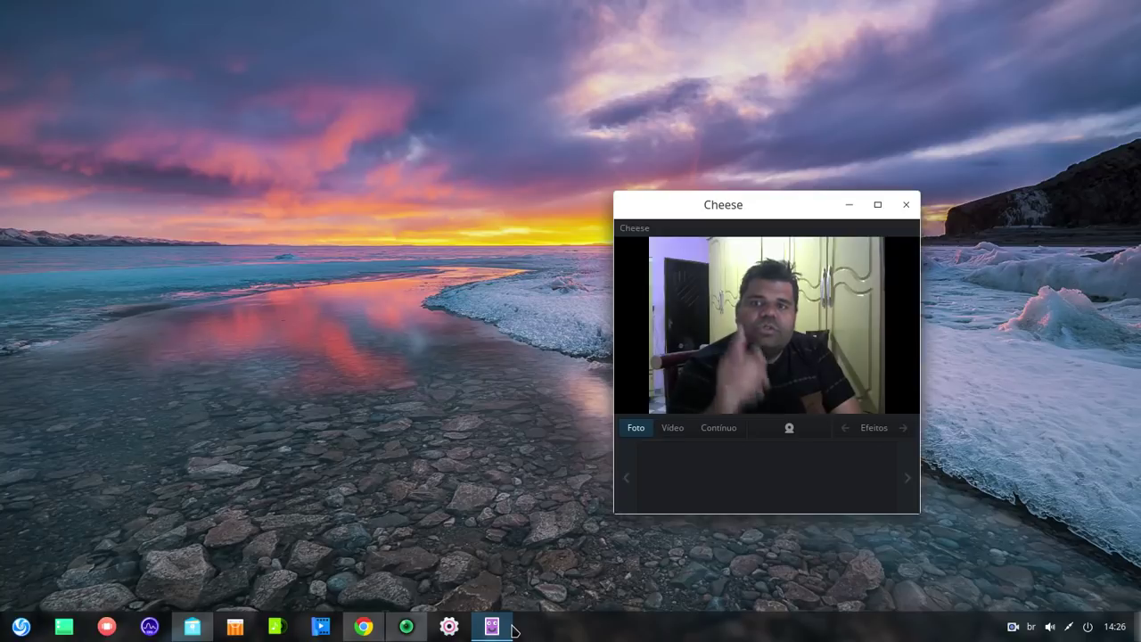
pyautogui.click(877, 204)
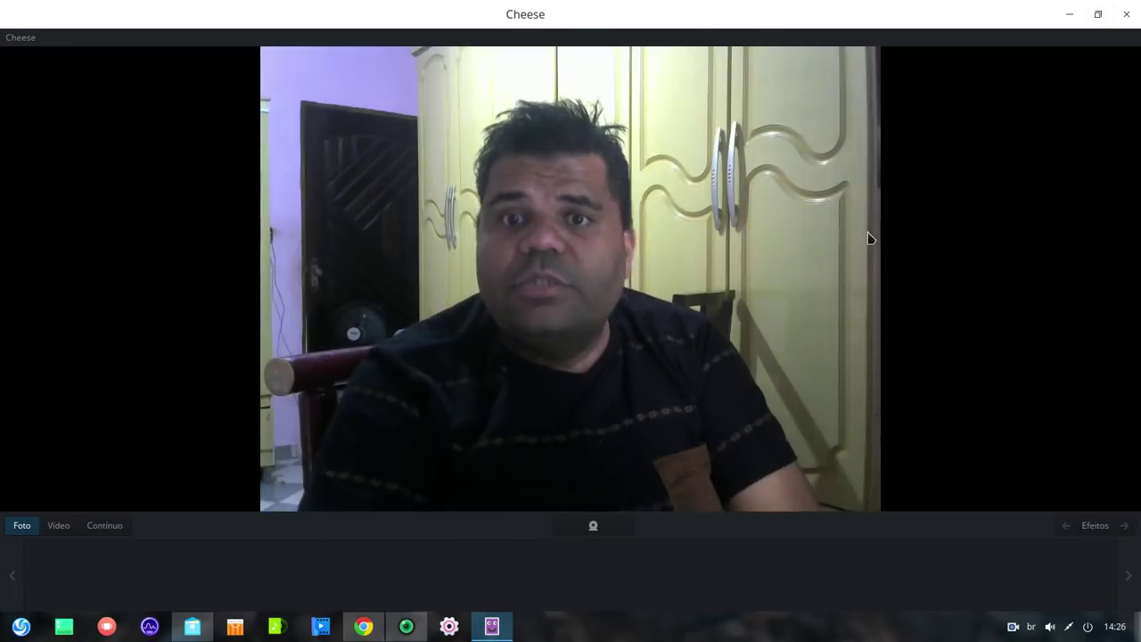